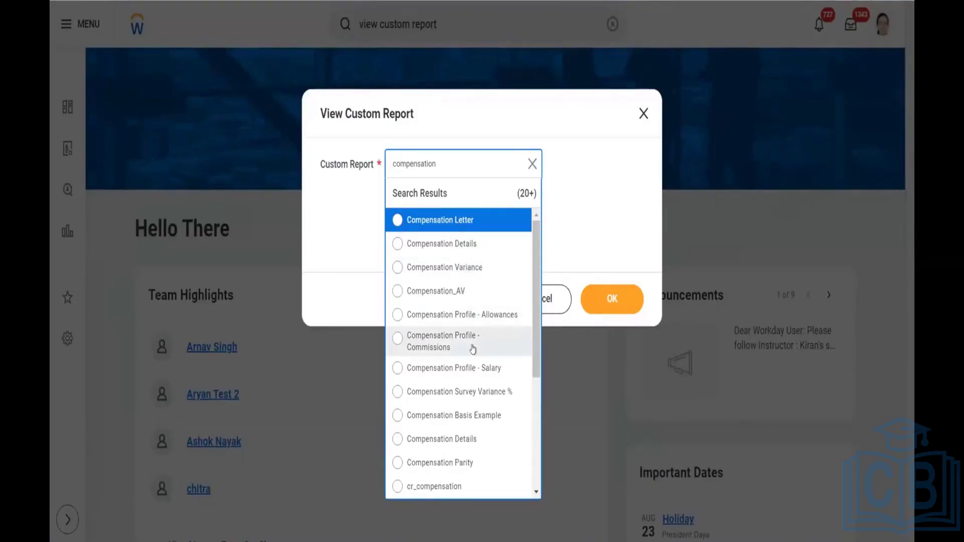
Choose the Compensation Survey Variance % report from the compensation search results and open its definition for viewing
left_click_drag(535, 341, 534, 329)
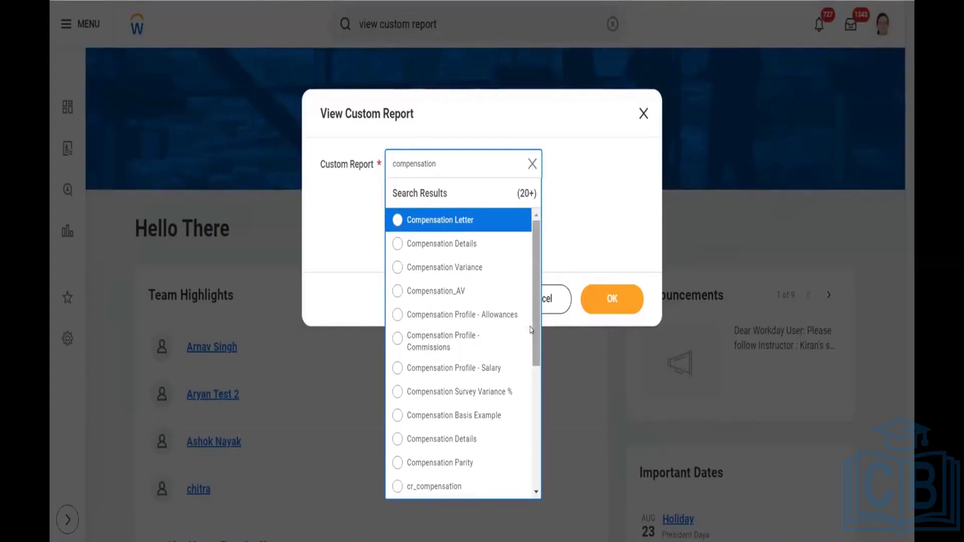
right_click(460, 391)
left_click(432, 393)
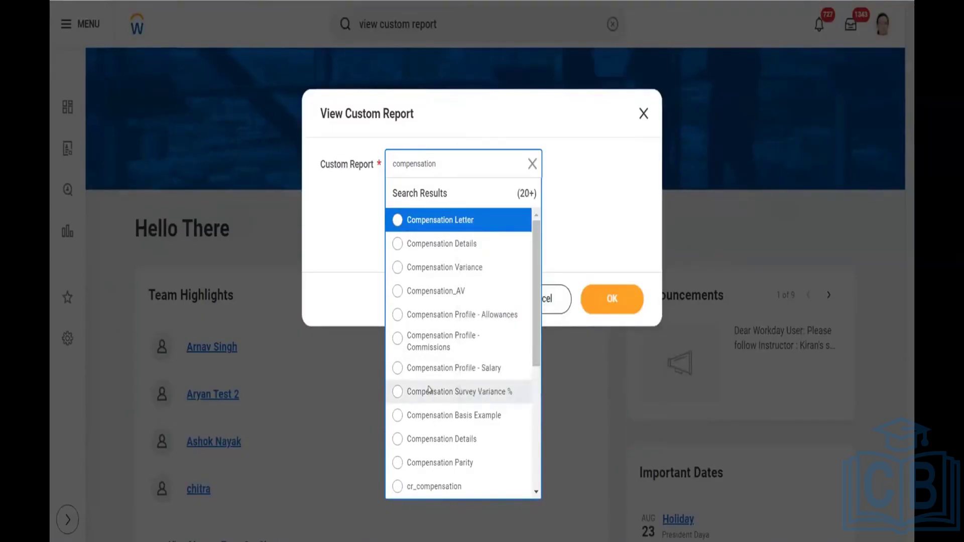
left_click(430, 389)
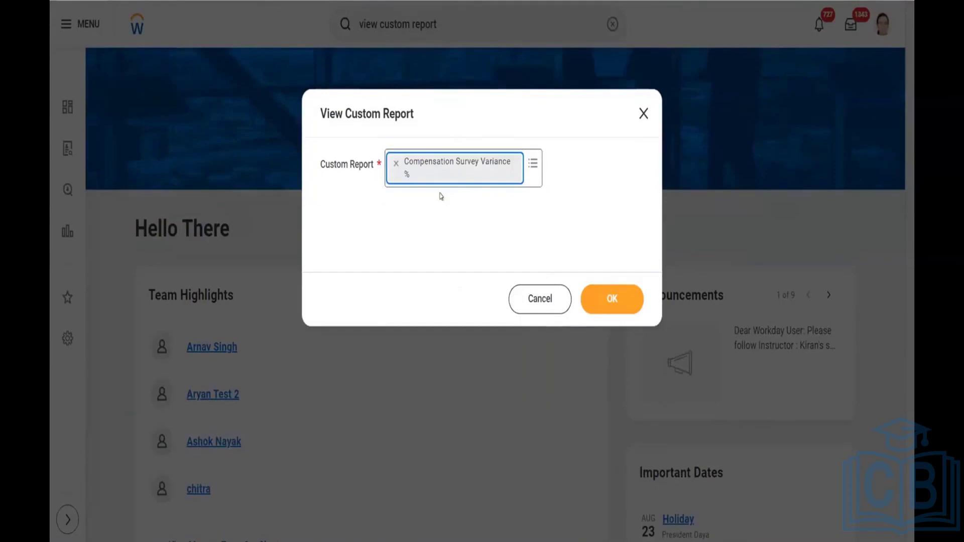
left_click(623, 298)
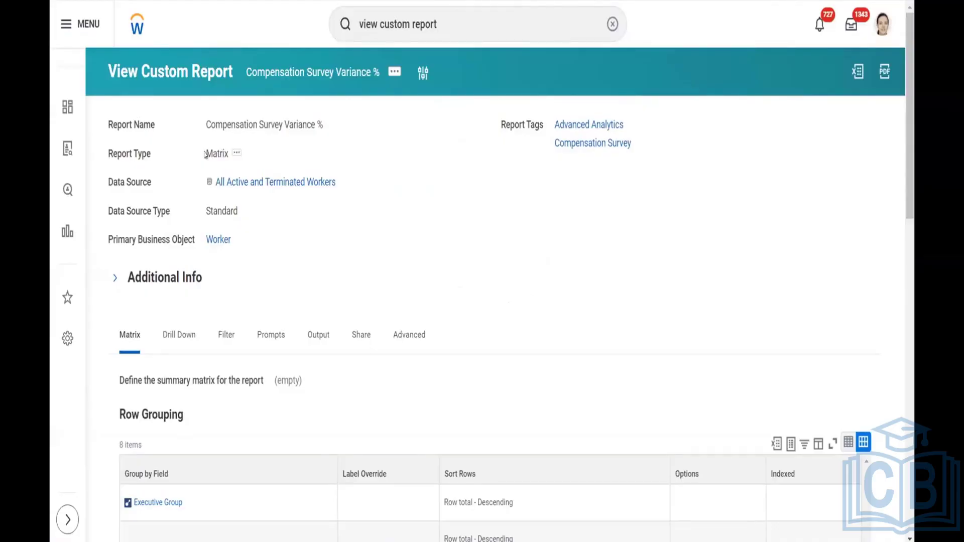
Review the report's type and its matrix definition, including row grouping, column grouping and the fields to summarize
left_click_drag(205, 153, 237, 154)
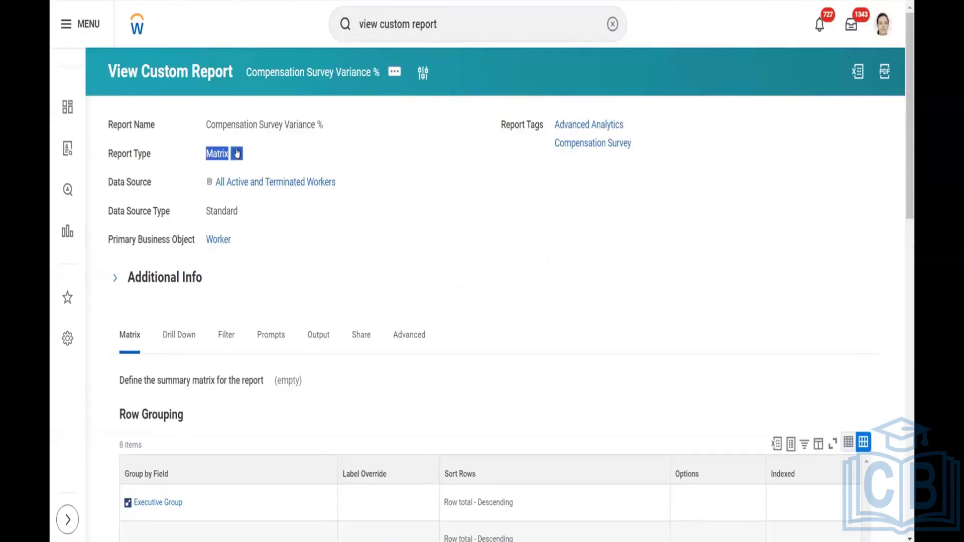
left_click(370, 160)
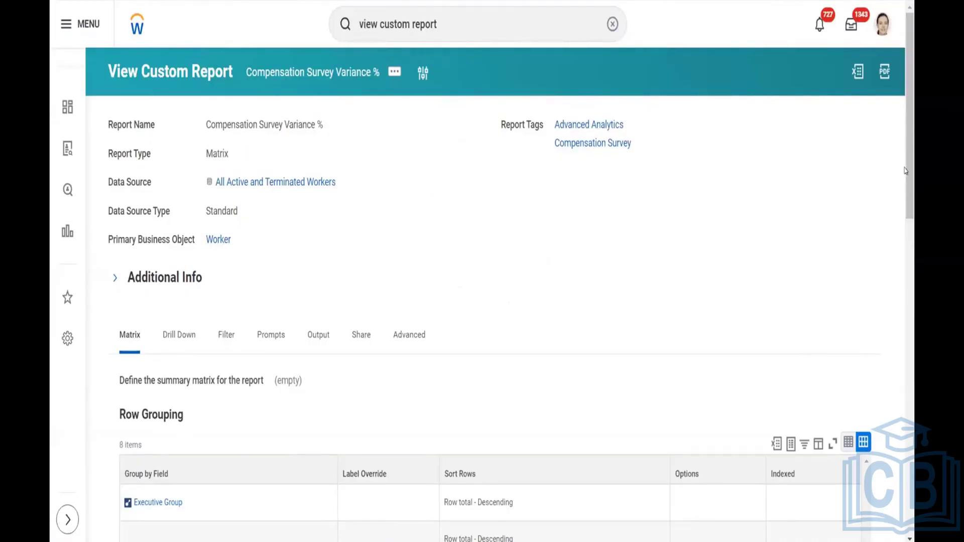
left_click_drag(912, 204, 910, 510)
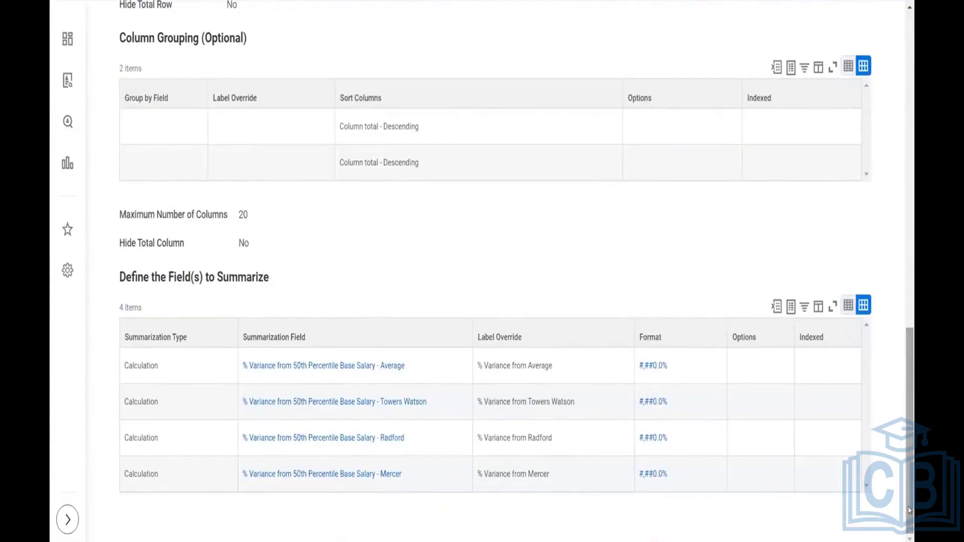
left_click_drag(909, 510, 913, 182)
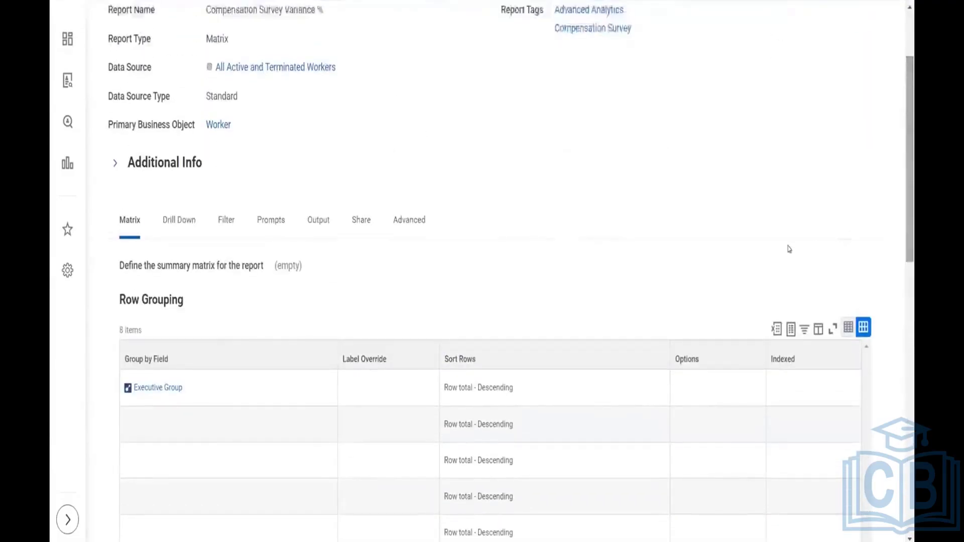
left_click(227, 234)
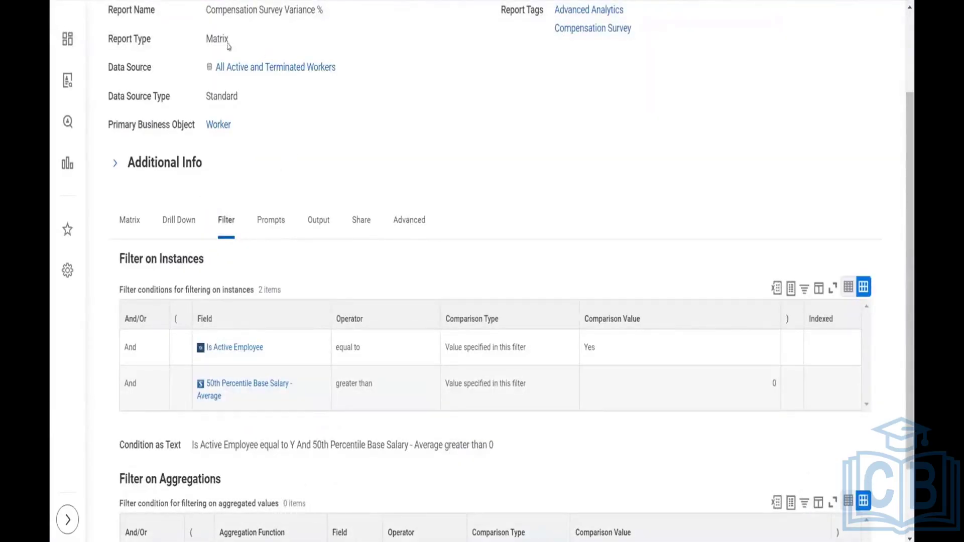
left_click(133, 226)
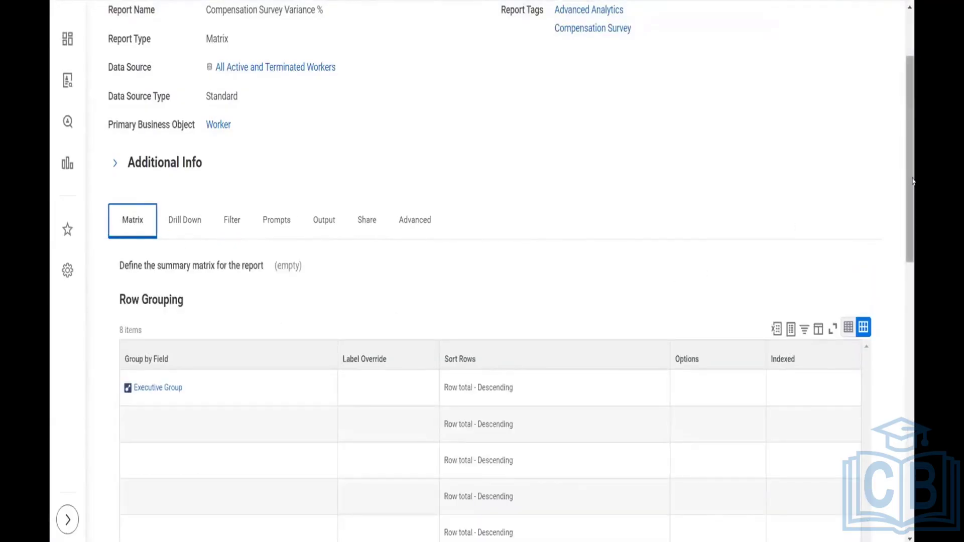
left_click_drag(913, 181, 913, 152)
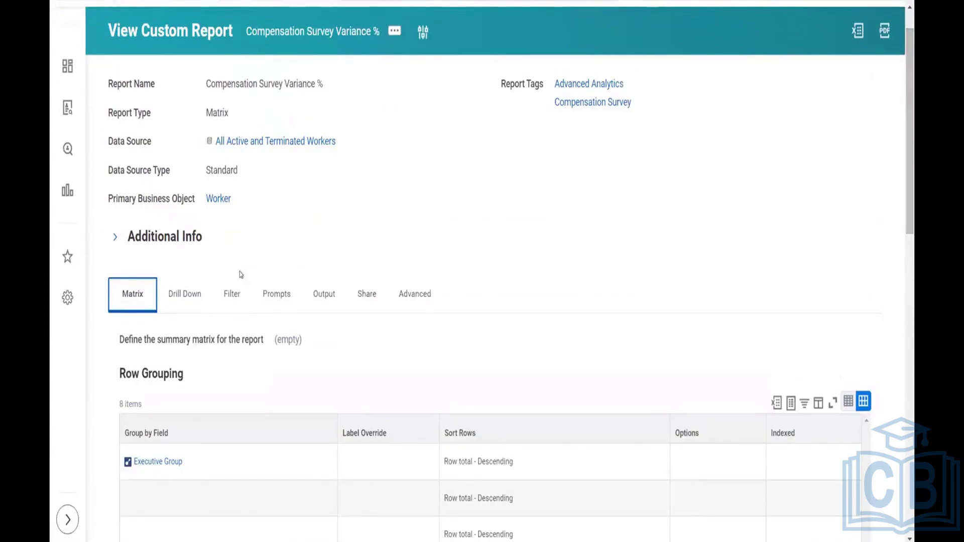
Examine the report's drill-down fields and its filter conditions on instances
left_click(178, 299)
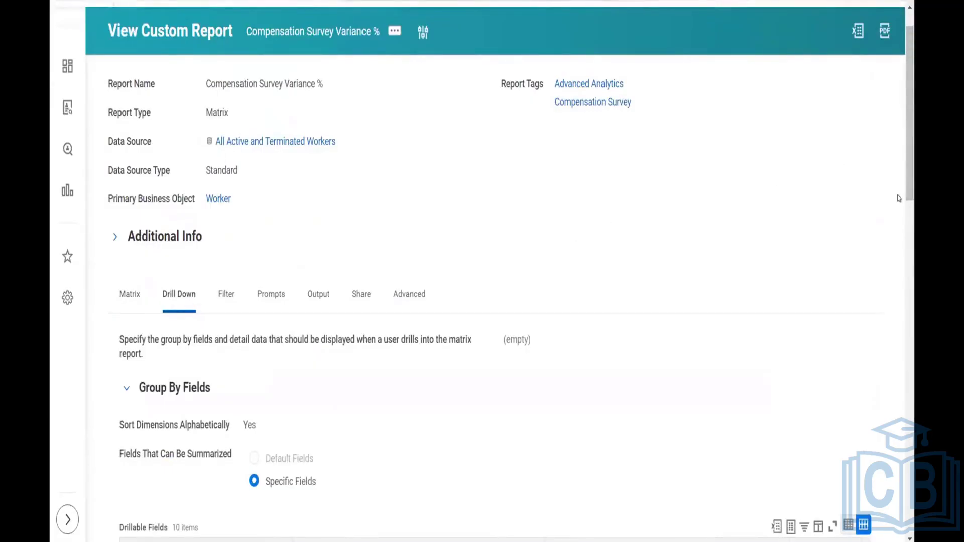
left_click_drag(910, 151, 912, 265)
scroll(912, 265, "down", 5)
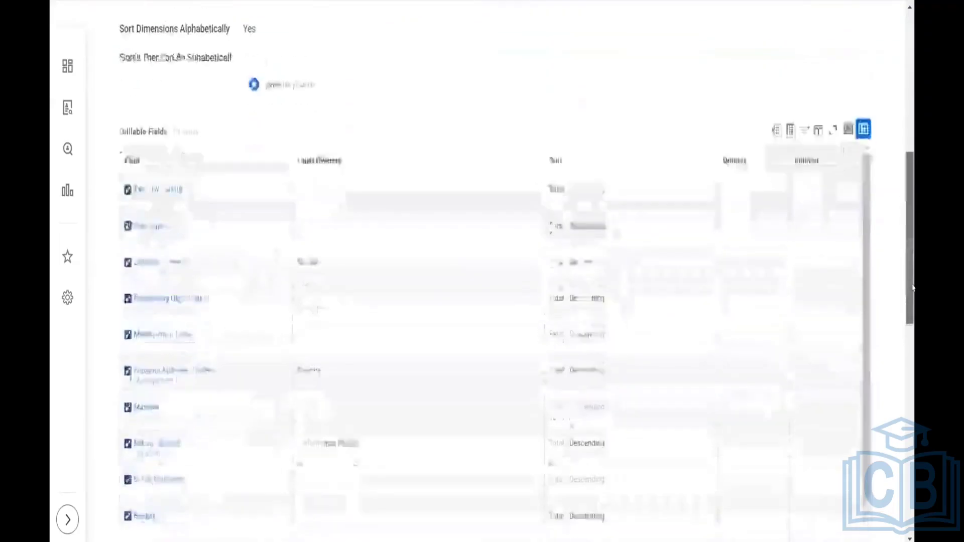
scroll(913, 226, "up", 10)
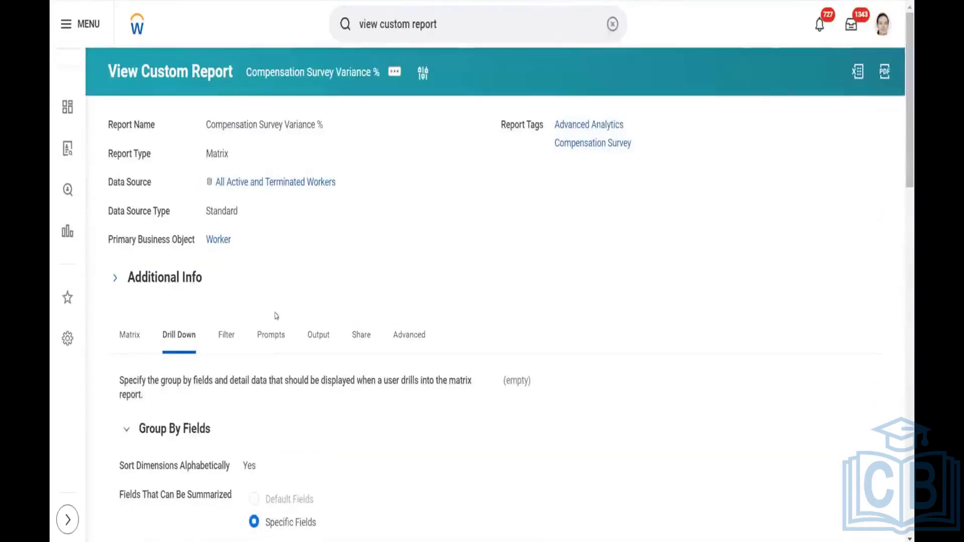
left_click(224, 335)
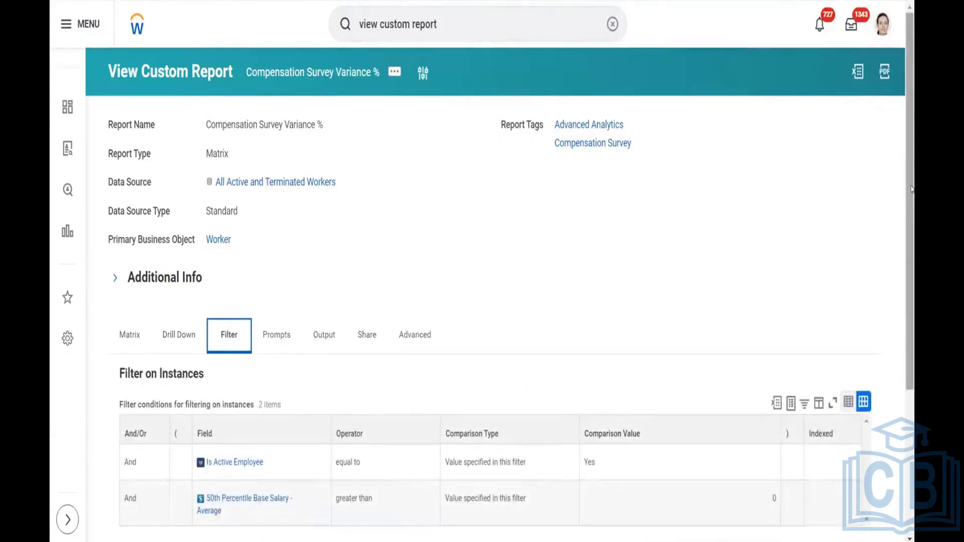
left_click_drag(913, 188, 909, 248)
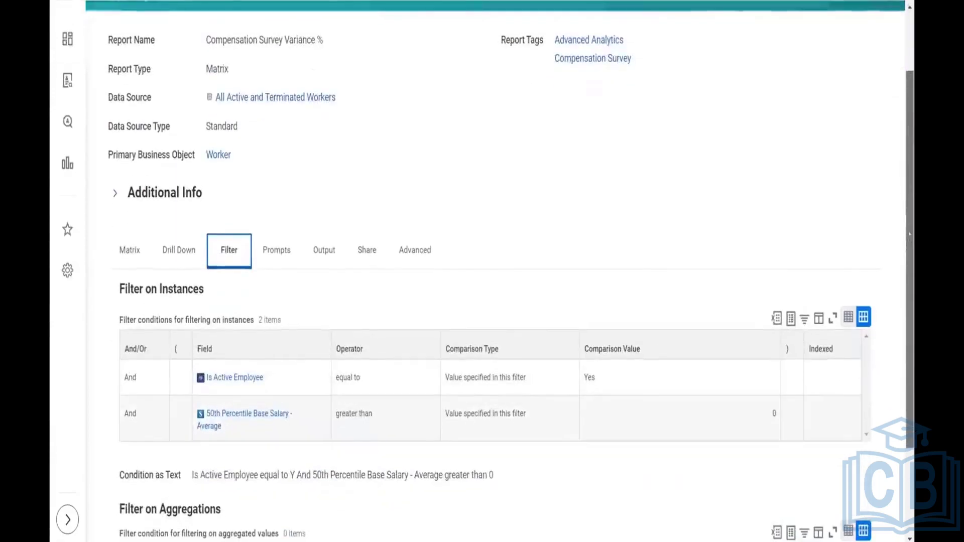
scroll(751, 235, "up", 1)
Examine the report's output type options and its report definition sharing settings
left_click(273, 313)
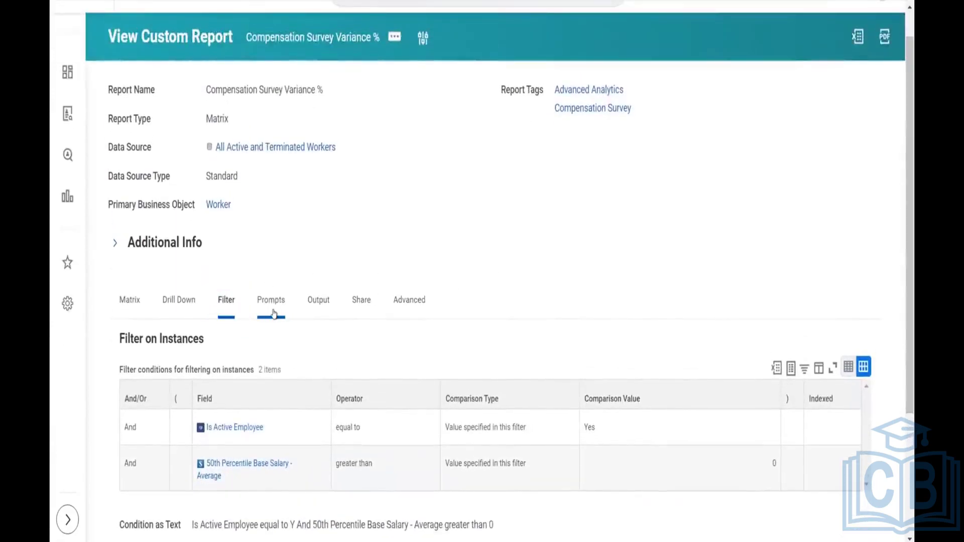
left_click(318, 303)
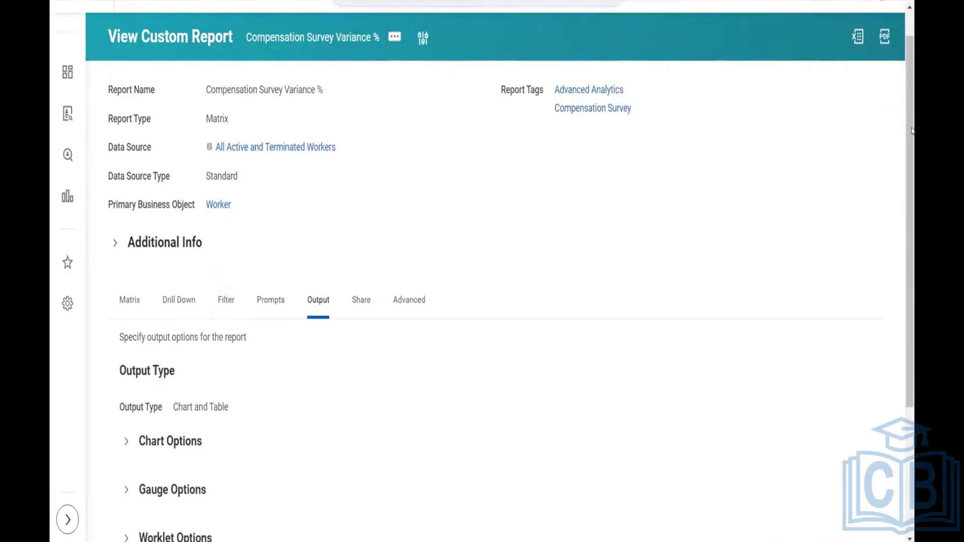
left_click_drag(913, 125, 910, 84)
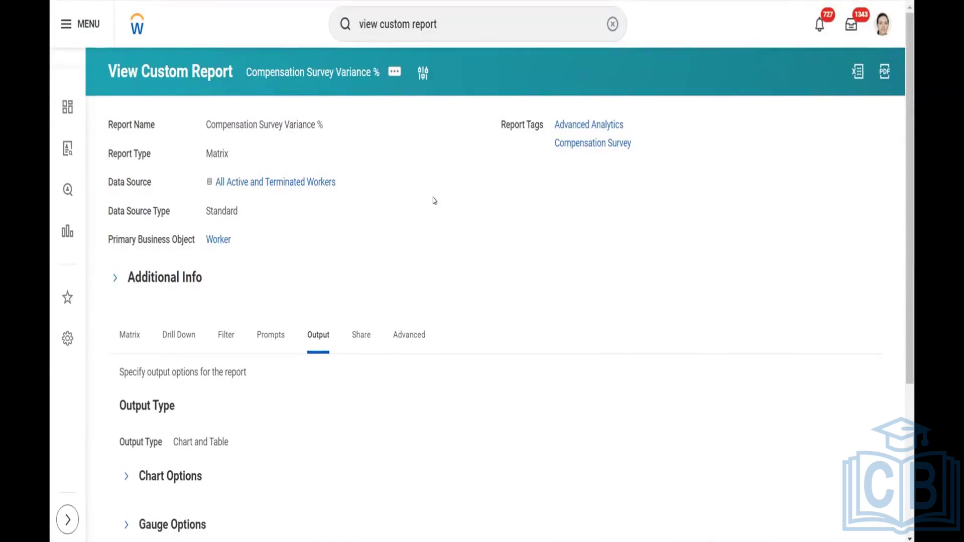
left_click(361, 339)
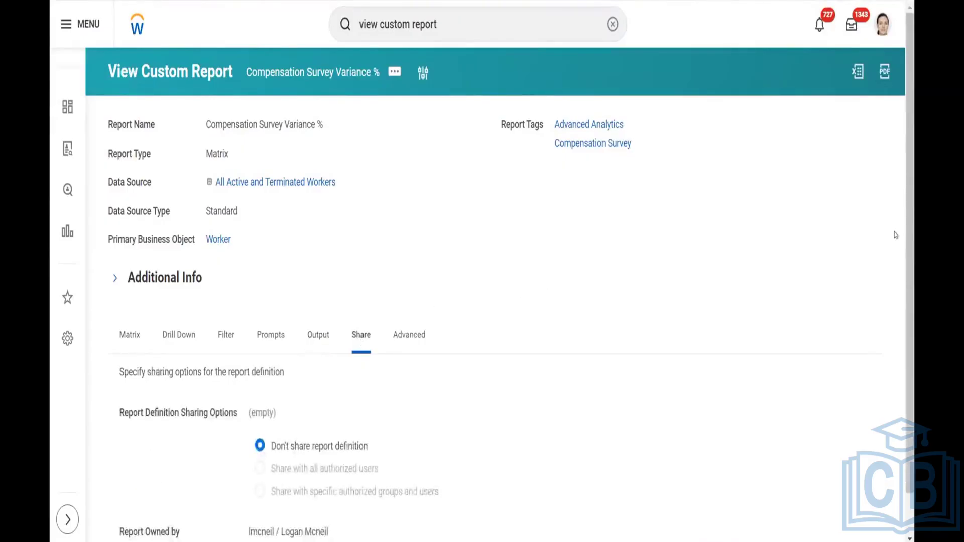
left_click_drag(909, 230, 910, 274)
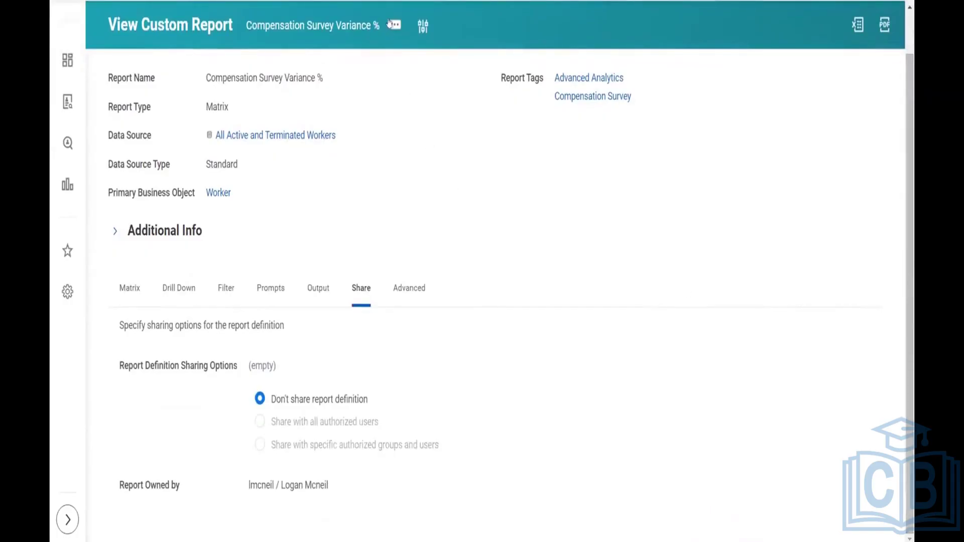
Edit the custom report so its definition is shared with all authorized users, and save the change
left_click(389, 22)
left_click(393, 27)
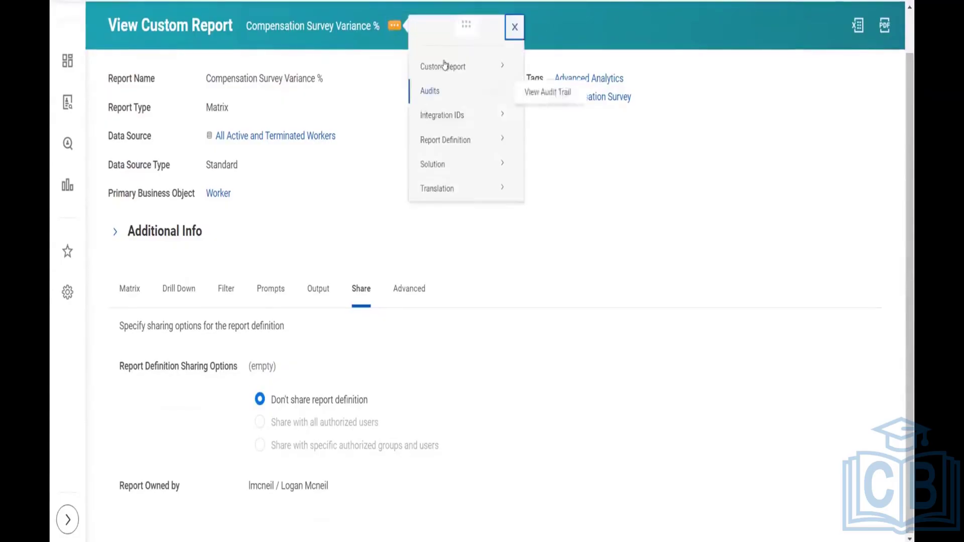
mouse_move(444, 68)
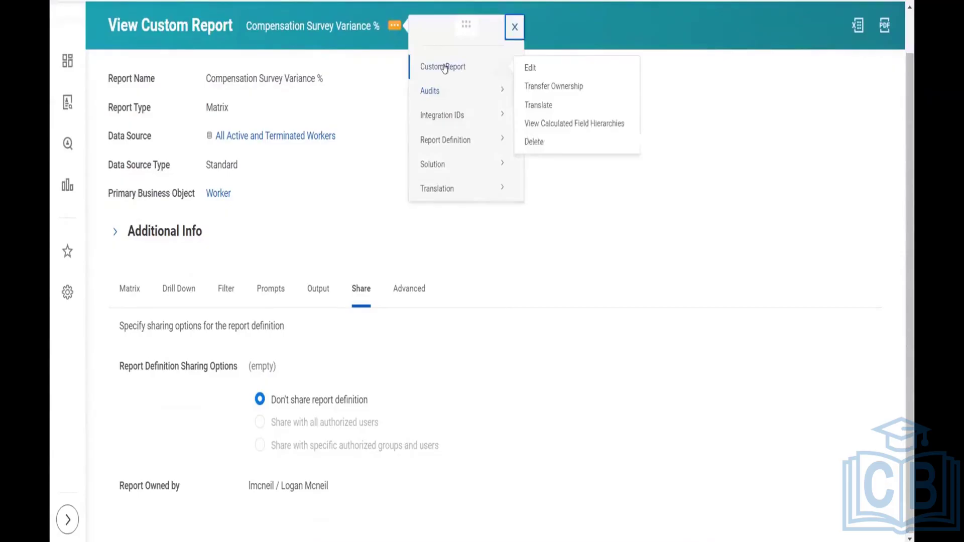
left_click(531, 68)
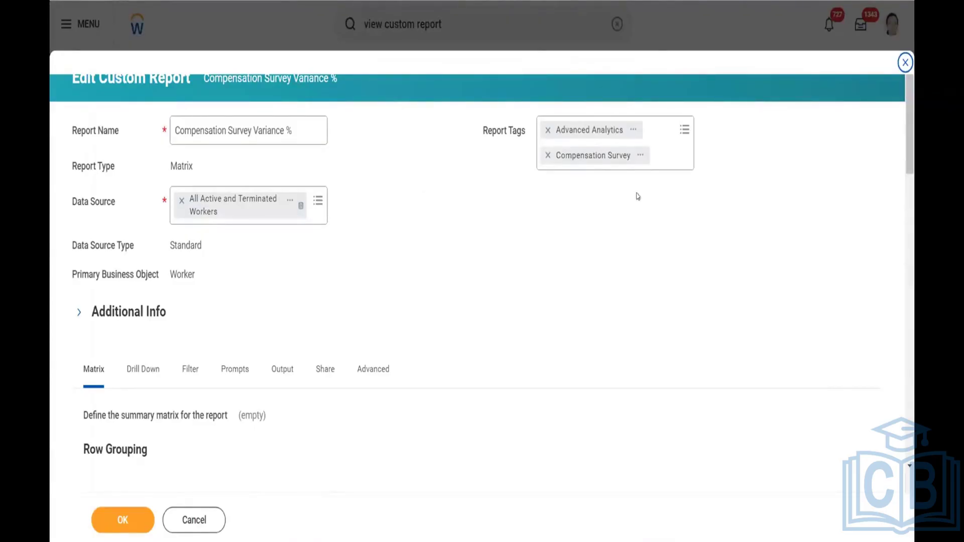
scroll(909, 171, "down", 5)
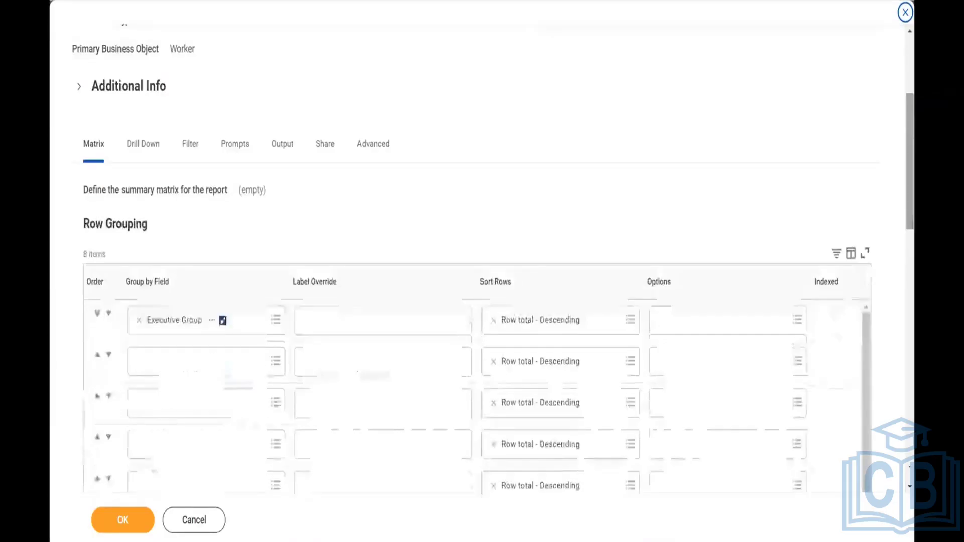
left_click(318, 146)
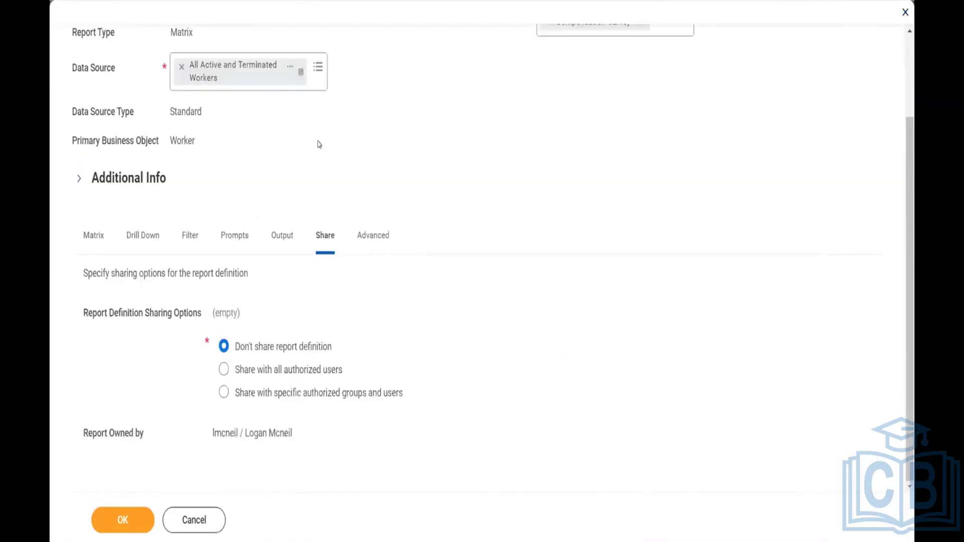
left_click(269, 371)
left_click(121, 523)
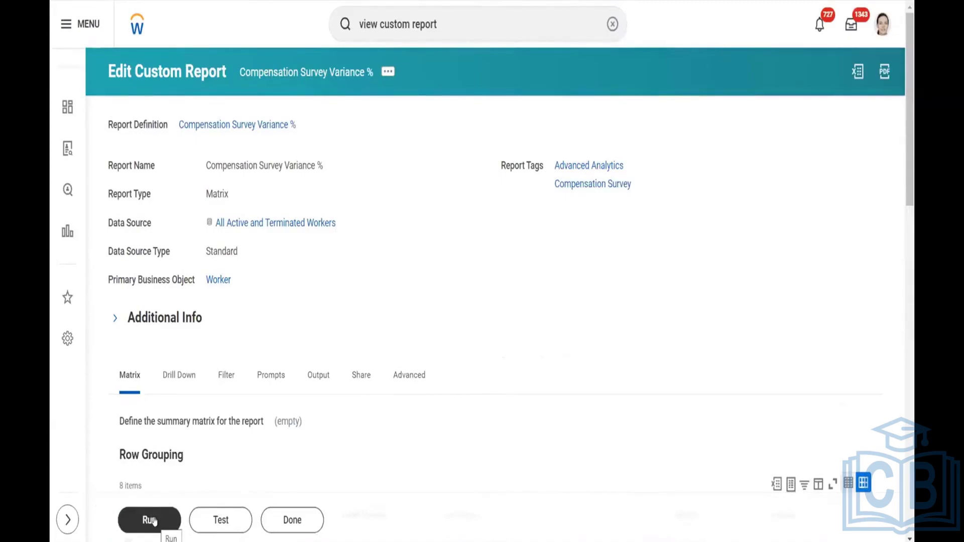
Run the Compensation Survey Variance % report and look through its chart and Executive Group variance table
left_click(153, 521)
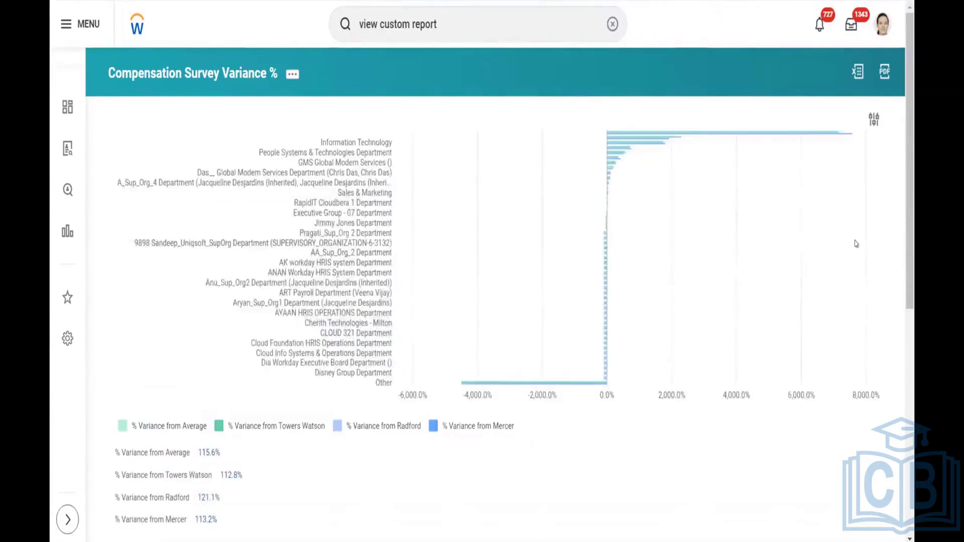
left_click_drag(911, 179, 911, 404)
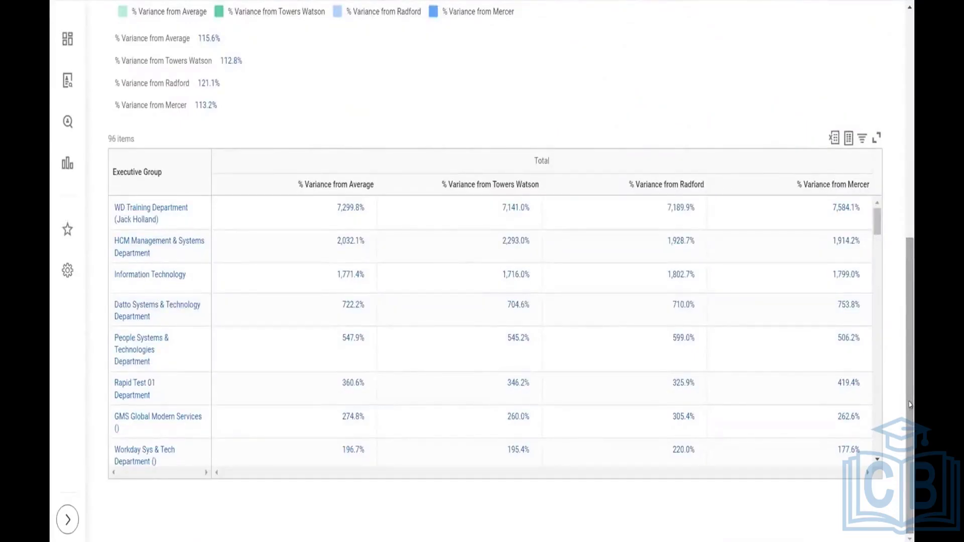
left_click_drag(910, 404, 913, 155)
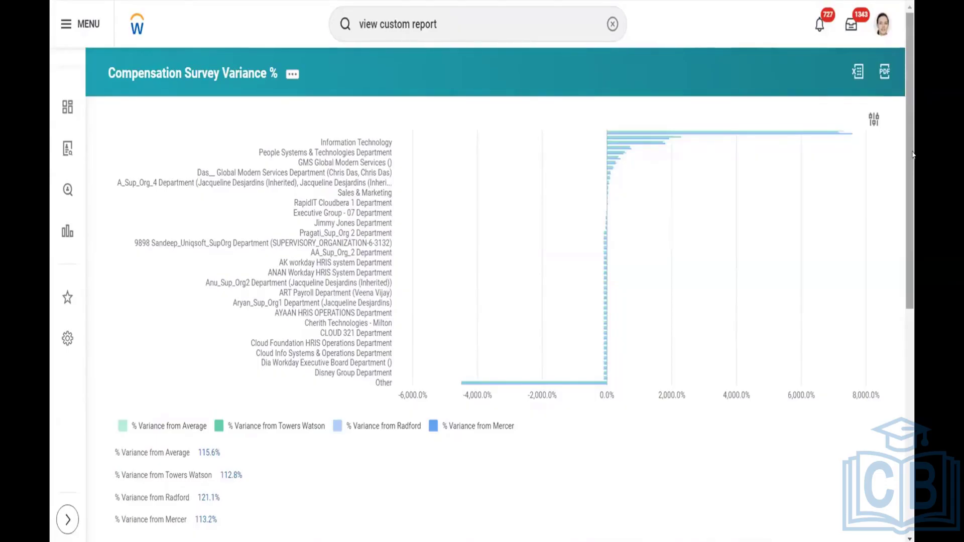
Leave the report for the home page, open the signed-in worker's profile and clear the search text
left_click(882, 23)
left_click(826, 170)
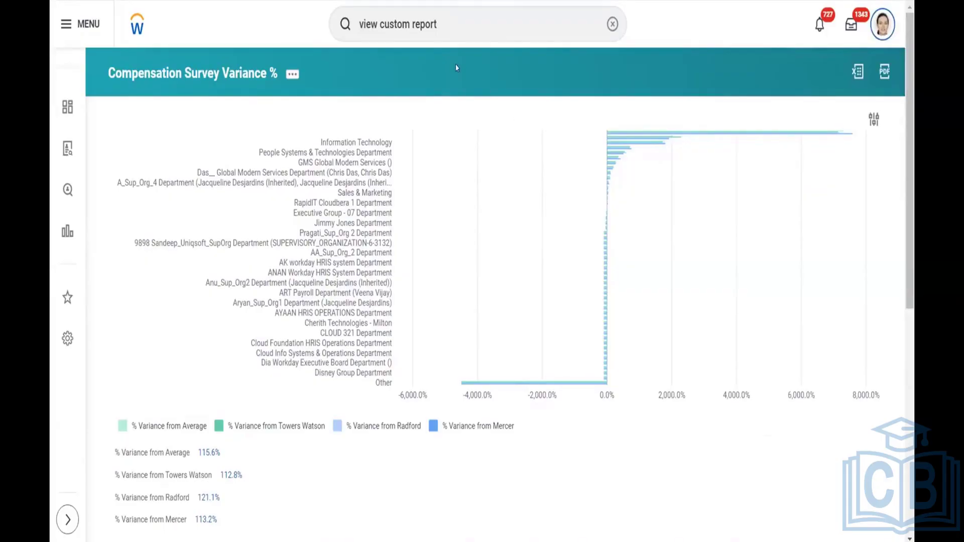
left_click(137, 24)
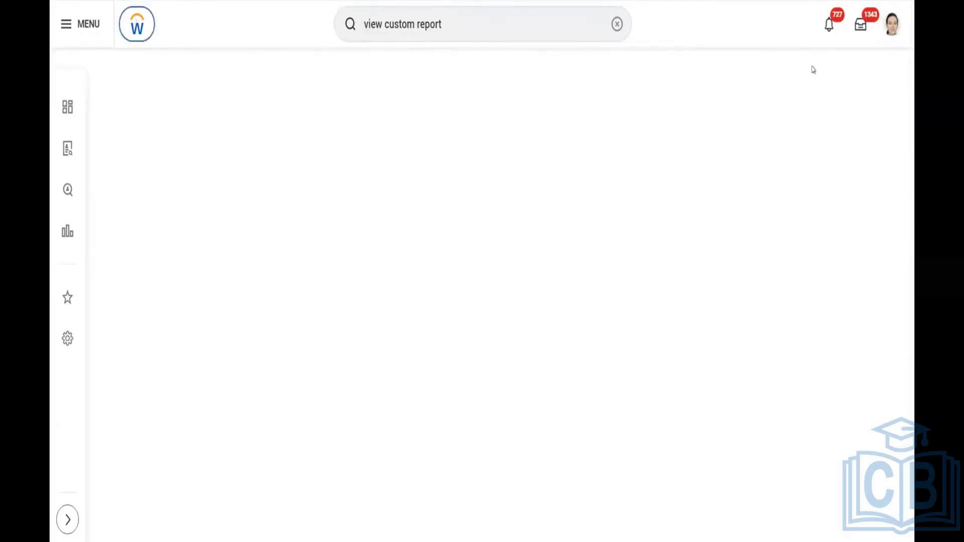
left_click(893, 23)
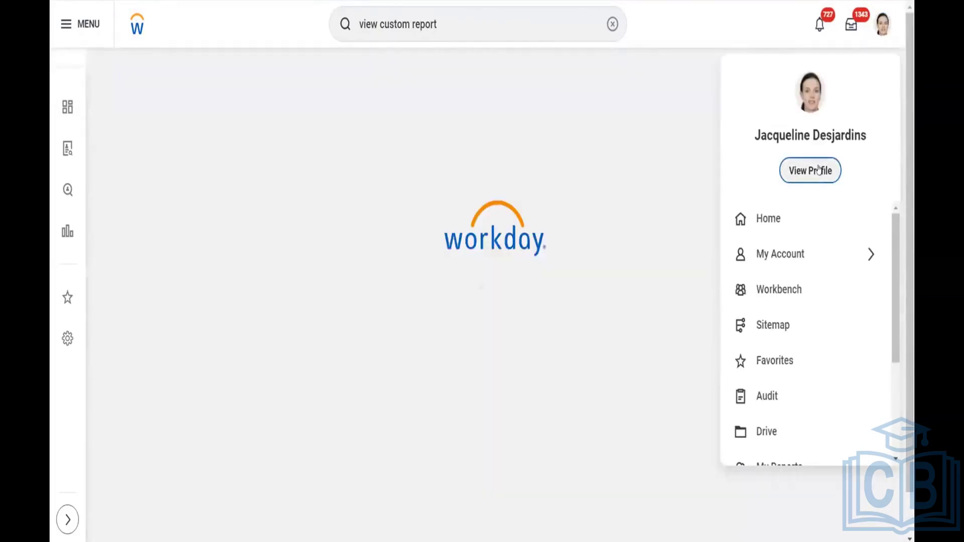
left_click(819, 170)
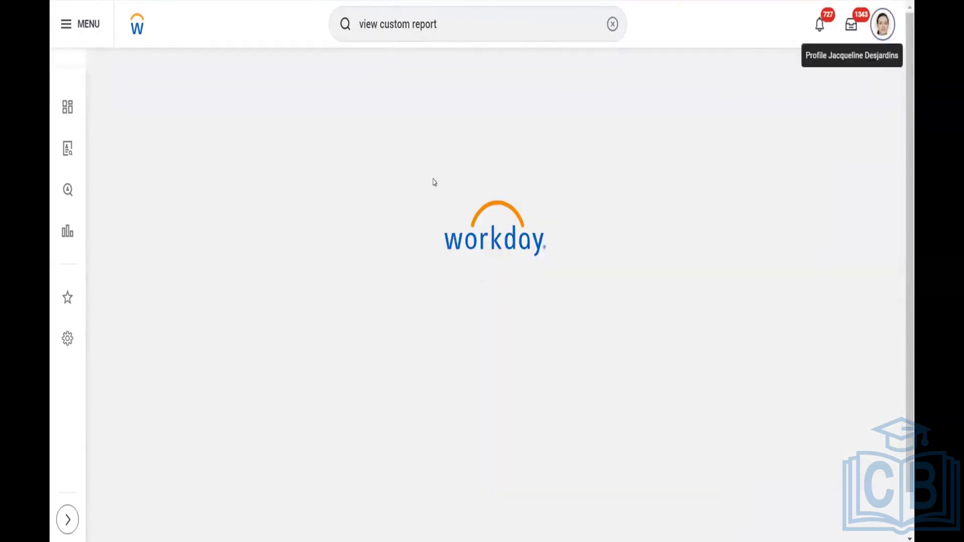
left_click(611, 23)
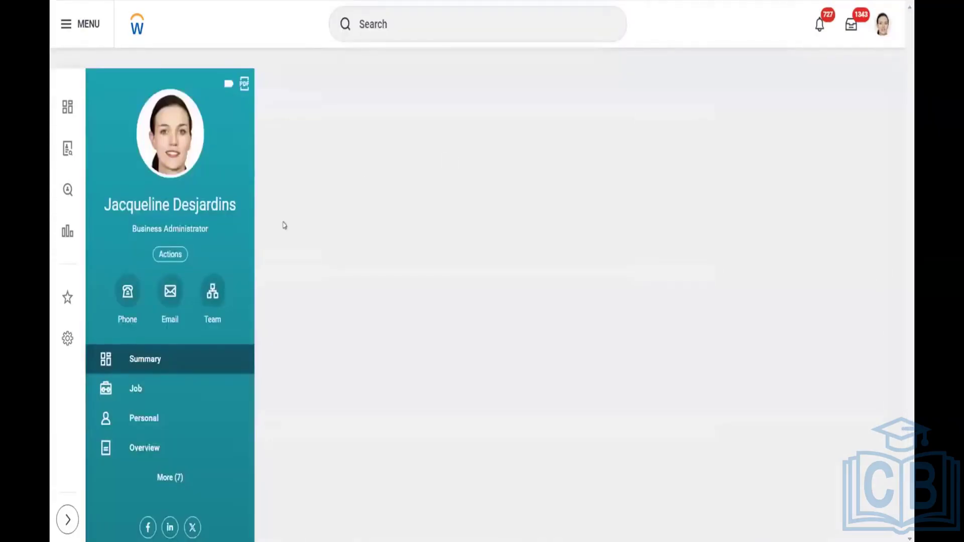
Open the Compensation section of the worker's profile and review the Total Rewards base pay, allowances and chart
left_click(156, 482)
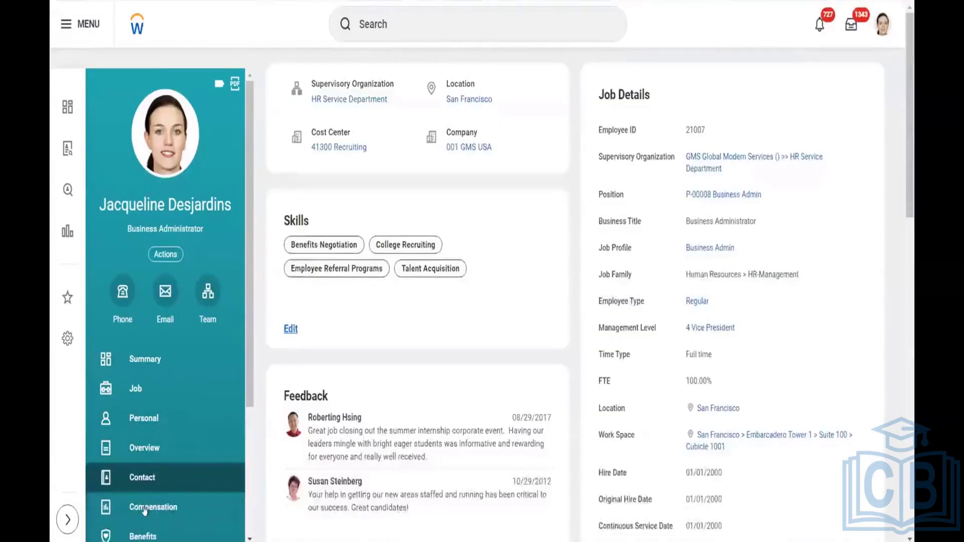
left_click(144, 508)
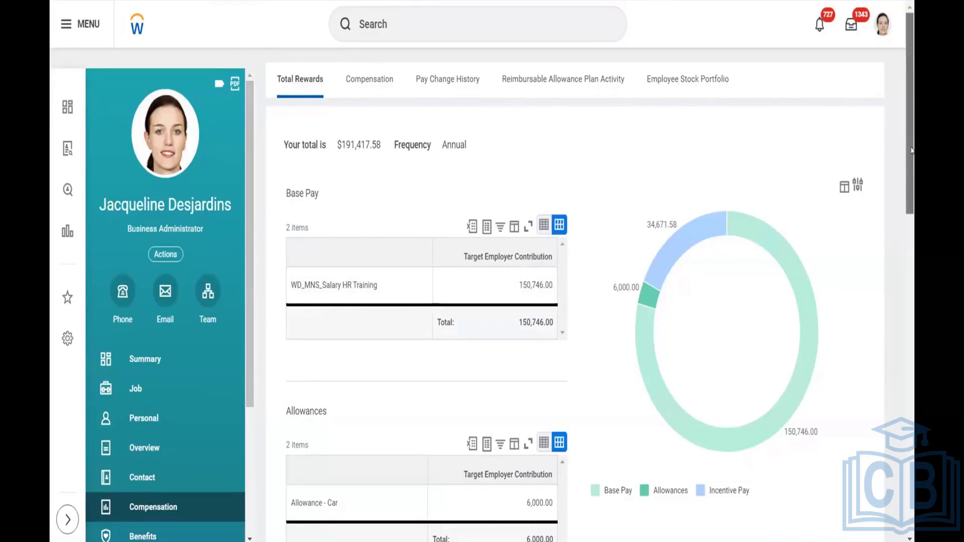
scroll(911, 108, "down", 3)
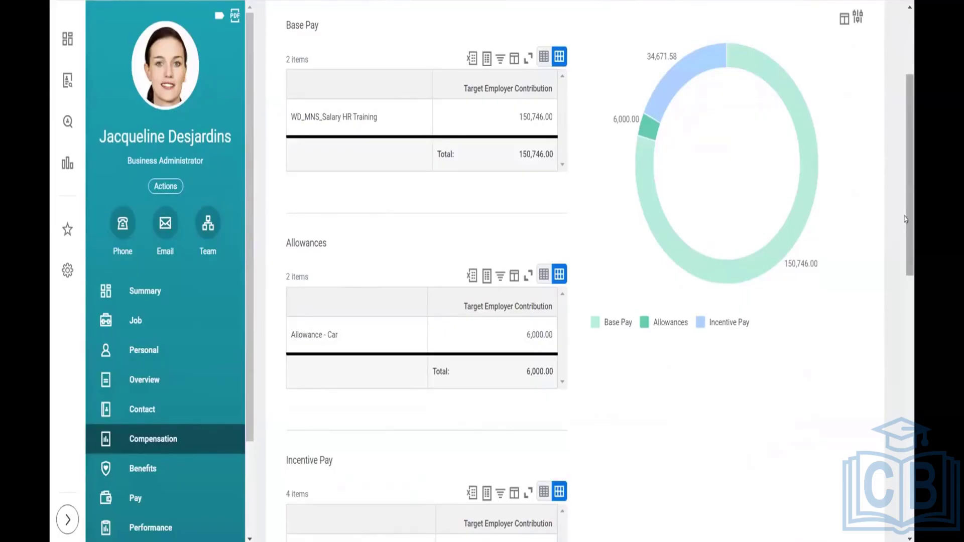
left_click_drag(907, 220, 906, 157)
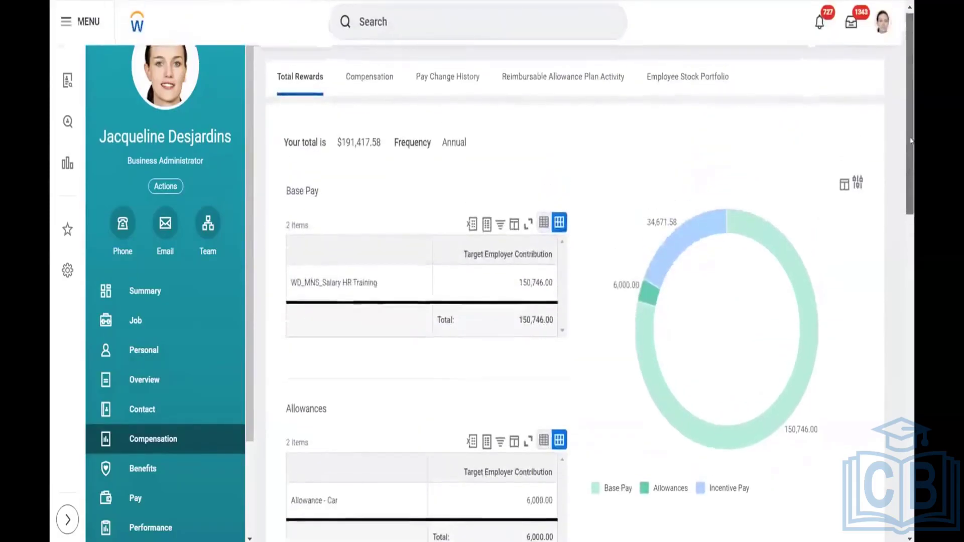
Review the worker's compensation totals, package, grade details and plan assignments
left_click(370, 81)
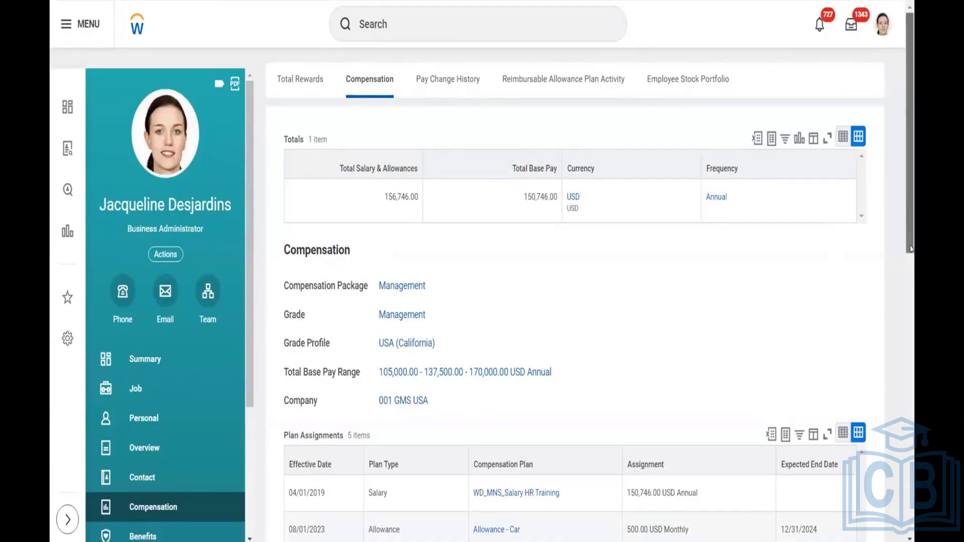
scroll(912, 249, "down", 2)
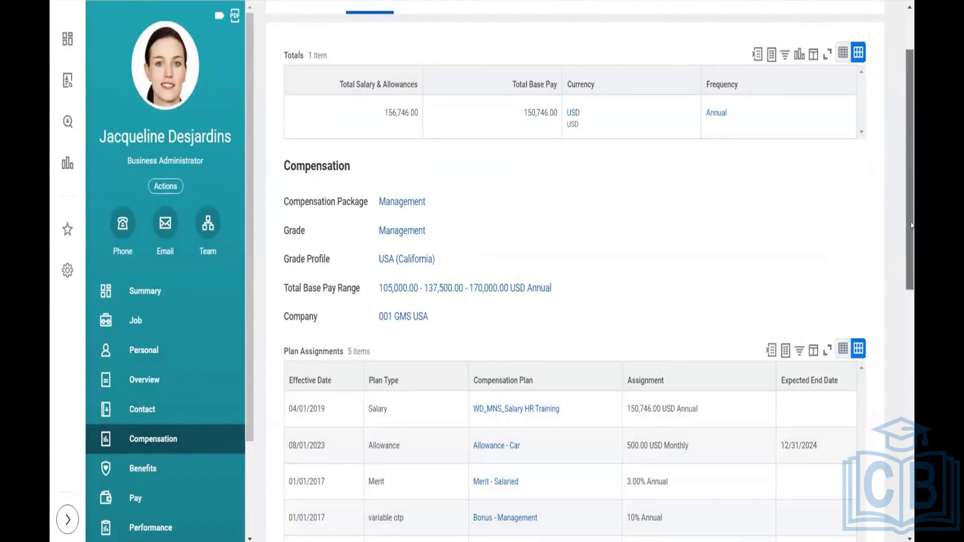
scroll(911, 226, "down", 2)
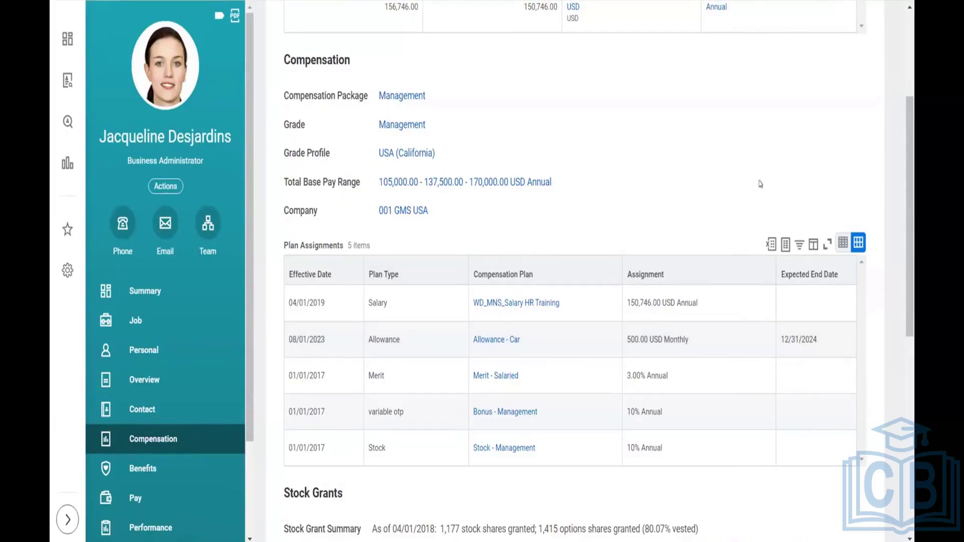
scroll(913, 55, "up", 4)
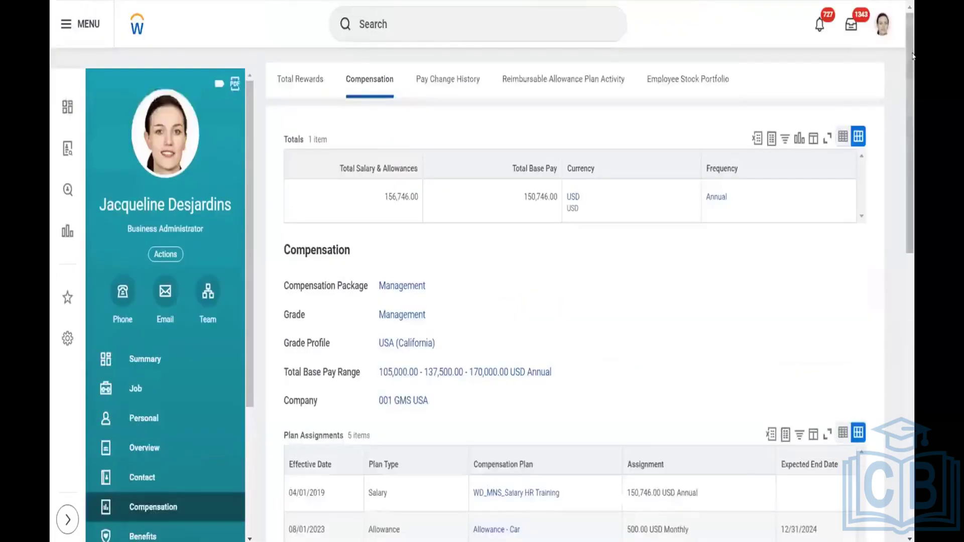
Return to the home page, reopen the signed-in worker's profile and bring up its Compensation section
left_click(136, 25)
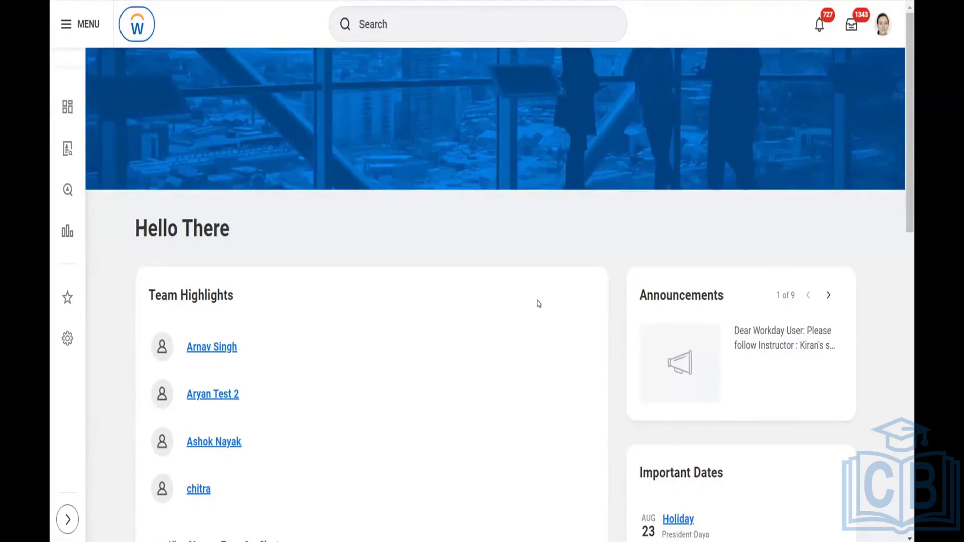
left_click(882, 23)
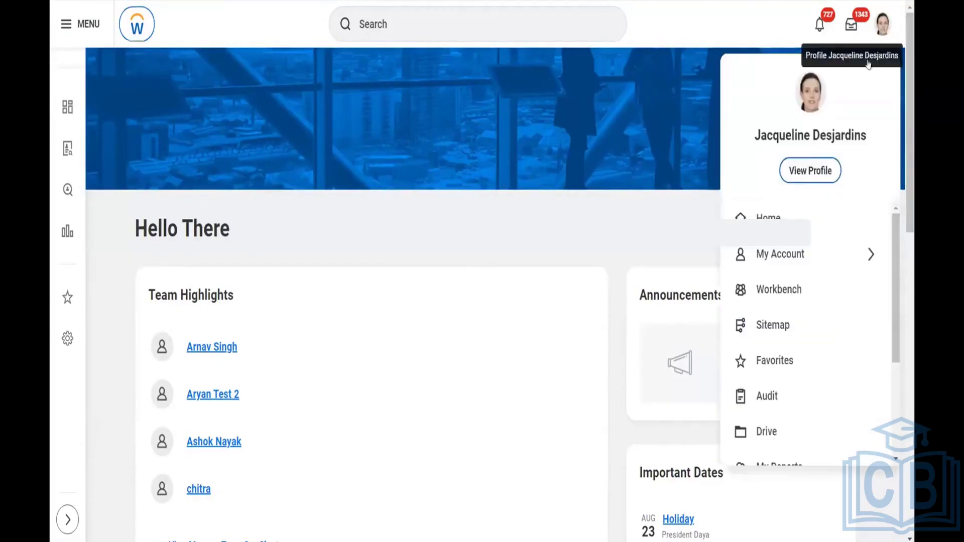
left_click(805, 170)
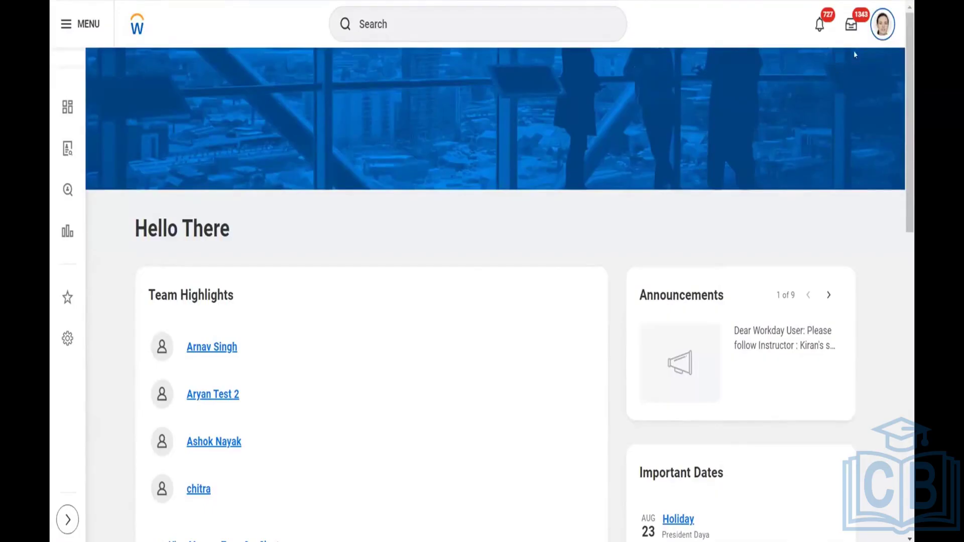
left_click(885, 22)
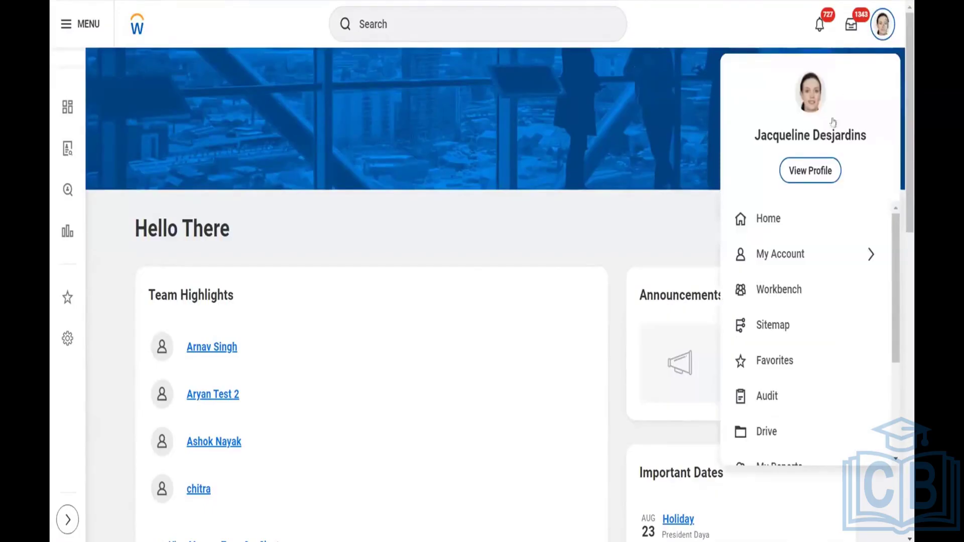
left_click(372, 146)
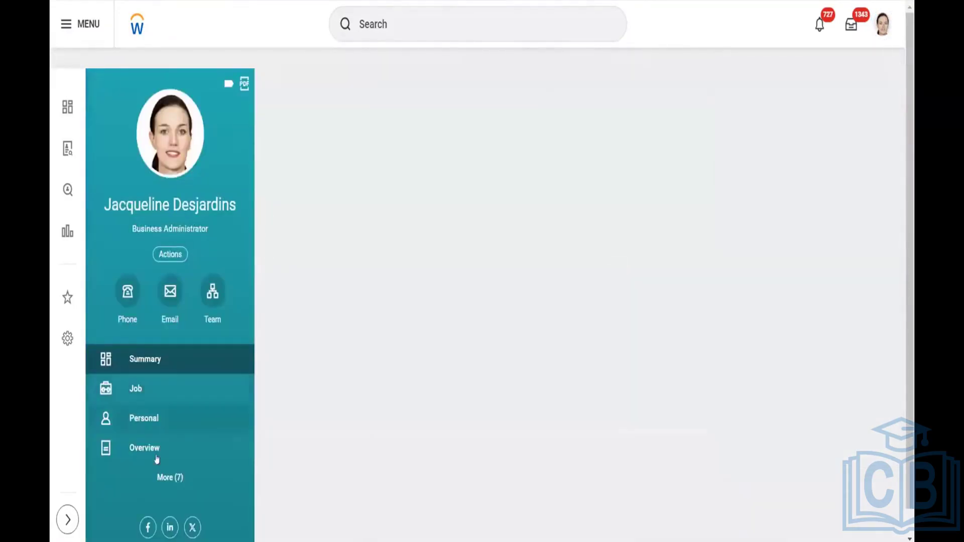
left_click(157, 477)
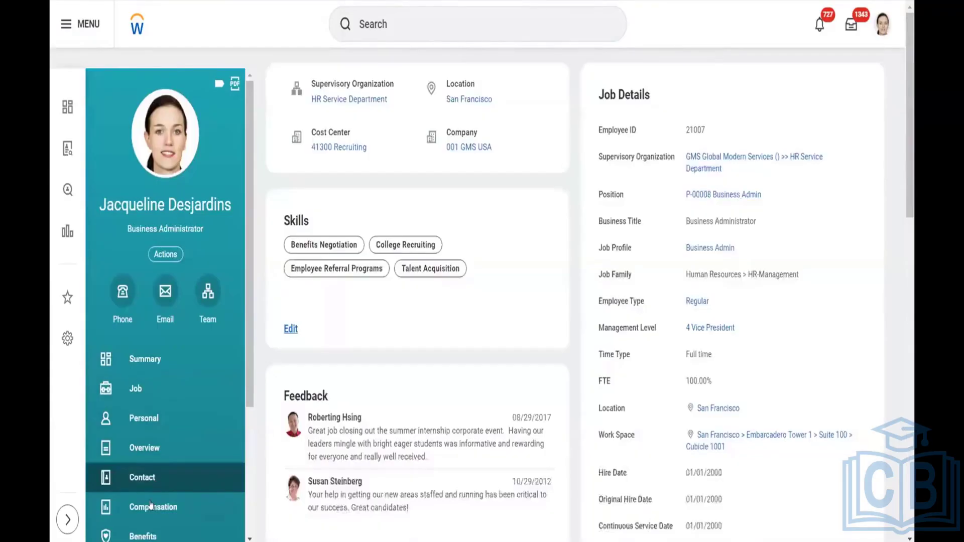
left_click(151, 506)
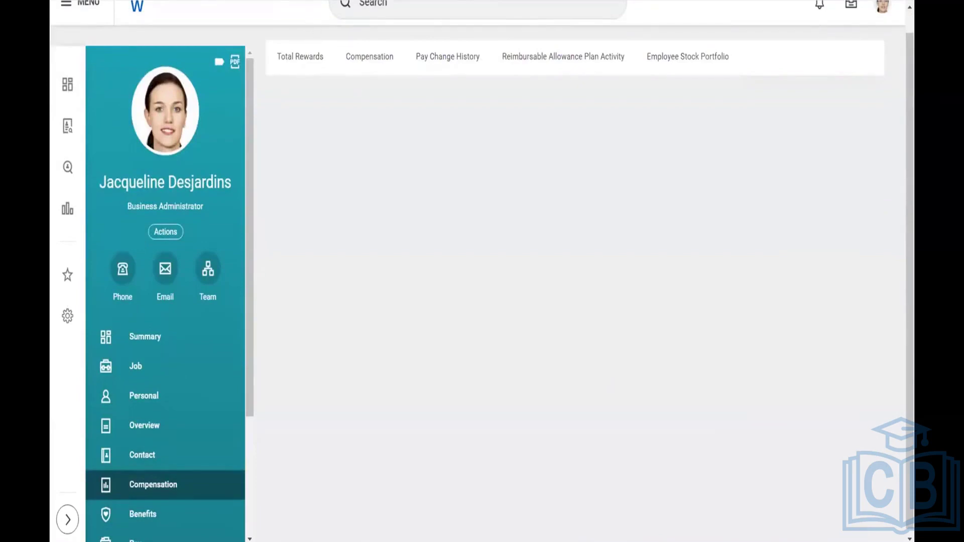
Duplicate the worker profile's browser tab and look through the Total Rewards pay breakdown
right_click(285, 0)
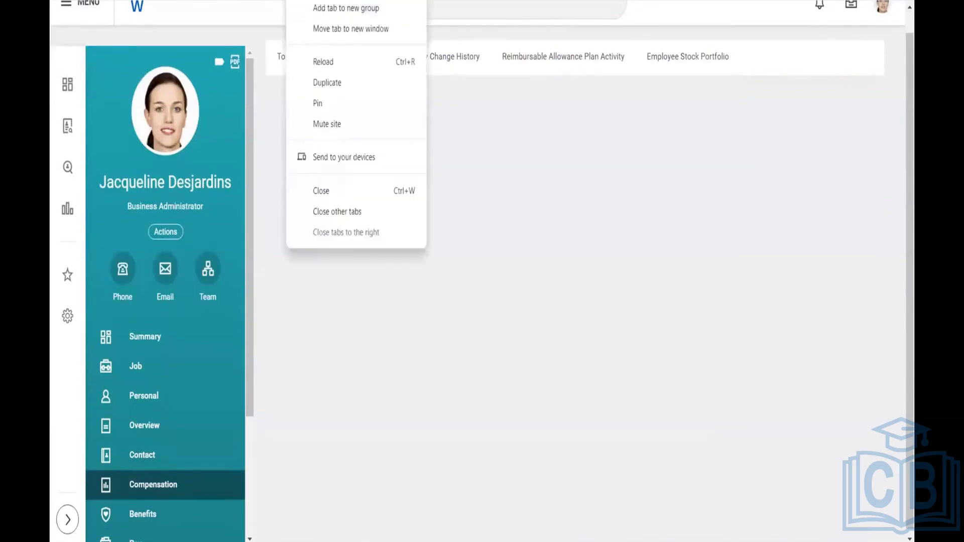
left_click(319, 81)
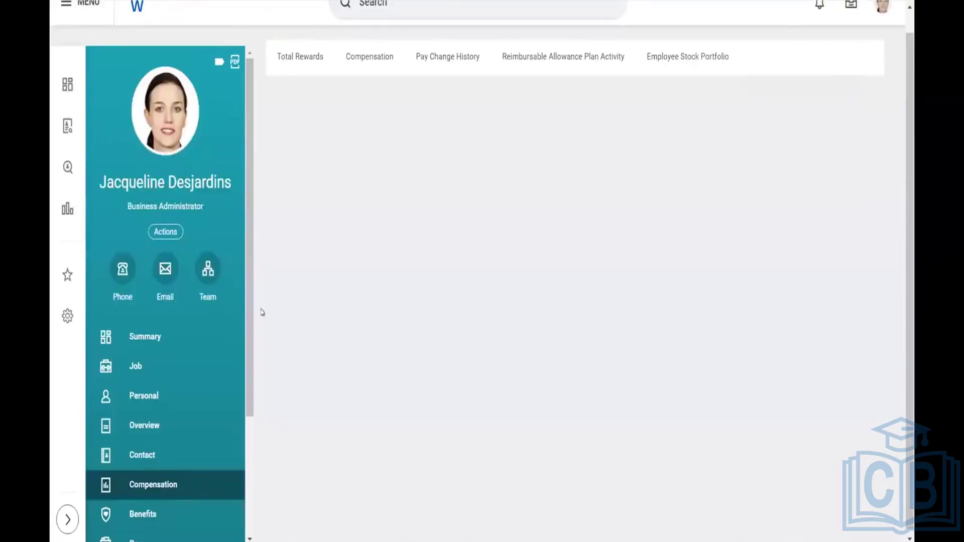
left_click(290, 63)
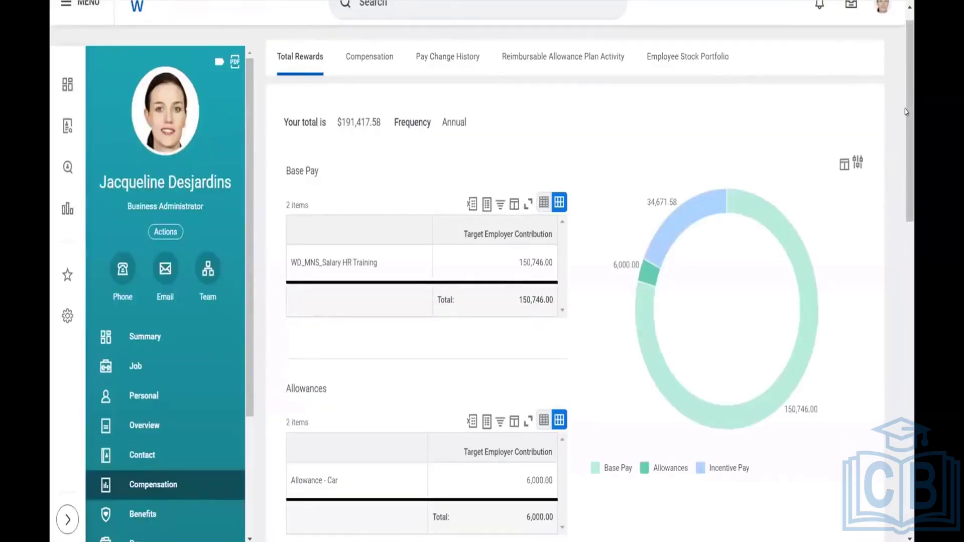
left_click_drag(907, 107, 910, 119)
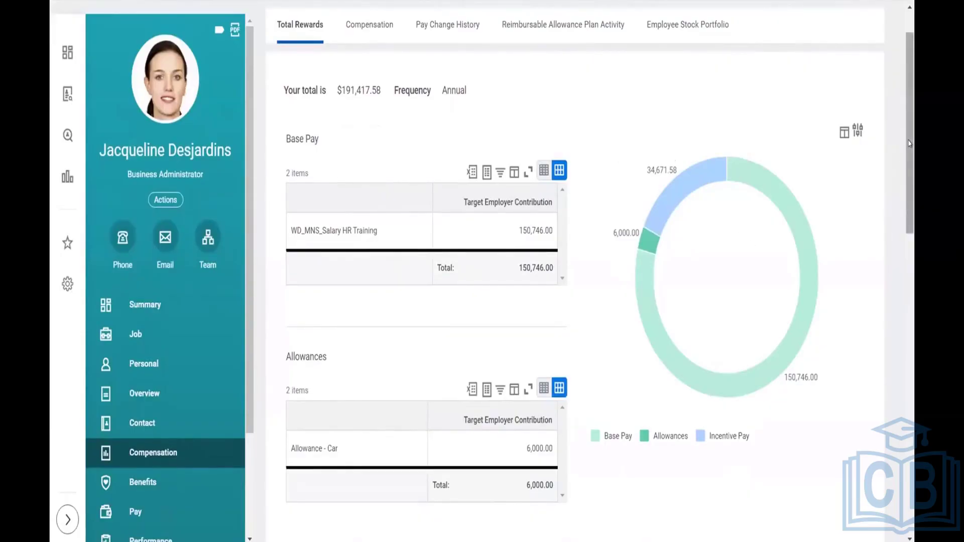
left_click_drag(909, 144, 910, 3)
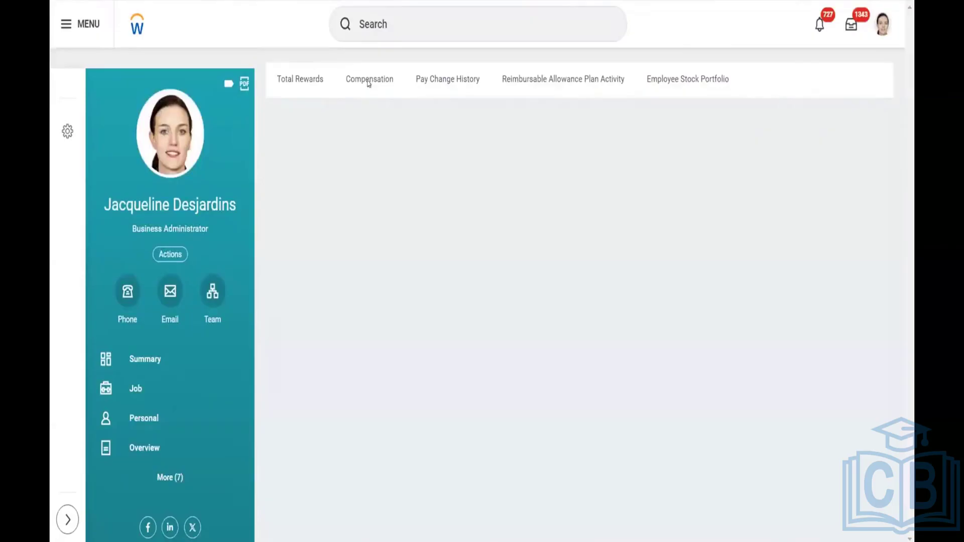
left_click(365, 81)
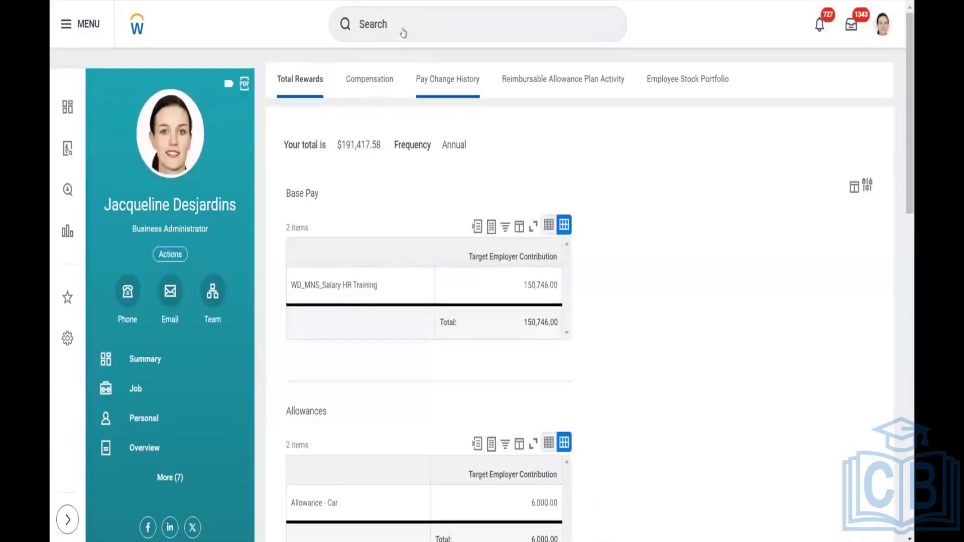
Search for "Create compensation Grade" and open the Create Compensation Grade task
left_click(402, 29)
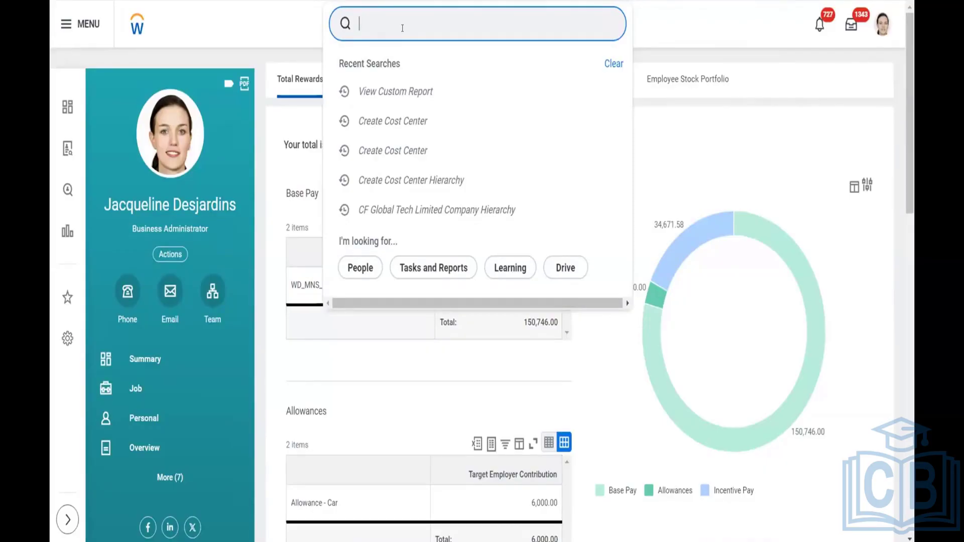
type("rete")
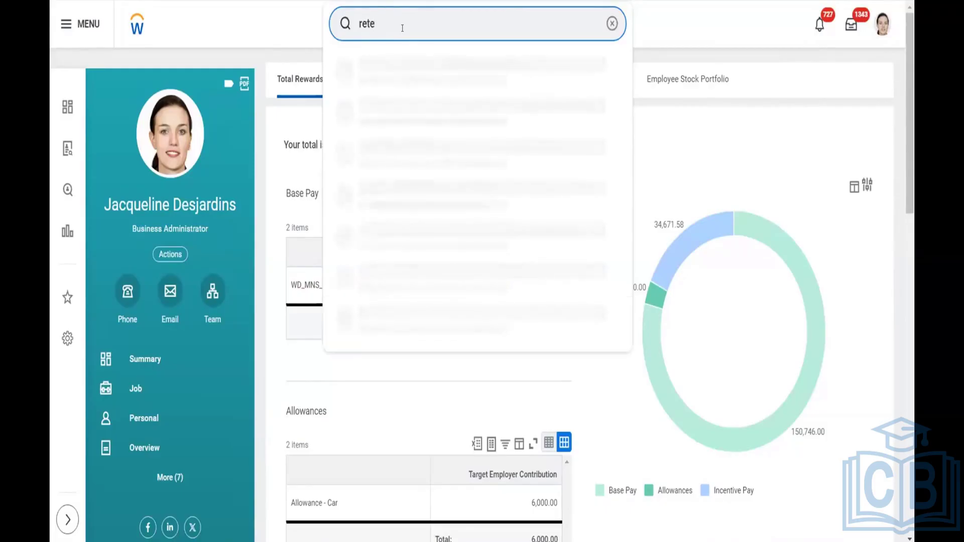
key("BackSpace")
key("BackSpace")
key("BackSpace")
key("BackSpace")
type("Create compensation Gade")
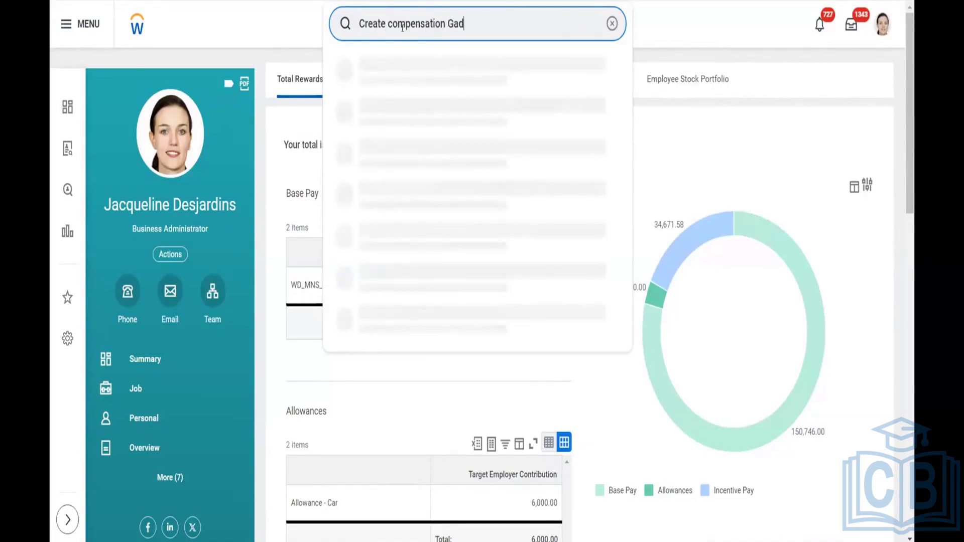
key("BackSpace")
key("BackSpace")
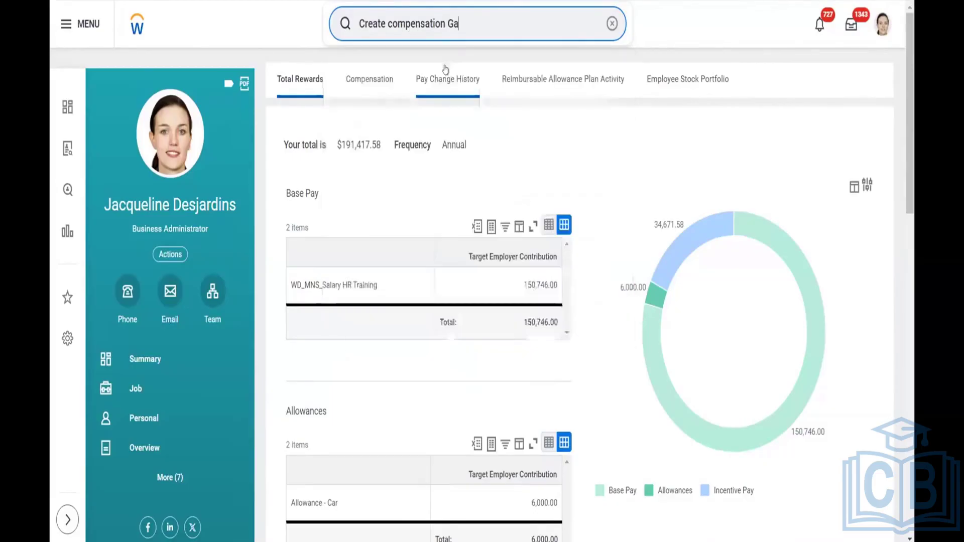
key("BackSpace")
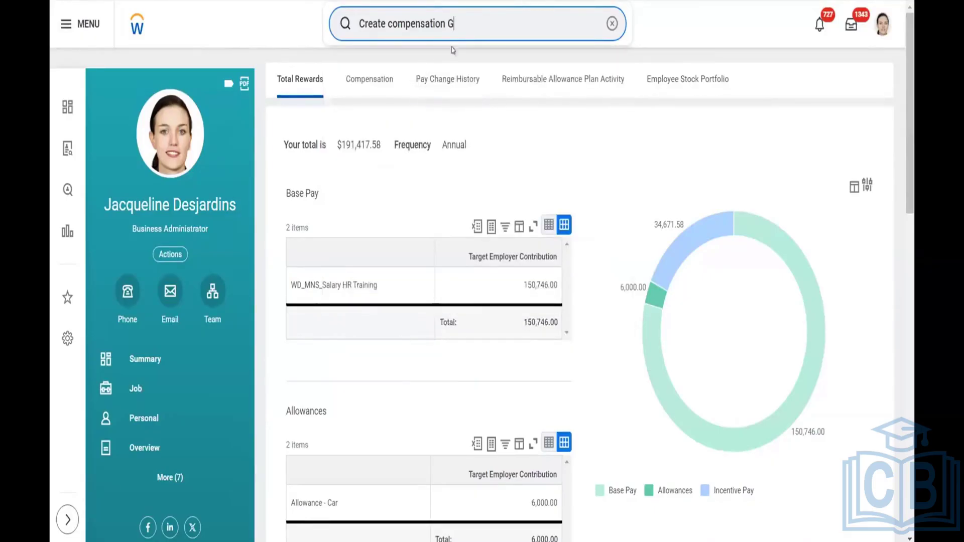
type("rade")
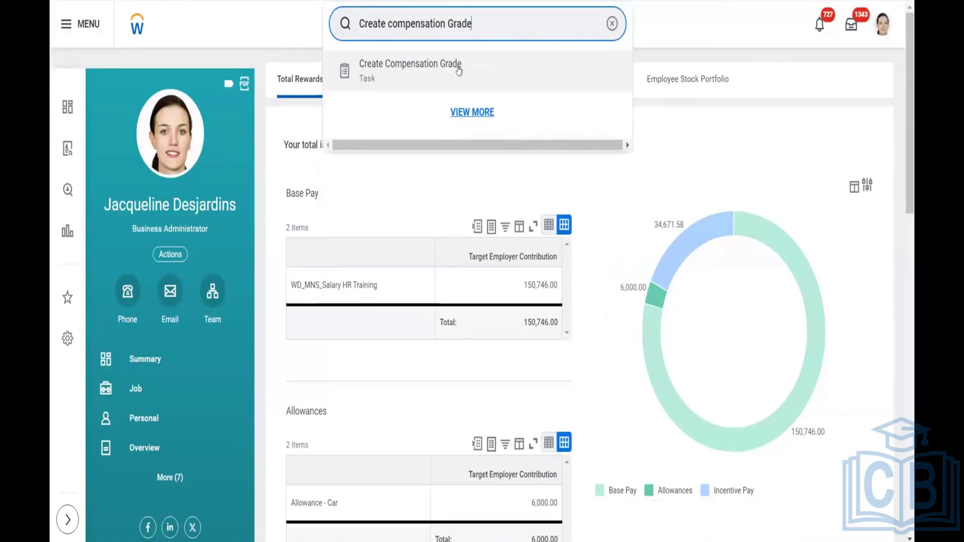
left_click(459, 70)
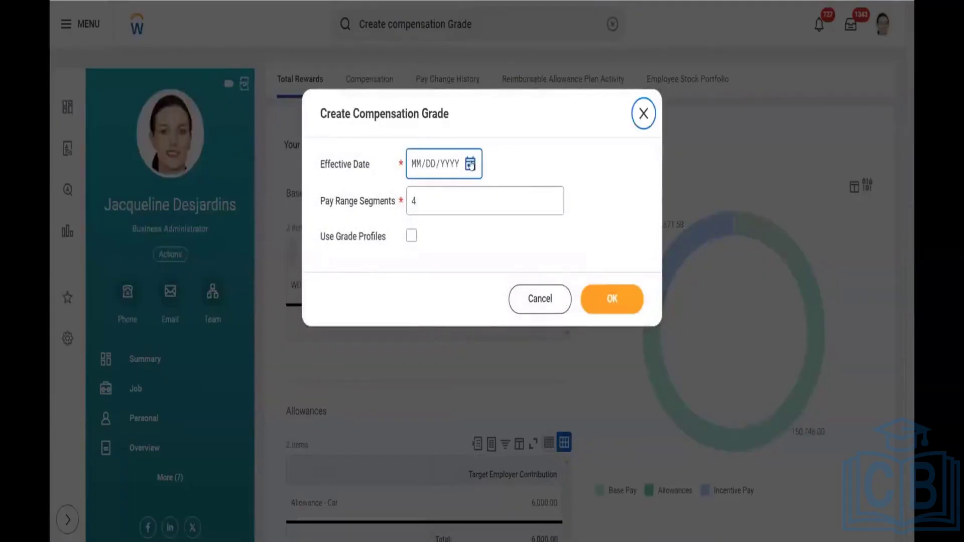
Set the new compensation grade's effective date to 01/01/1900 and its pay range segments to 4
left_click(471, 164)
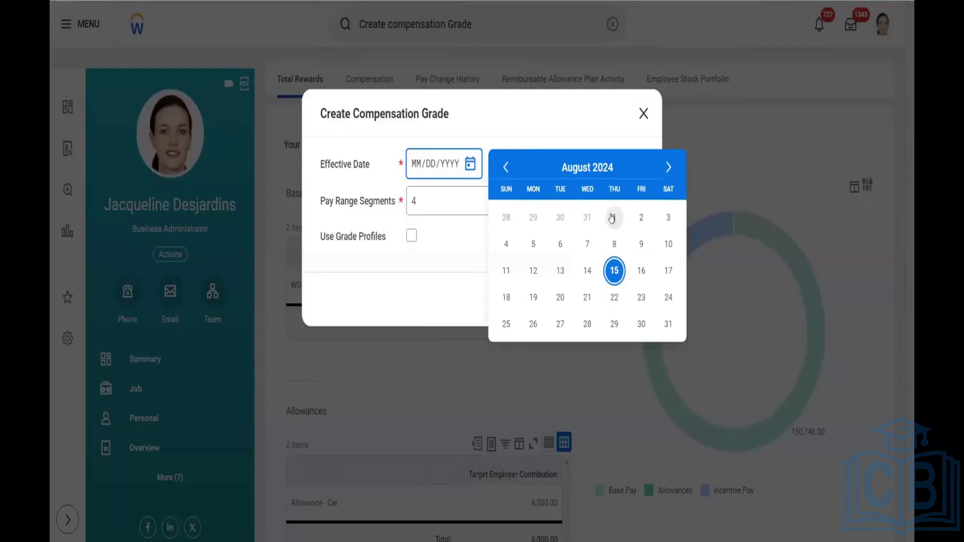
left_click(416, 163)
type("01/01/")
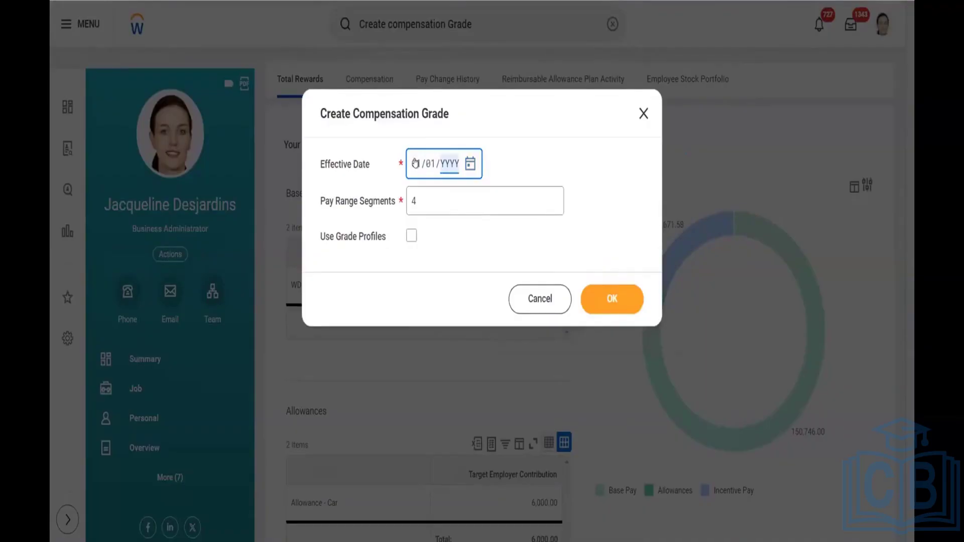
type("1900")
left_click(520, 164)
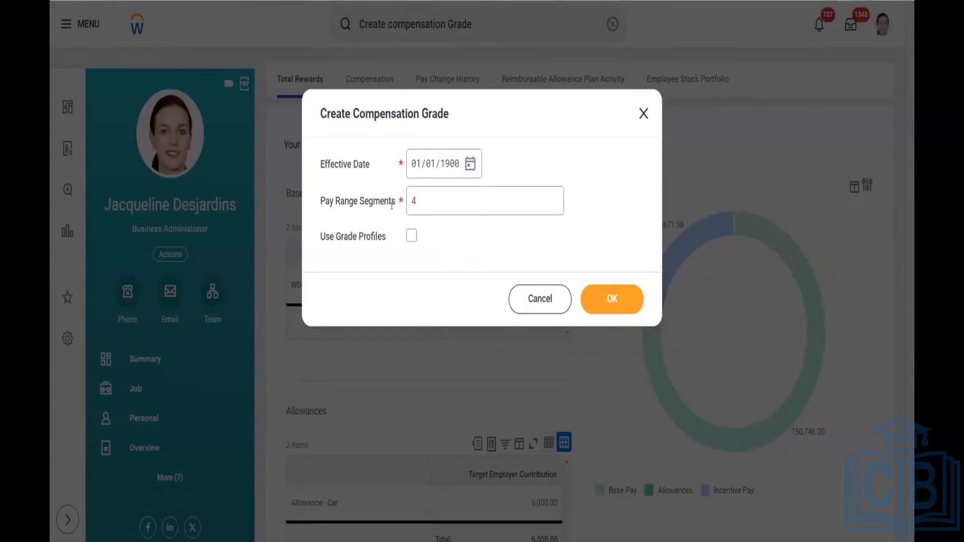
left_click(425, 196)
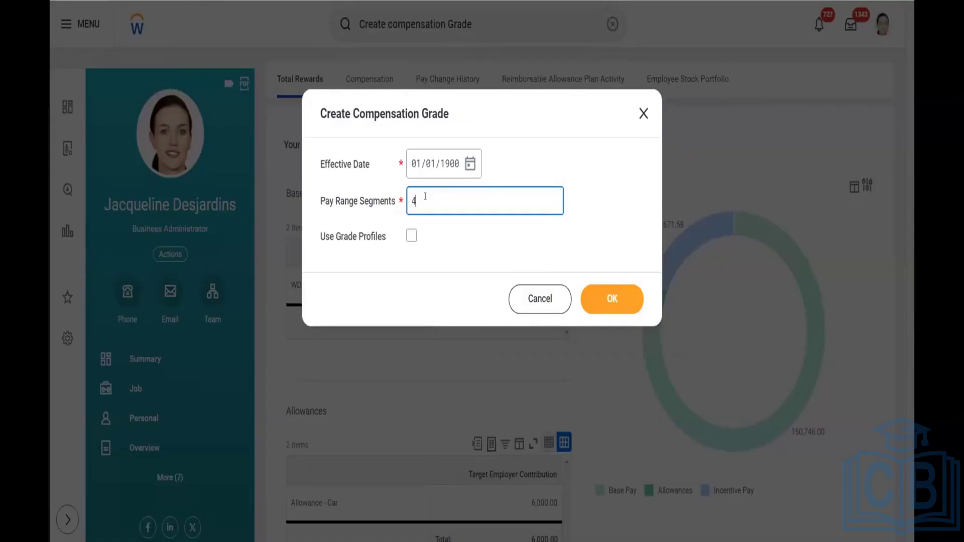
key("BackSpace")
type("3")
key("BackSpace")
type("4")
Enable Use Grade Profiles for the new grade and continue to its detail form
left_click(411, 236)
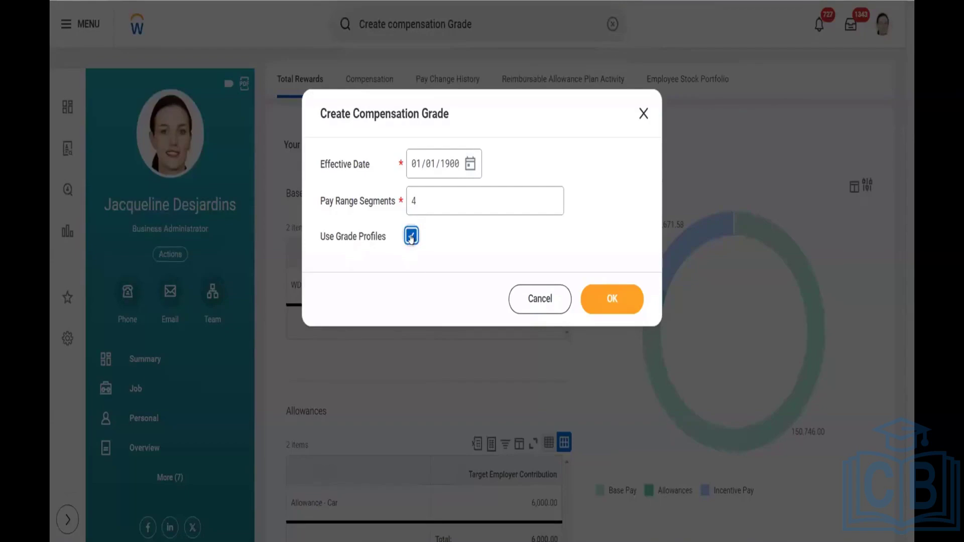
left_click(412, 238)
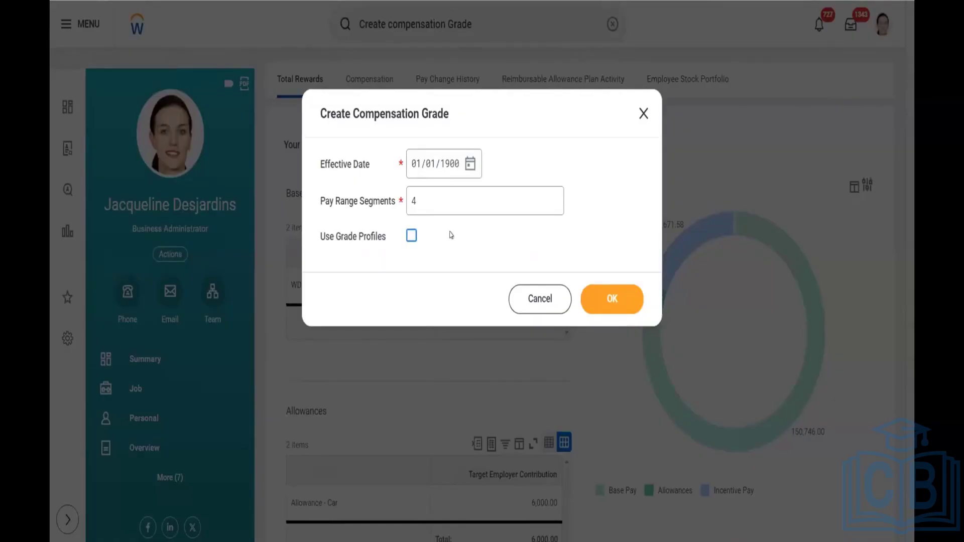
left_click(410, 237)
left_click(613, 297)
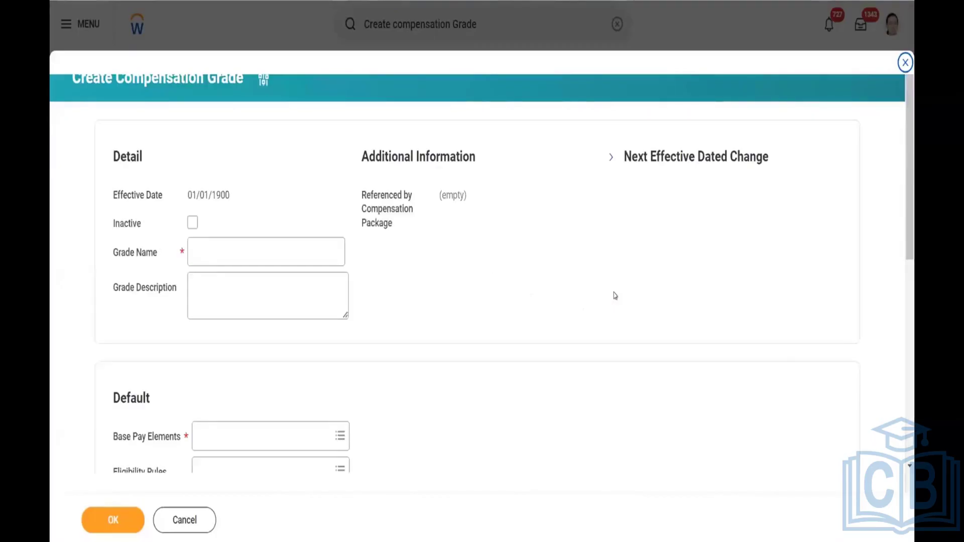
Name the new compensation grade with the first name followed by "Expert", leaving the grade description blank
left_click(209, 249)
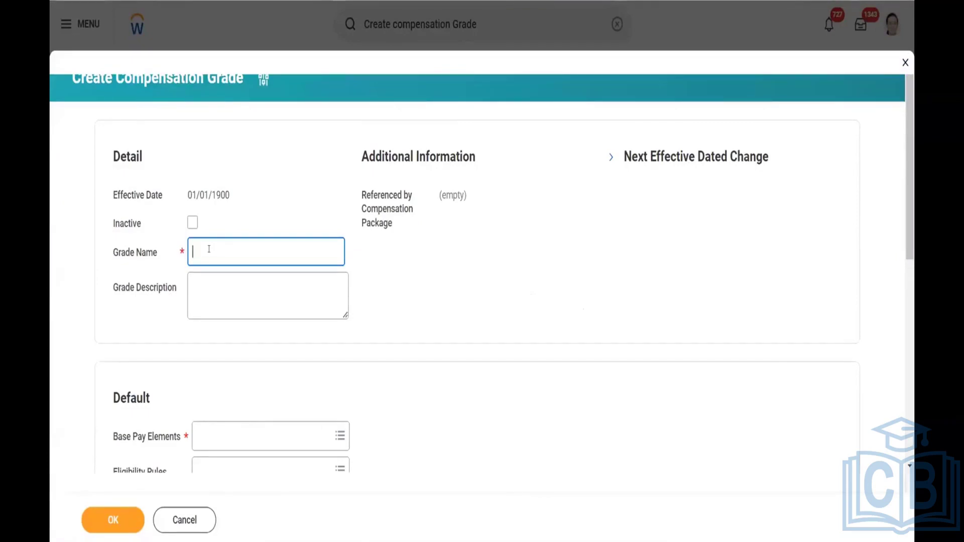
type("Raj")
type(" Pro")
type("fessiona")
key("BackSpace")
key("BackSpace")
key("BackSpace")
key("BackSpace")
key("BackSpace")
key("BackSpace")
key("BackSpace")
key("BackSpace")
key("BackSpace")
key("BackSpace")
key("BackSpace")
key("BackSpace")
type("EXpert")
left_click(214, 251)
key("BackSpace")
type("x")
left_click(241, 281)
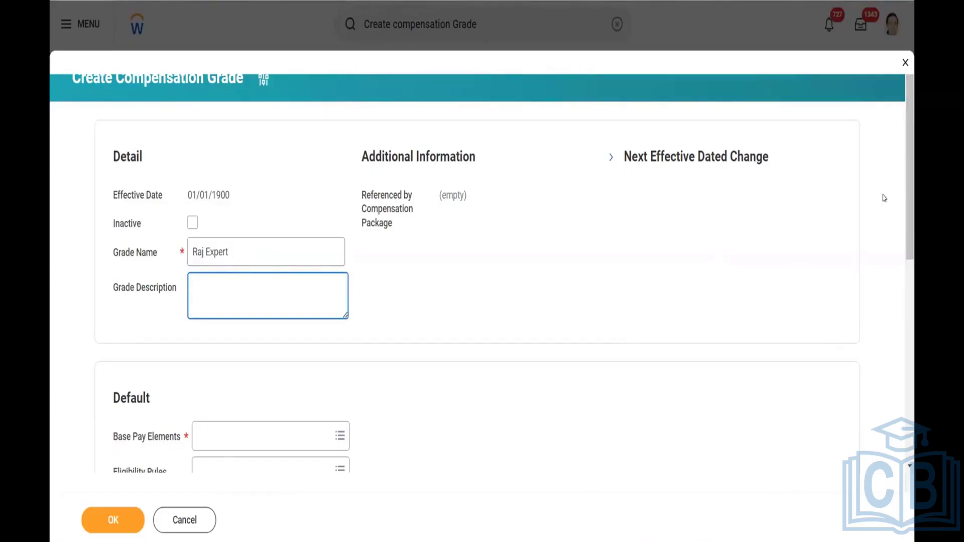
Set the grade's default Base Pay Elements to Base Pay, leaving Eligibility Rules empty
scroll(909, 209, "down", 3)
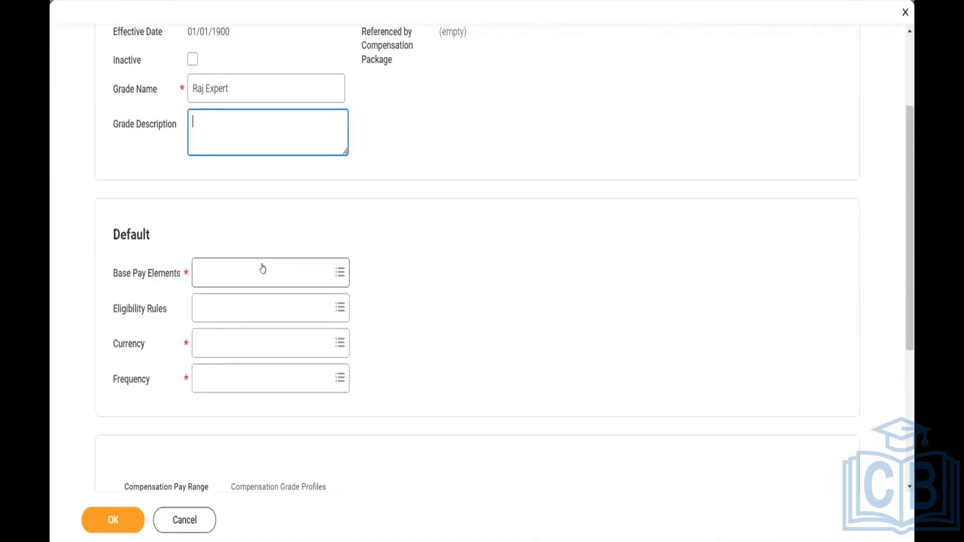
left_click(262, 264)
type("B")
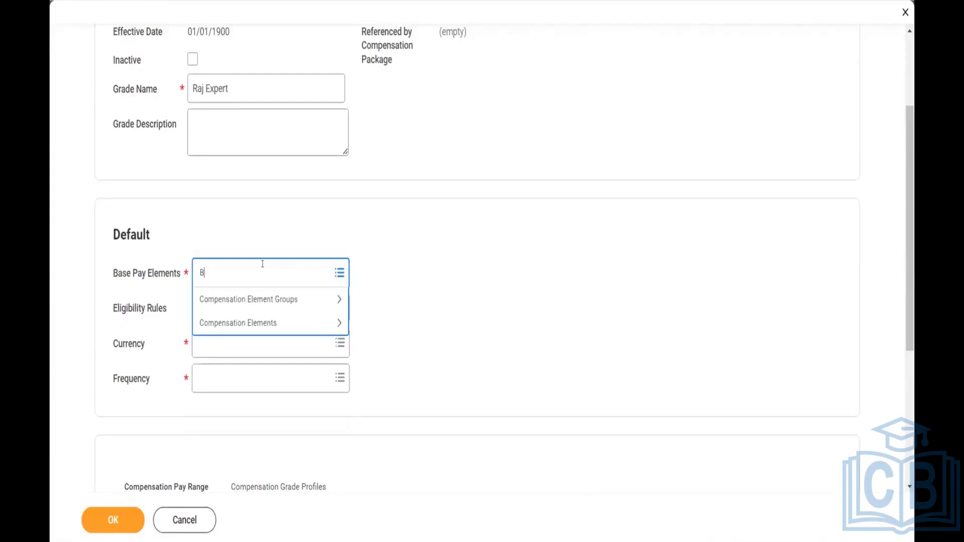
type("Ase pay")
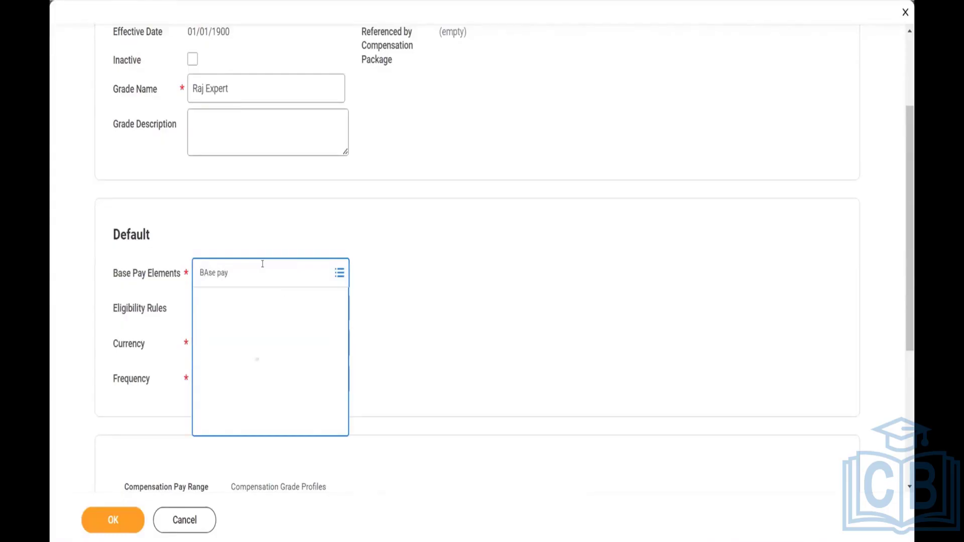
key("Return")
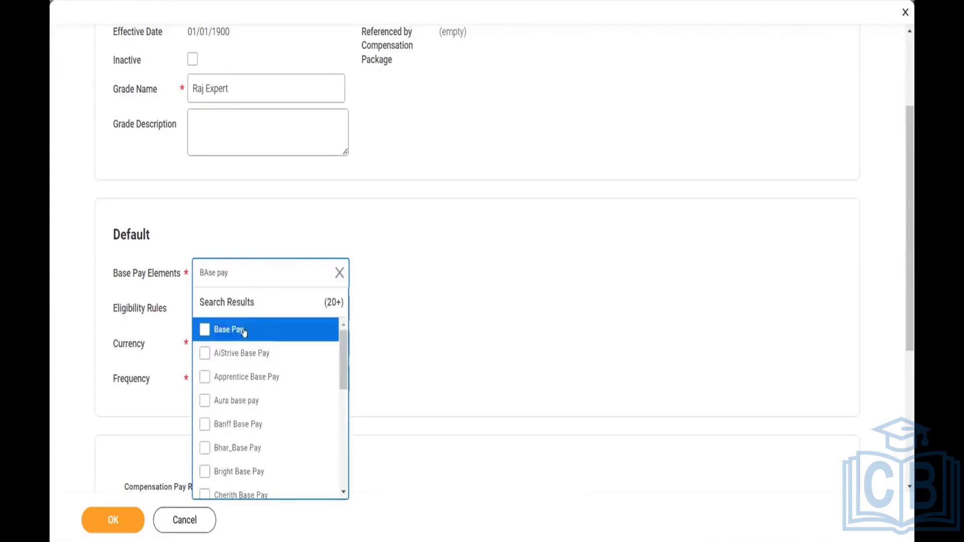
left_click(243, 331)
left_click(445, 287)
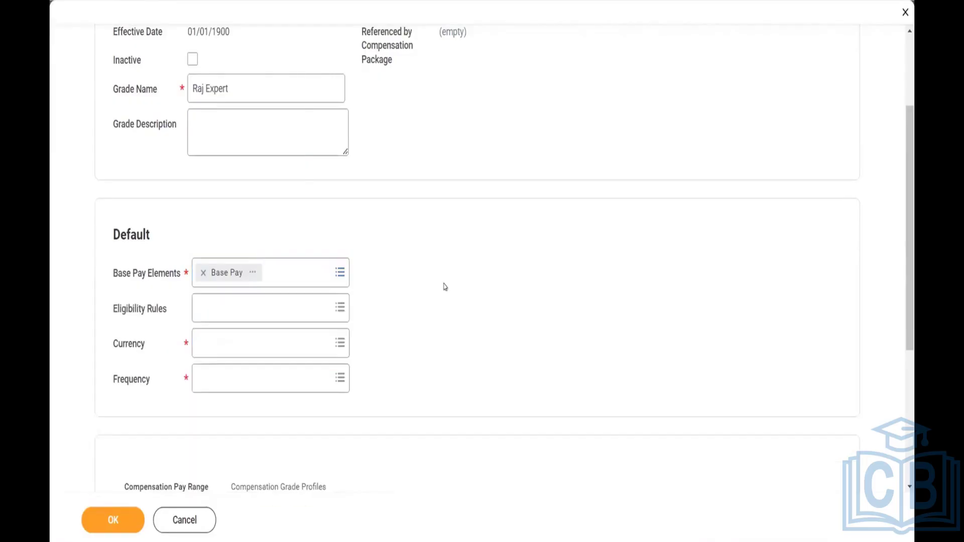
left_click(253, 307)
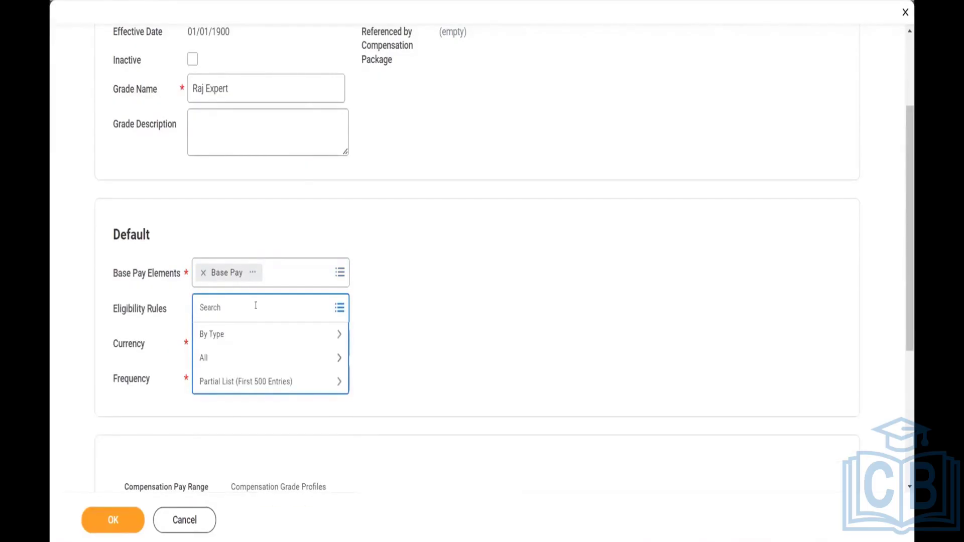
left_click(436, 294)
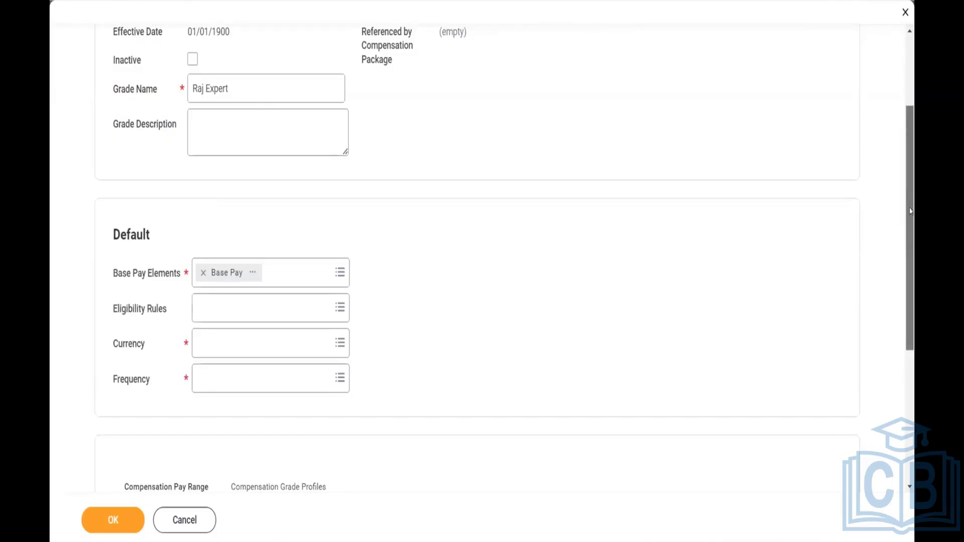
Set the grade's default currency to USD and its frequency to Annual
left_click_drag(910, 211, 911, 181)
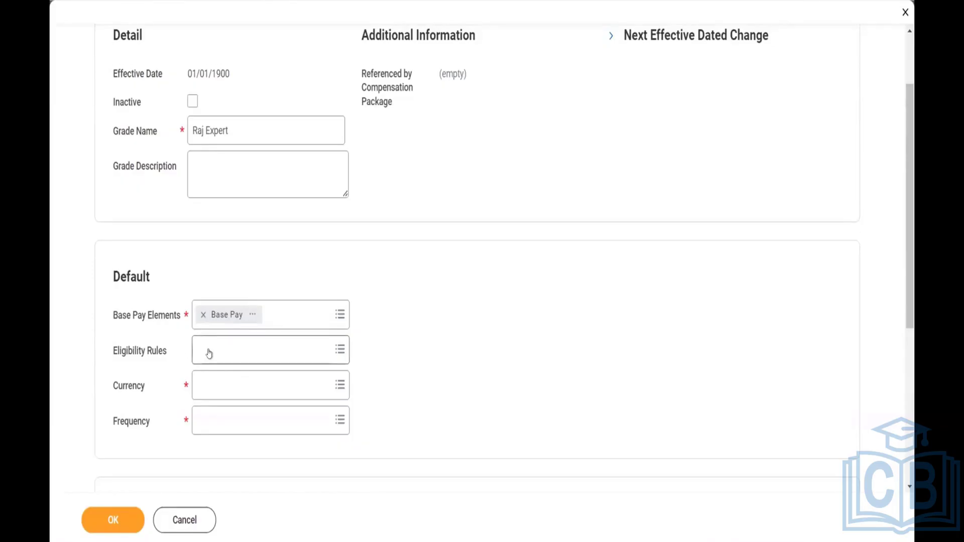
left_click(221, 383)
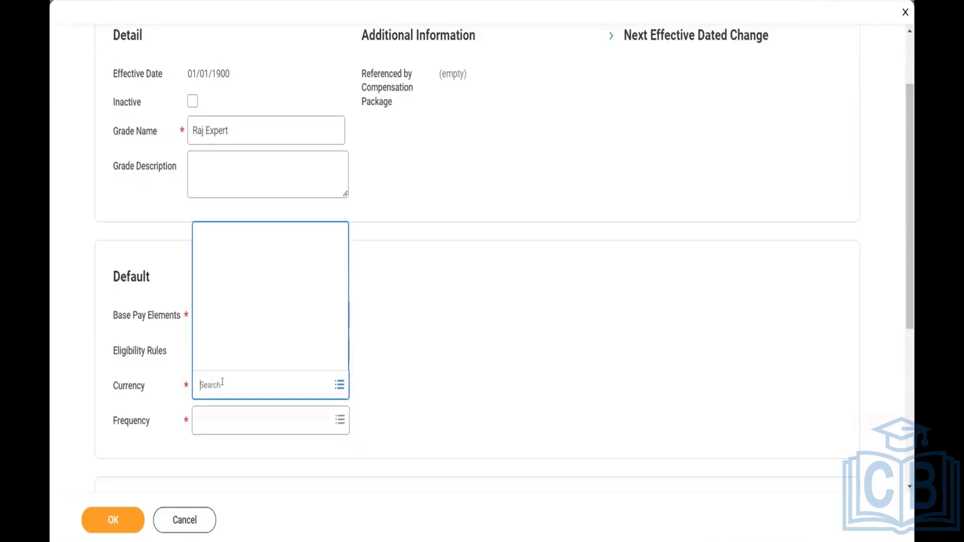
type("USD")
left_click(228, 421)
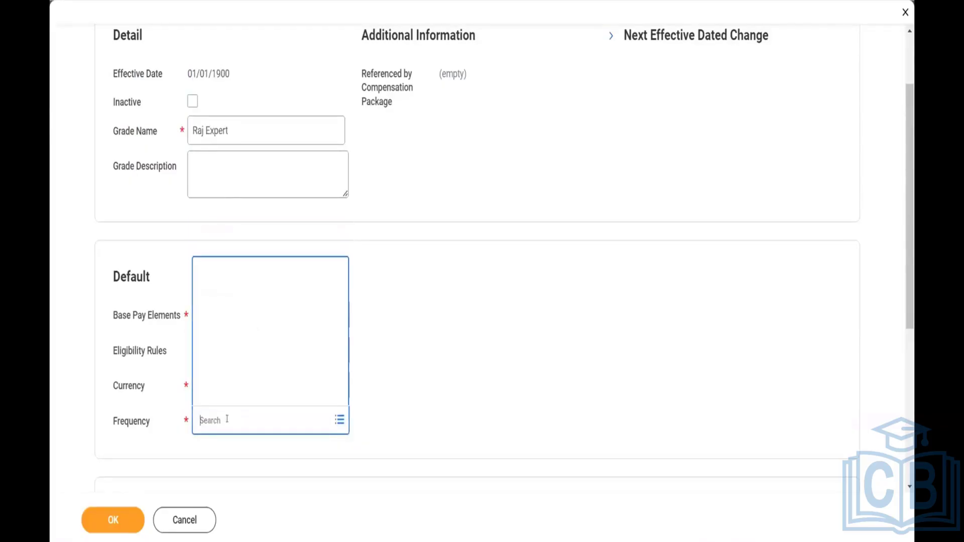
type("Annual")
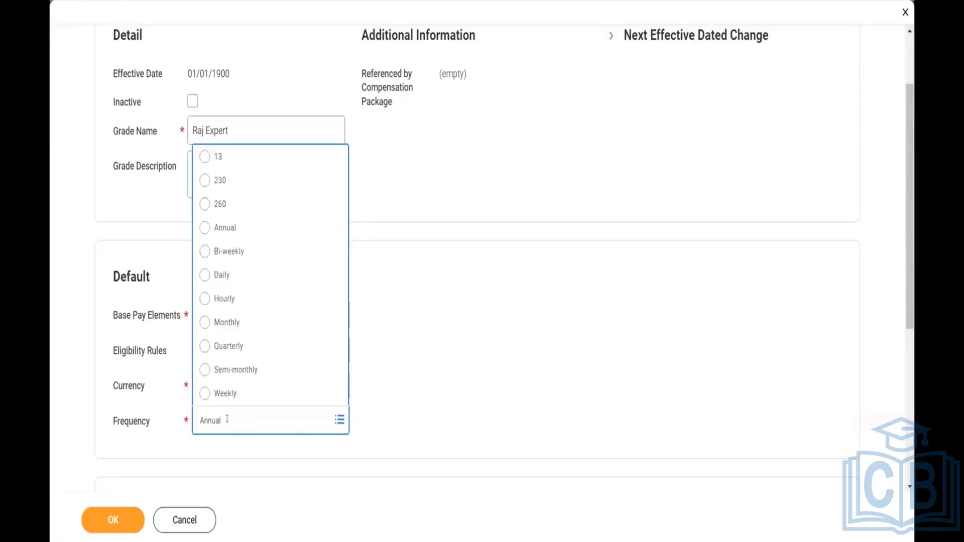
key("Return")
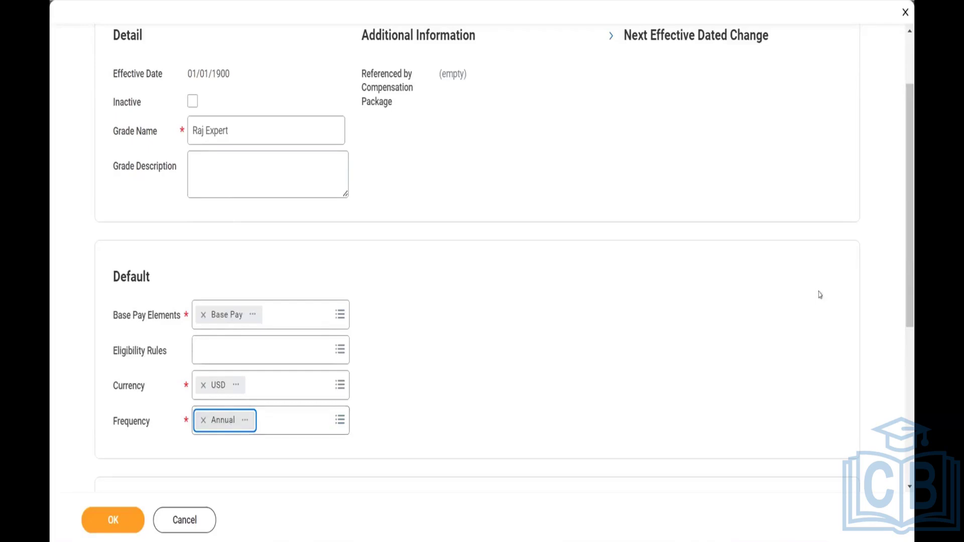
Open the Compensation Grade Profiles section and name the first grade profile "Expert - USA"
left_click_drag(913, 218, 913, 381)
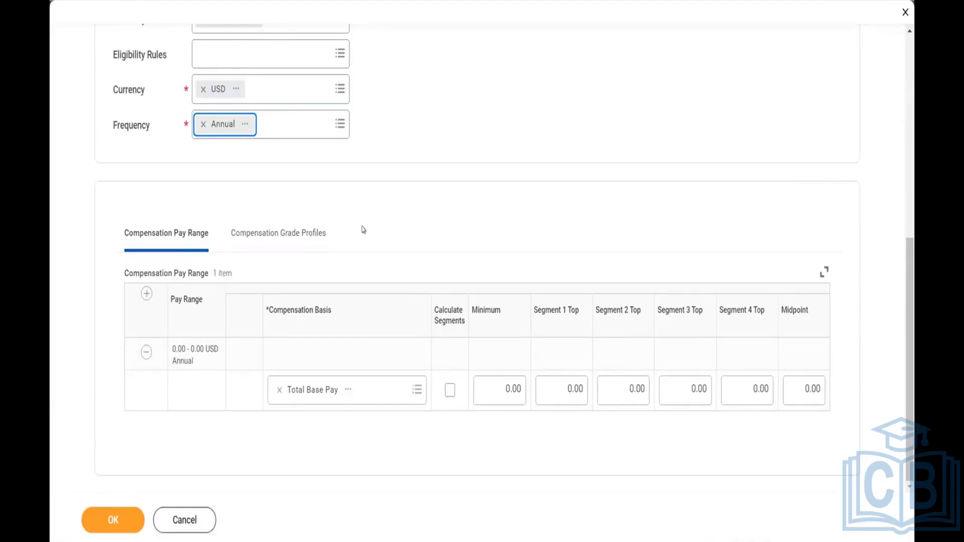
left_click(279, 233)
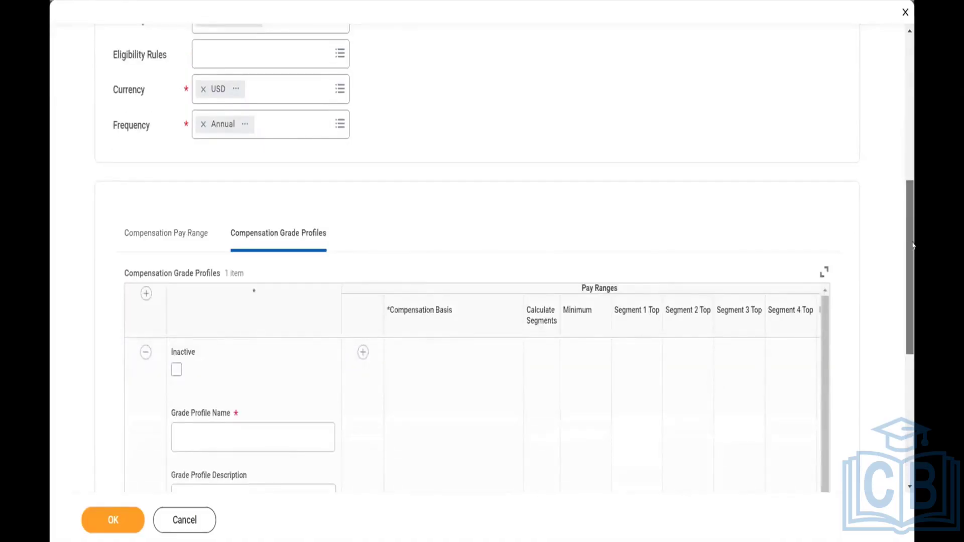
scroll(912, 266, "down", 4)
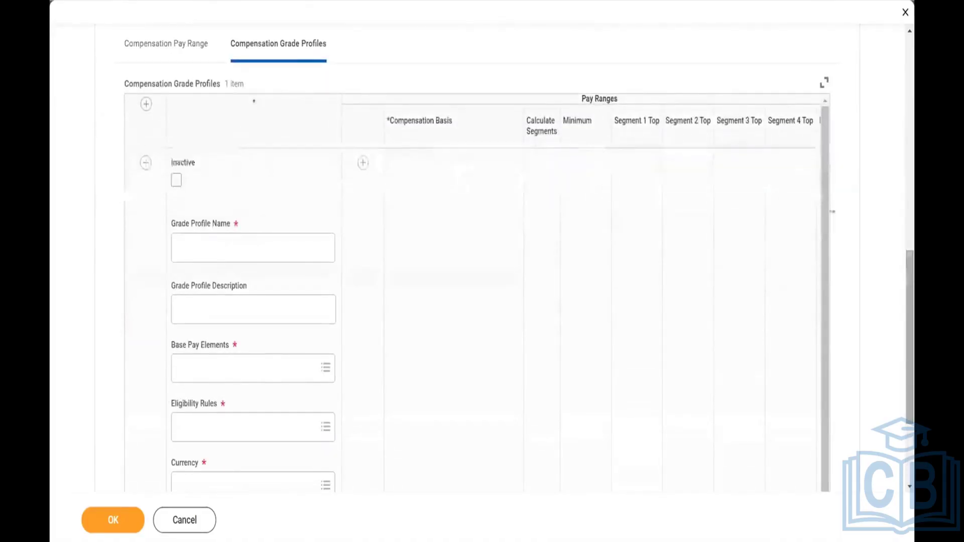
mouse_move(823, 197)
left_mouse_down()
mouse_move(824, 256)
mouse_move(823, 196)
left_mouse_up()
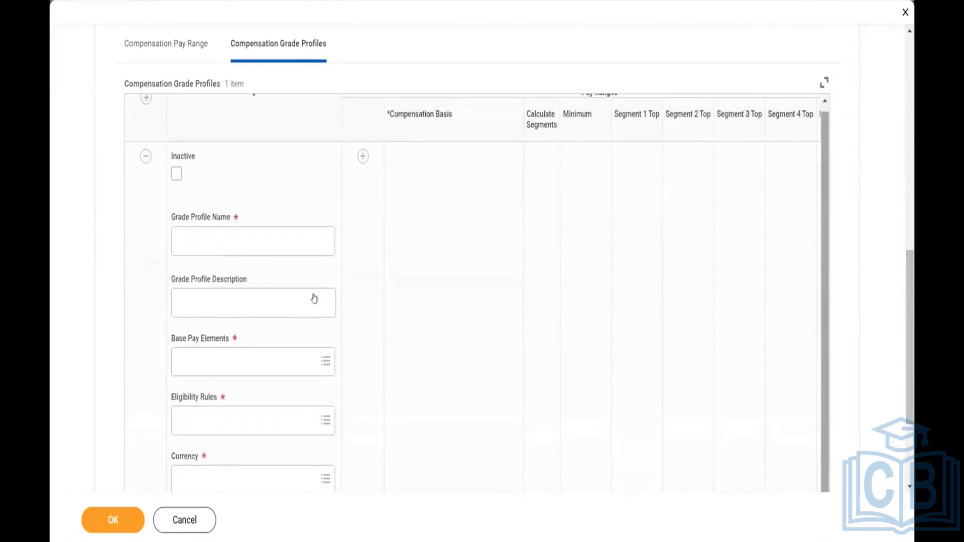
left_click(236, 247)
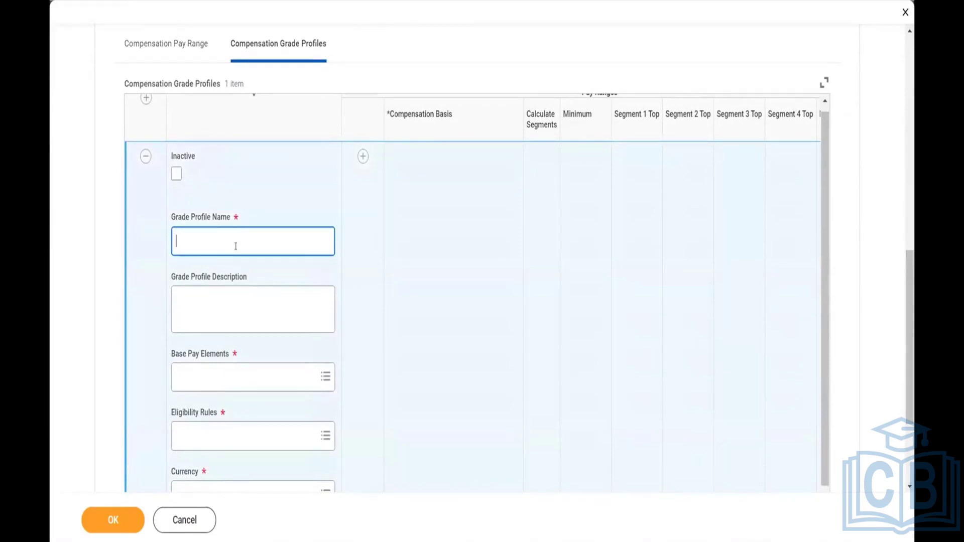
type("EXper")
key("BackSpace")
key("BackSpace")
key("BackSpace")
key("BackSpace")
key("BackSpace")
type("Expert - USA")
Set the Base Pay Elements of the Expert - USA grade profile to Base Pay
left_click(234, 376)
type("BAse pay")
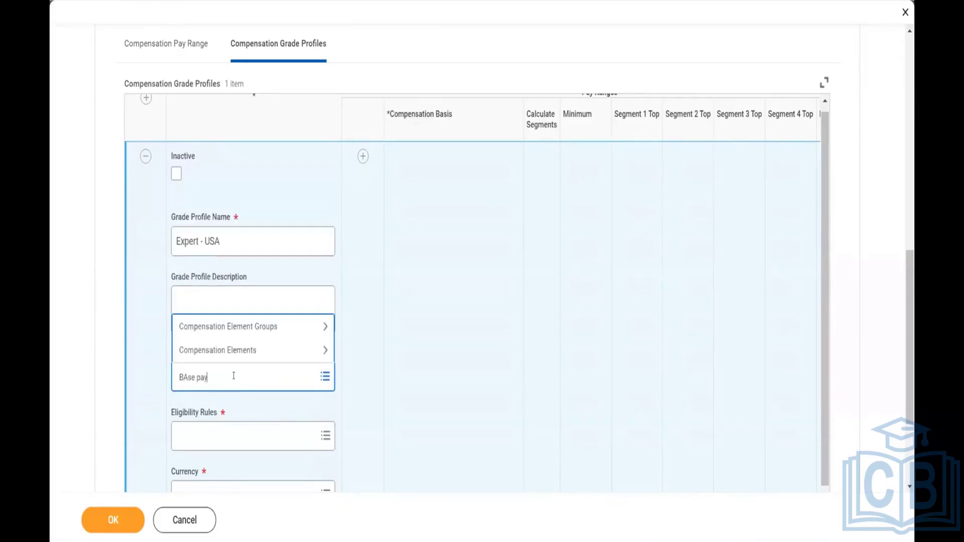
key("Return")
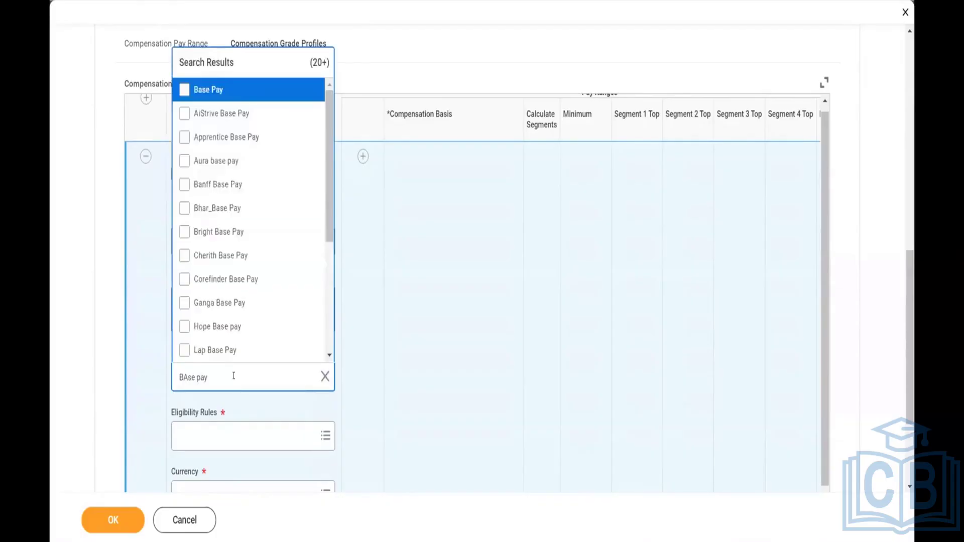
left_click(227, 92)
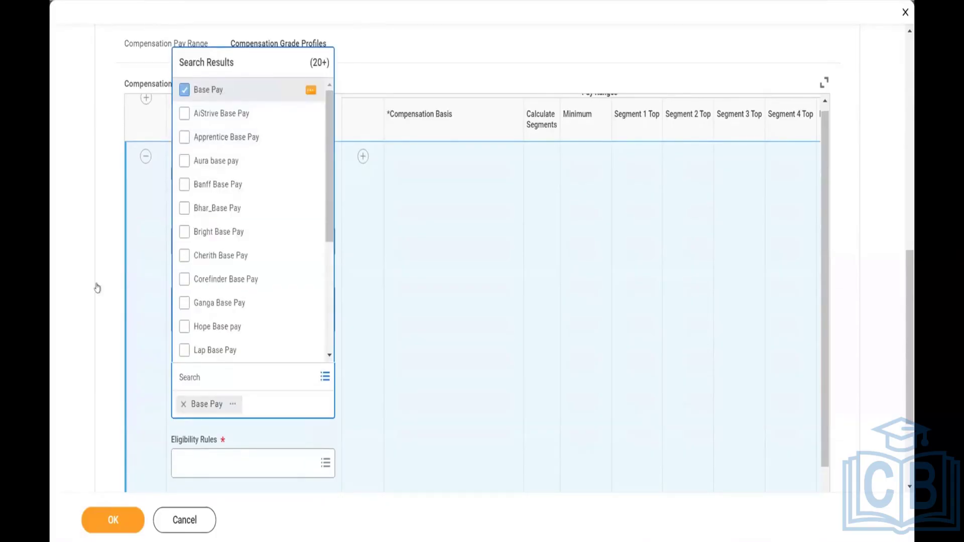
left_click(77, 298)
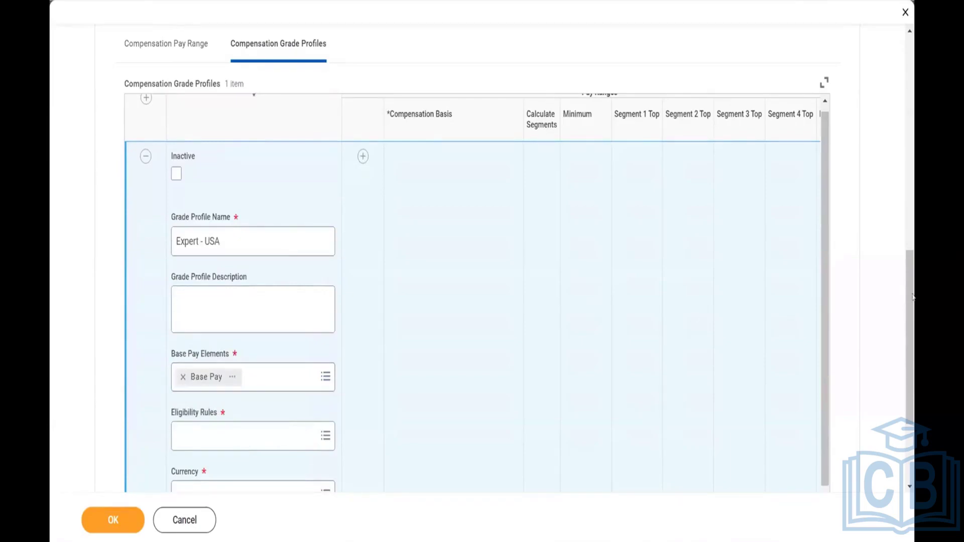
Enter "SME Level in USA" as the description of the Expert - USA grade profile
left_click_drag(911, 297, 912, 333)
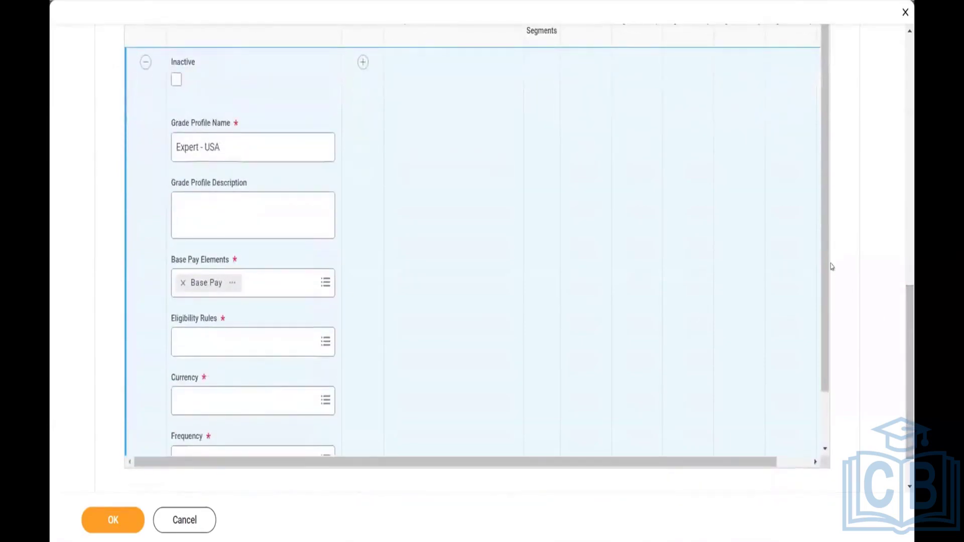
scroll(806, 263, "down", 1)
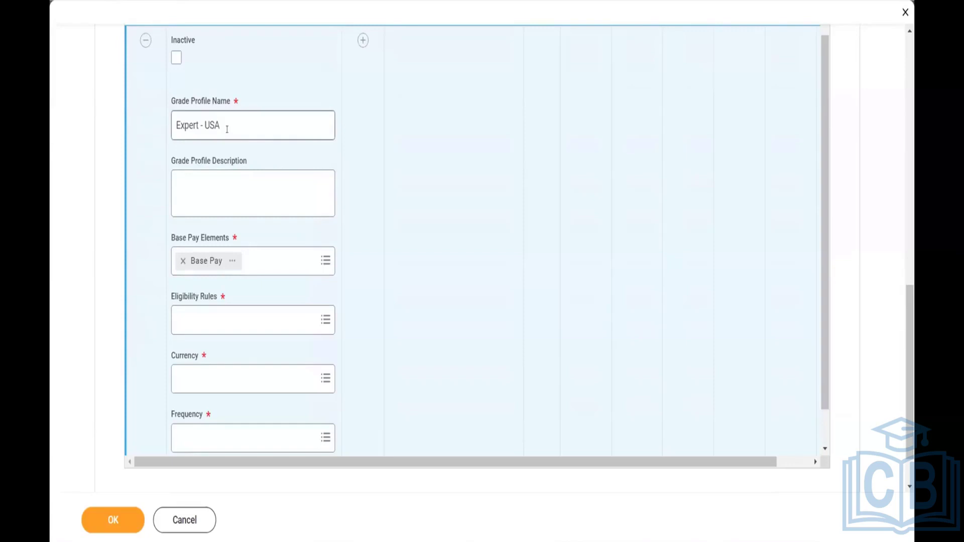
left_click_drag(226, 129, 170, 124)
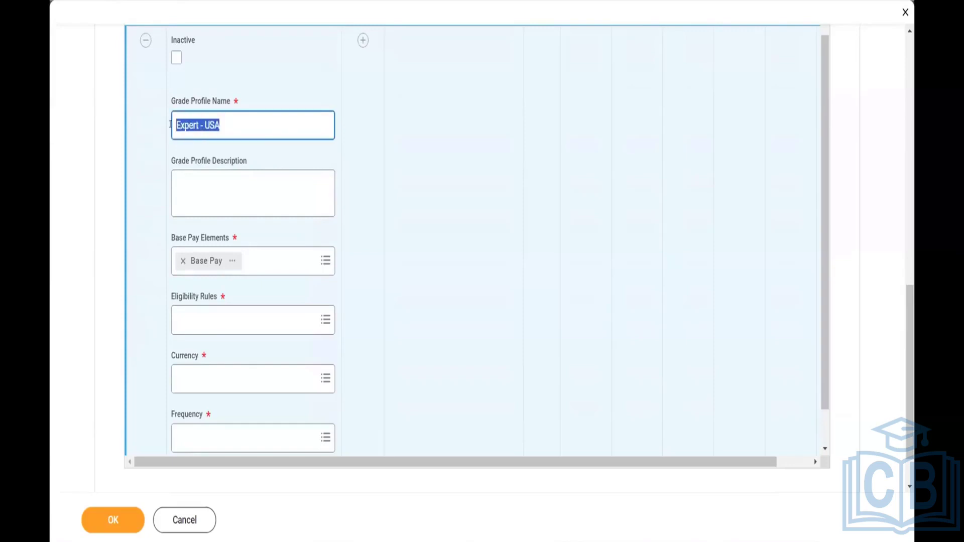
left_click(198, 188)
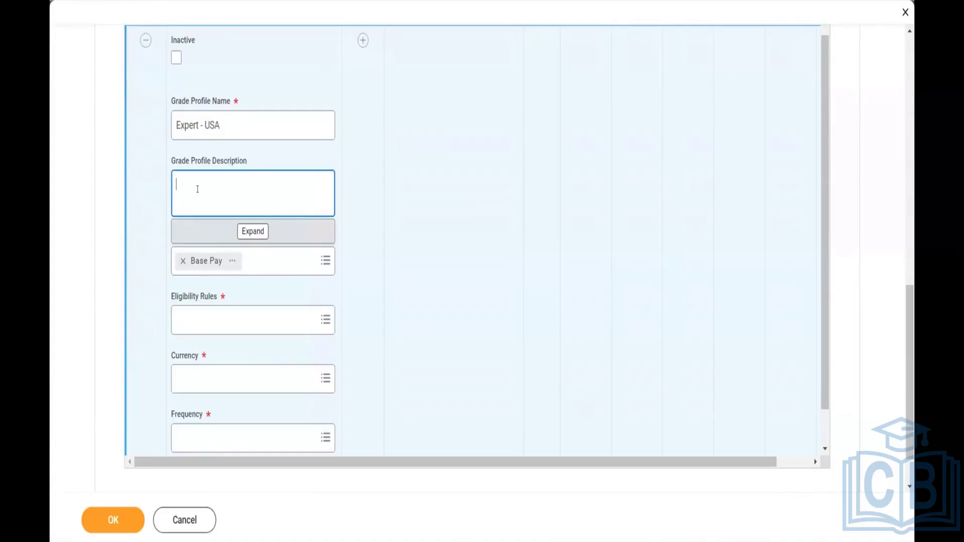
type("SME Level in USA")
left_click(113, 241)
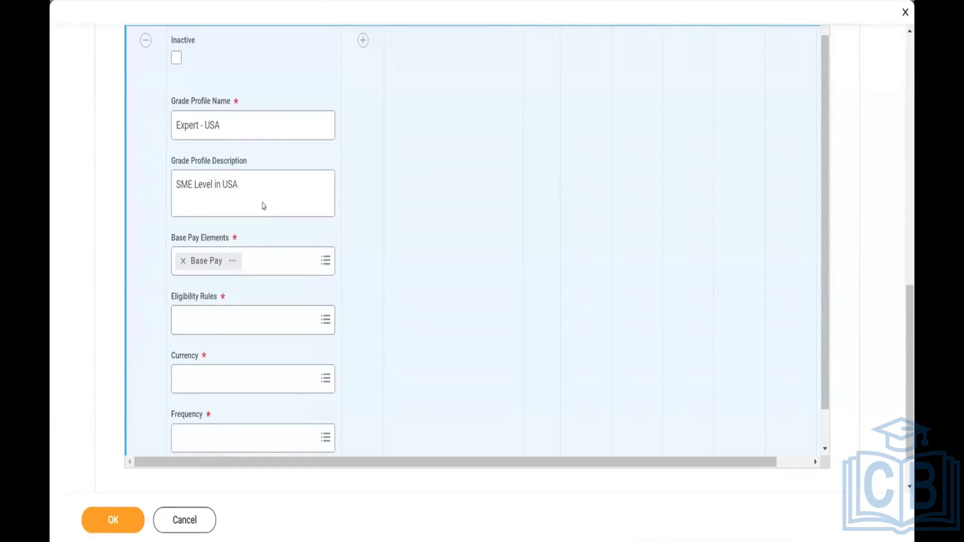
double_click(198, 122)
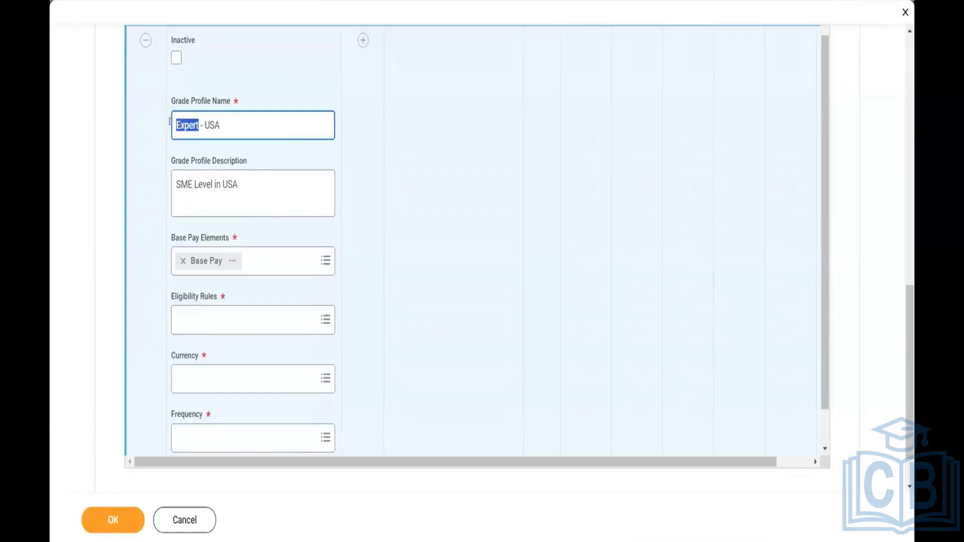
double_click(225, 125)
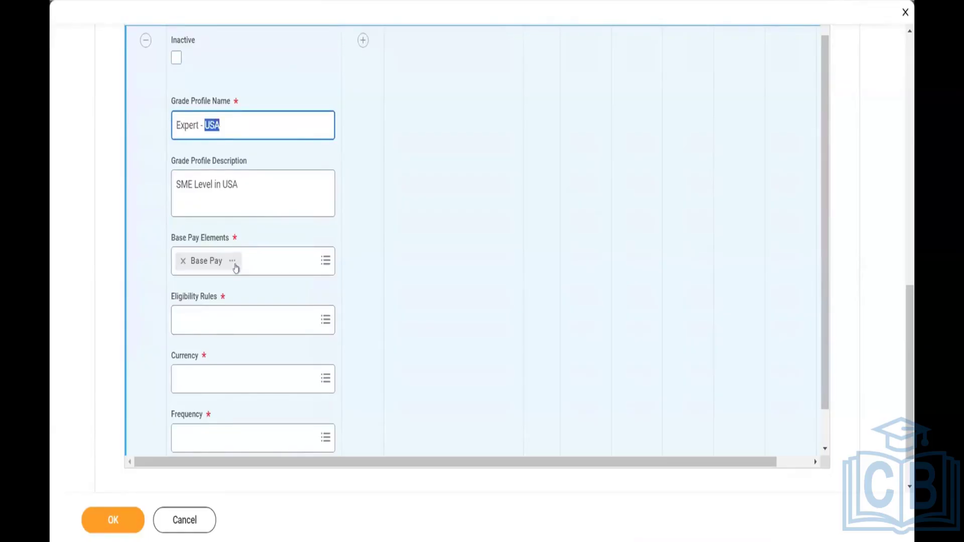
left_click(223, 121)
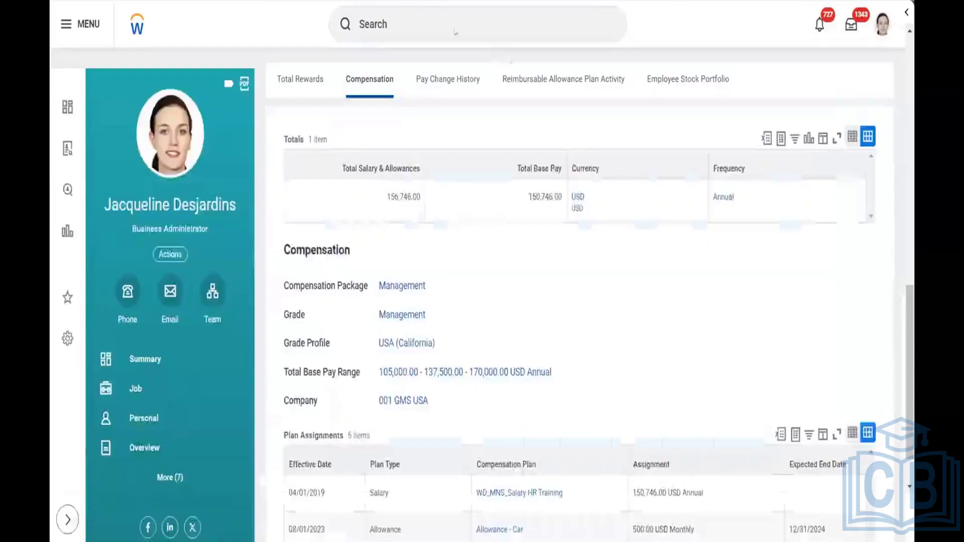
In the worker profile's browser tab, search for "Create Eligibility rule" and open the Create Compensation Eligibility Rule task
left_click(420, 19)
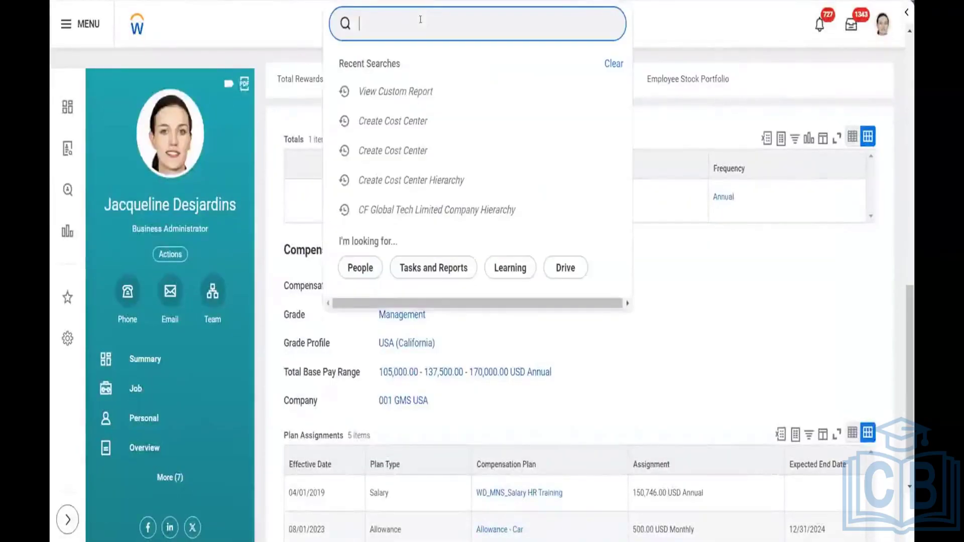
type("CReate E")
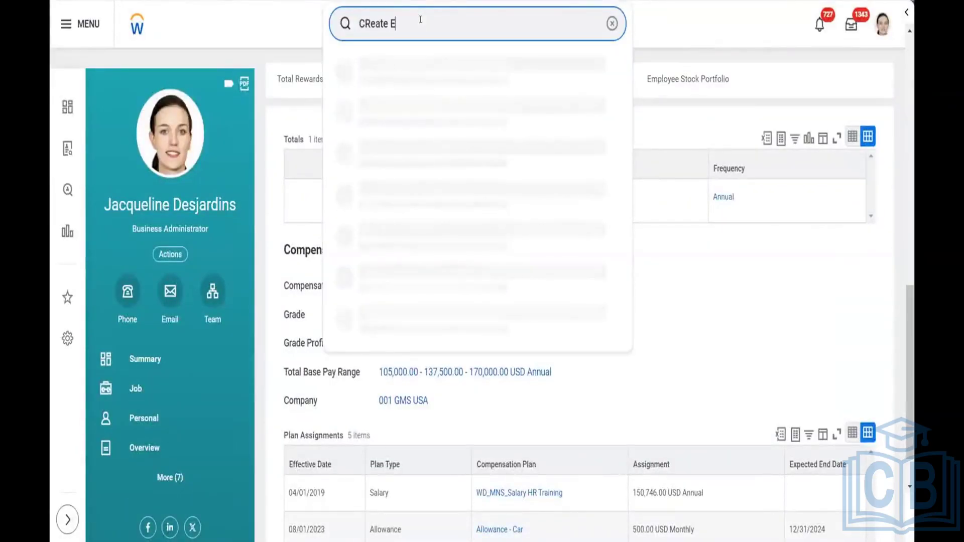
type("ligibility rule")
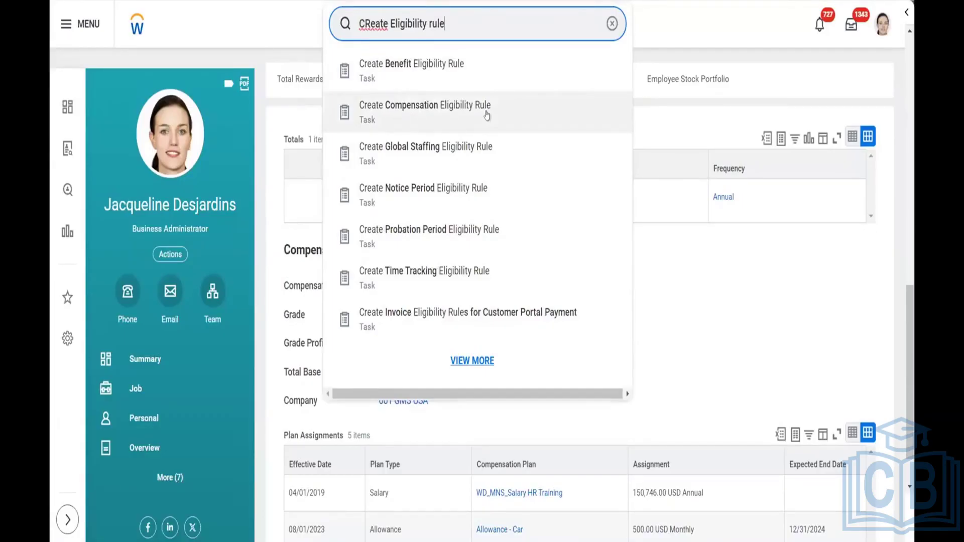
left_click(424, 113)
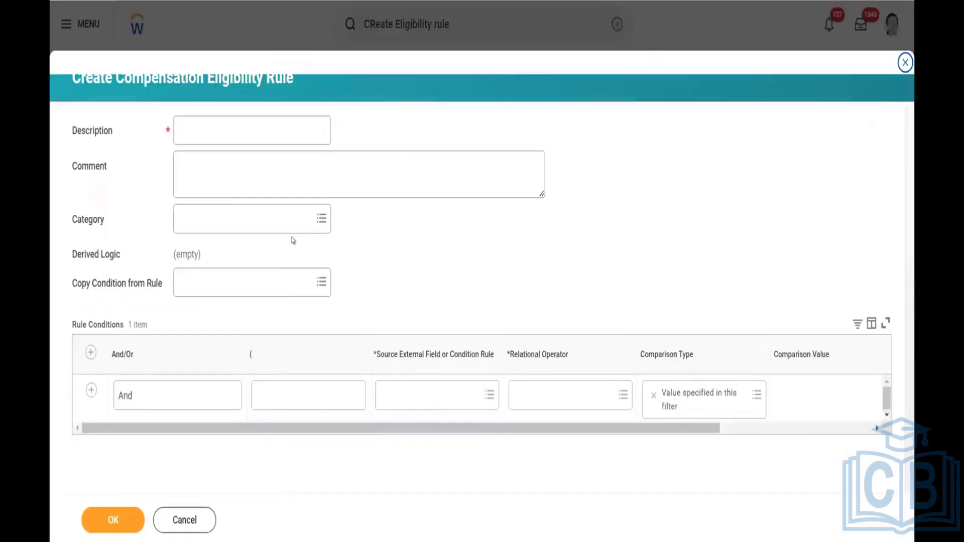
Describe the eligibility rule with the creator's first name followed by "EXpert for USA" and search the condition's source fields for "country"
left_click(226, 139)
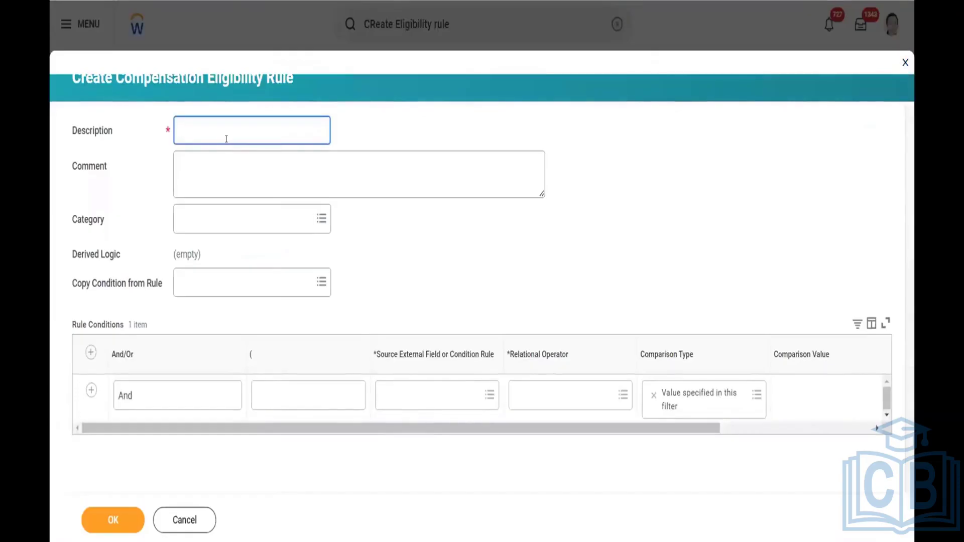
type("Raj EXpert for USA")
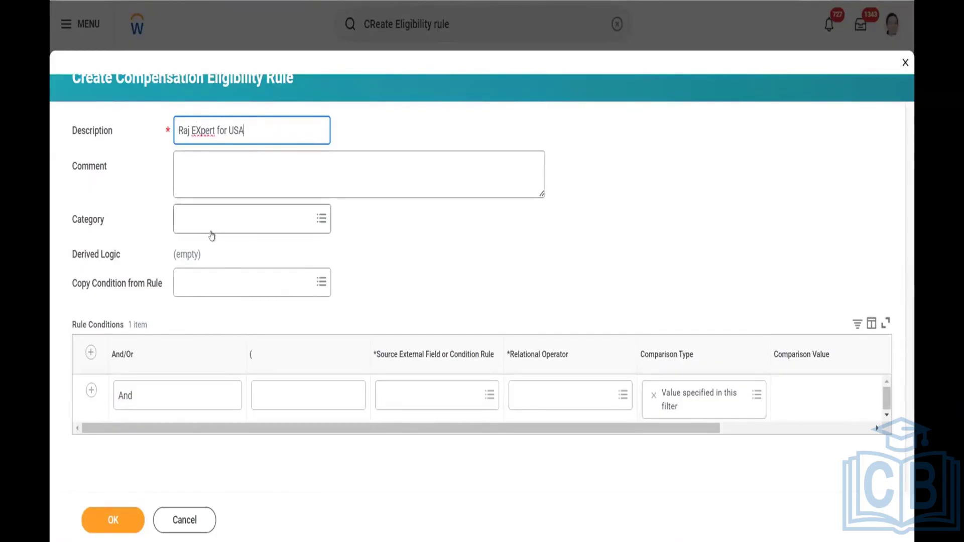
left_click(396, 399)
type("c")
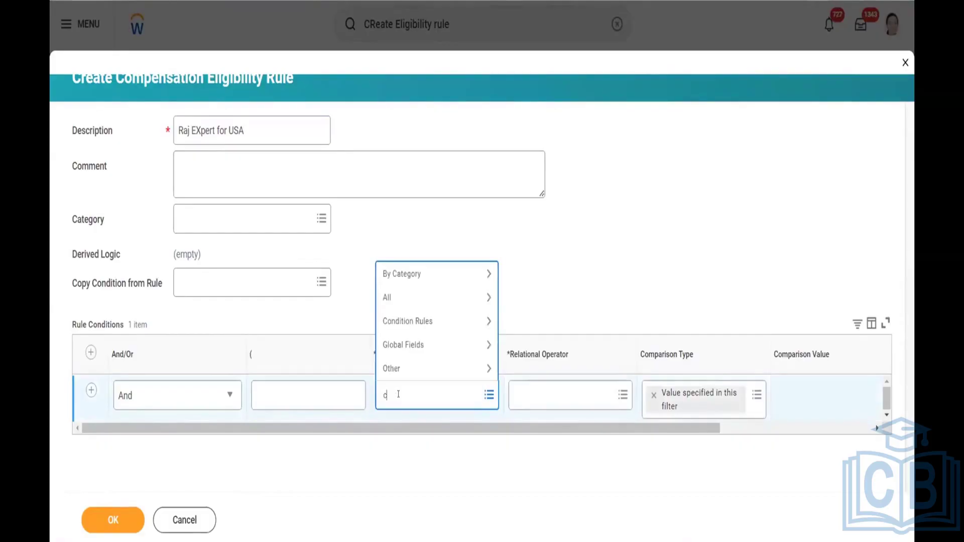
type("ountry")
key("Return")
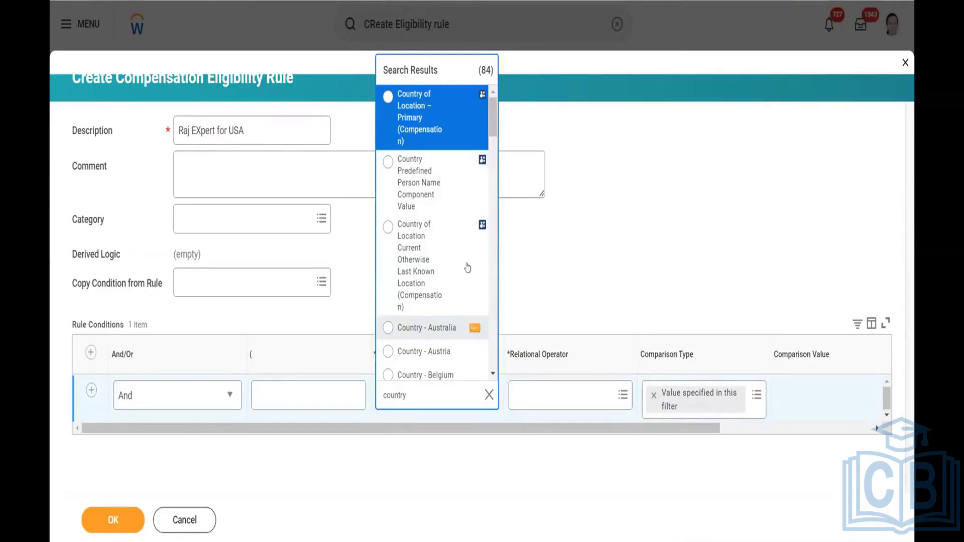
Examine the details of the Country of Location – Primary (Compensation) field and the Country - Australia rule among the search results
left_click(460, 97)
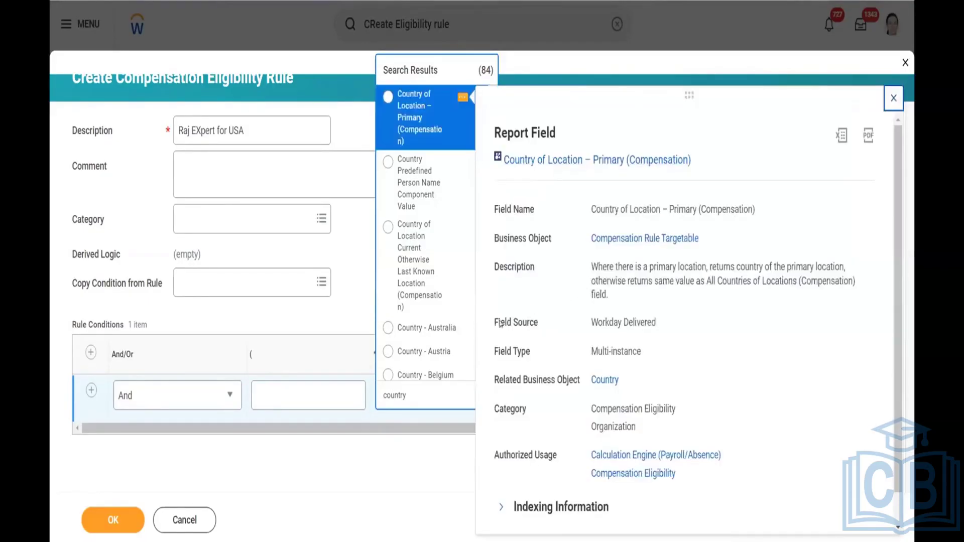
mouse_move(607, 328)
left_mouse_down()
mouse_move(656, 324)
mouse_move(604, 324)
left_mouse_up()
left_click(657, 324)
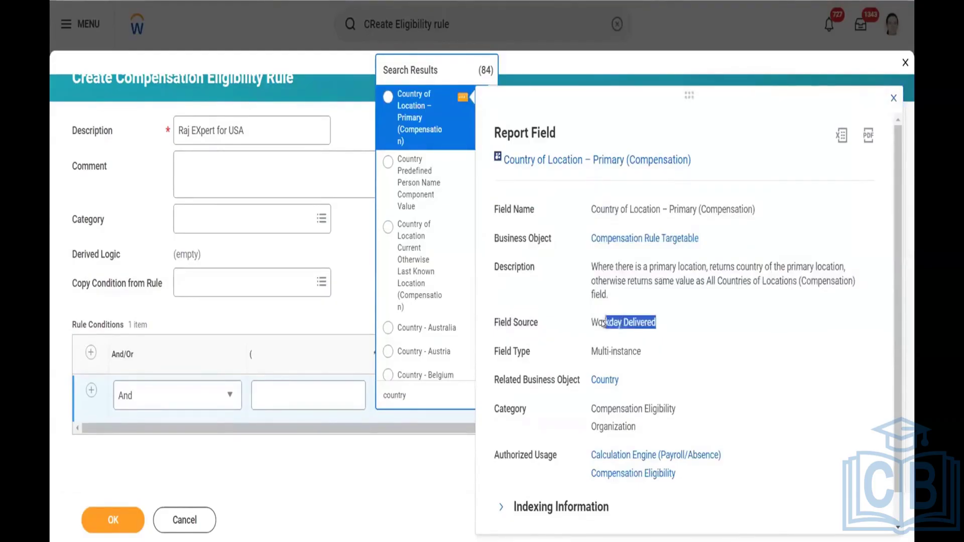
left_click(604, 302)
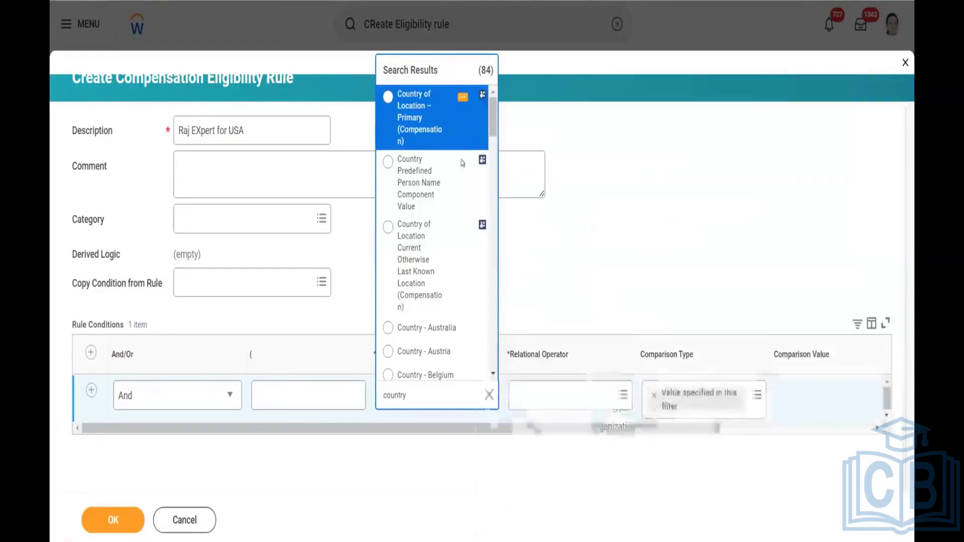
left_click(473, 328)
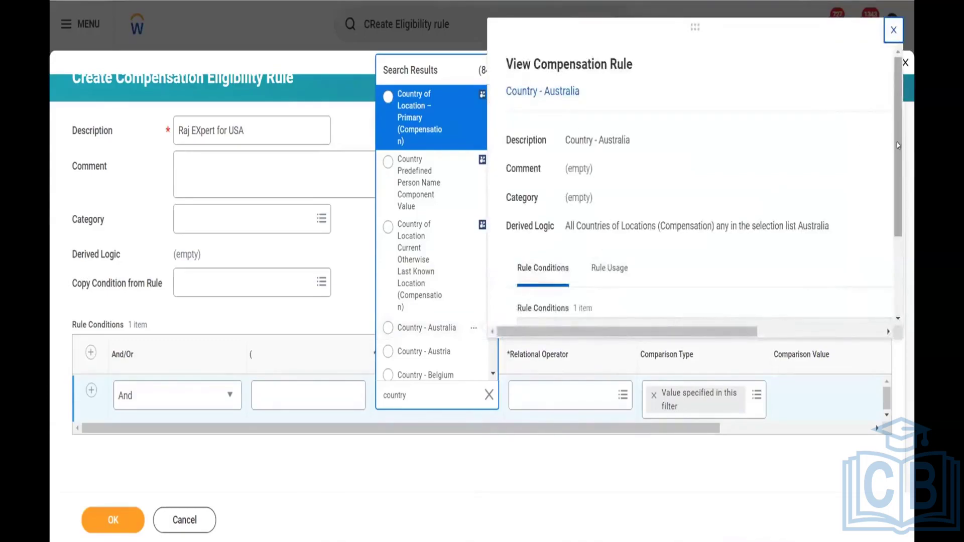
mouse_move(897, 169)
left_mouse_down()
mouse_move(897, 246)
mouse_move(898, 155)
left_mouse_up()
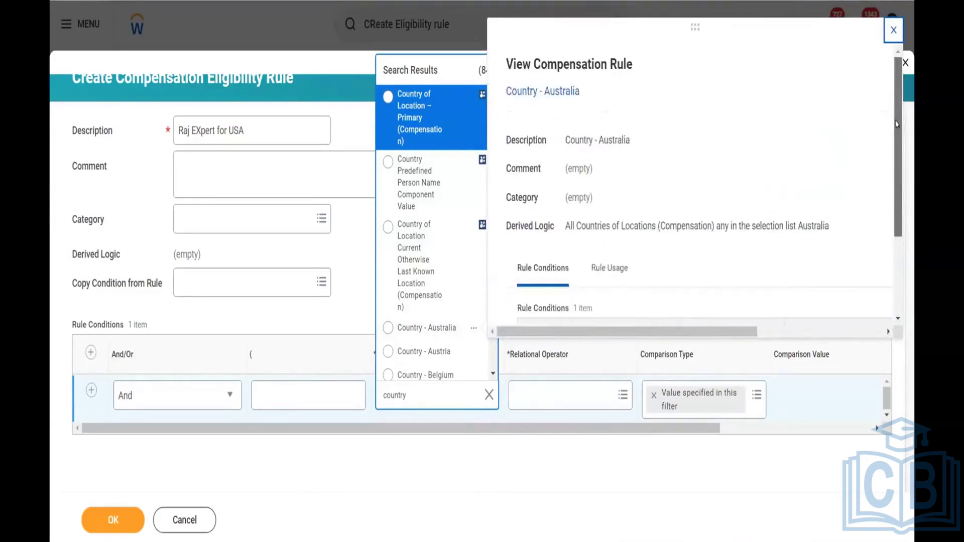
left_click(441, 64)
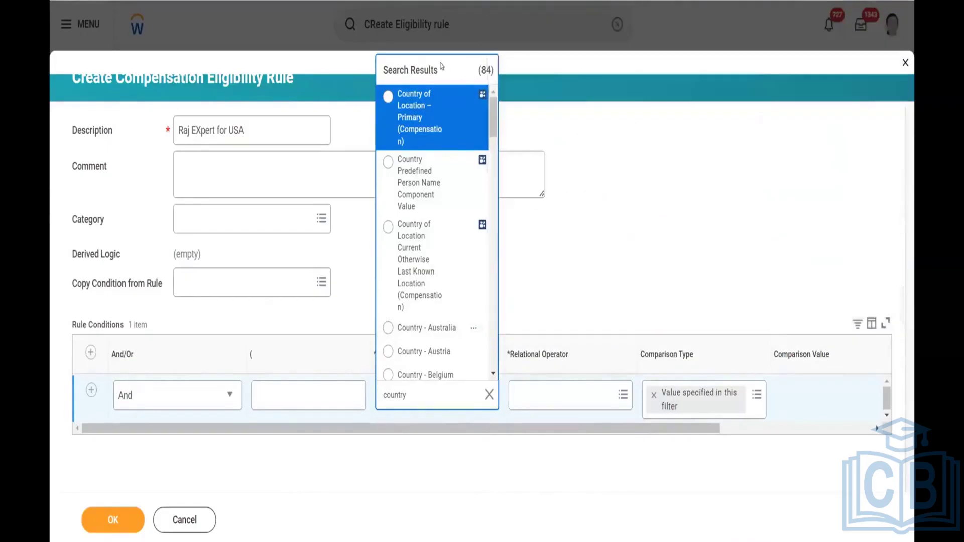
left_click(461, 98)
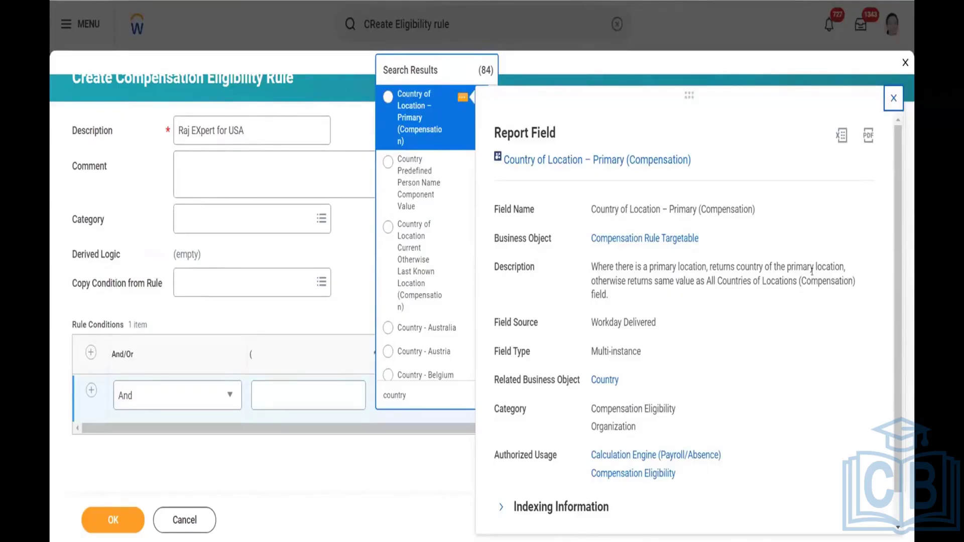
Set the rule condition's source field to Country of Location – Primary (Compensation) with the relational operator "any in the selection list"
left_click(439, 132)
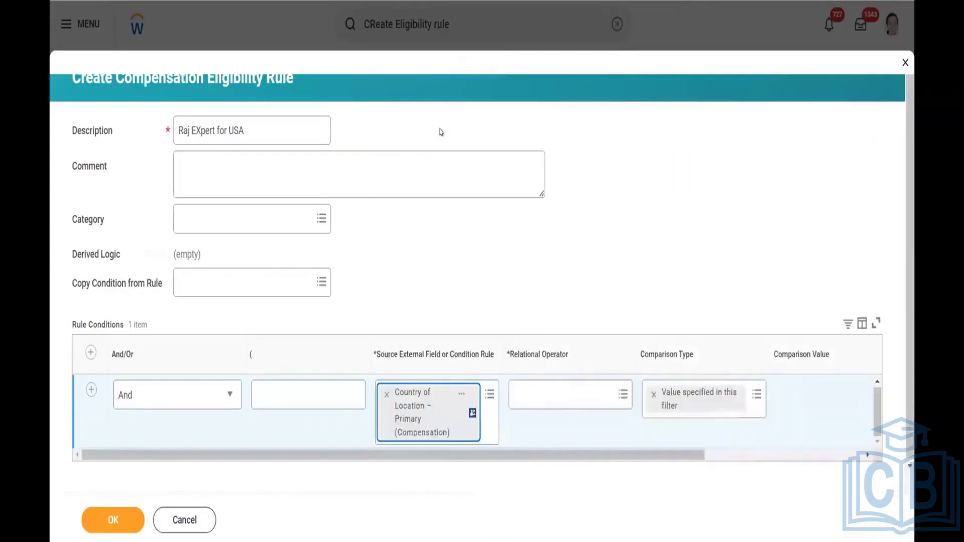
left_click(560, 394)
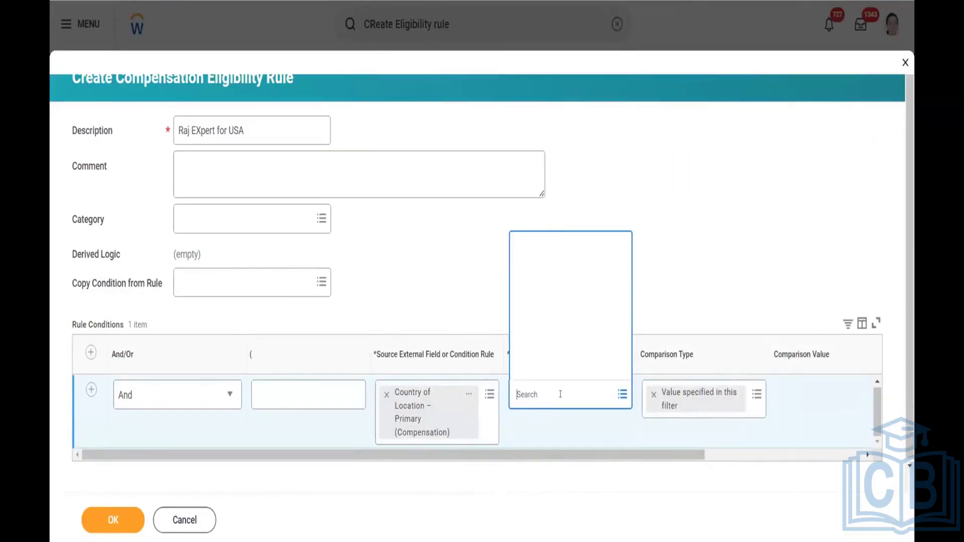
left_click(562, 344)
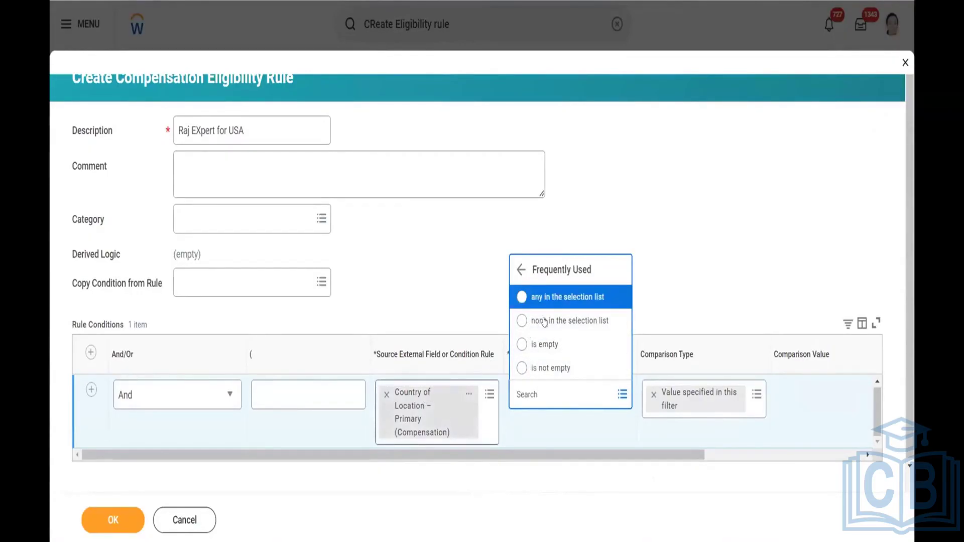
left_click(559, 298)
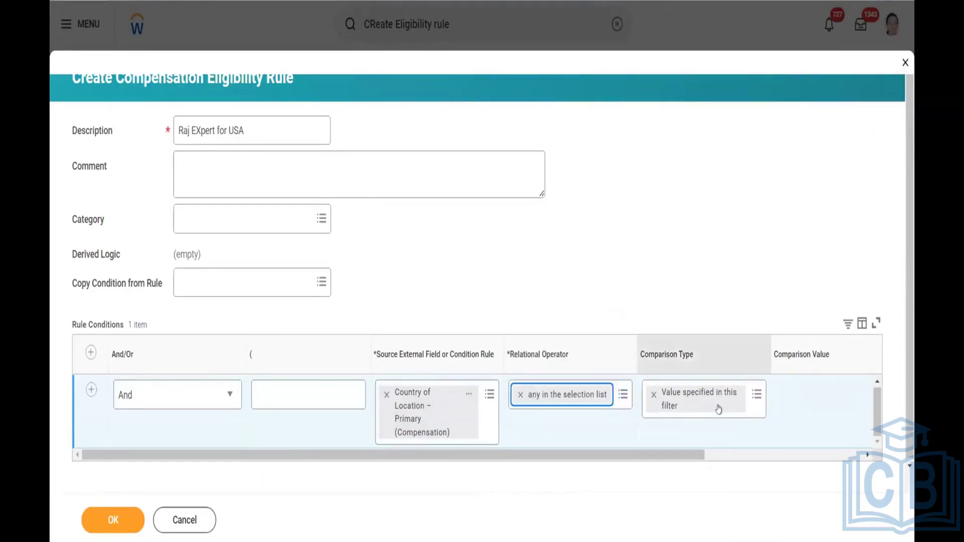
Set the condition's comparison value to United States of America and submit the eligibility rule
left_click(797, 389)
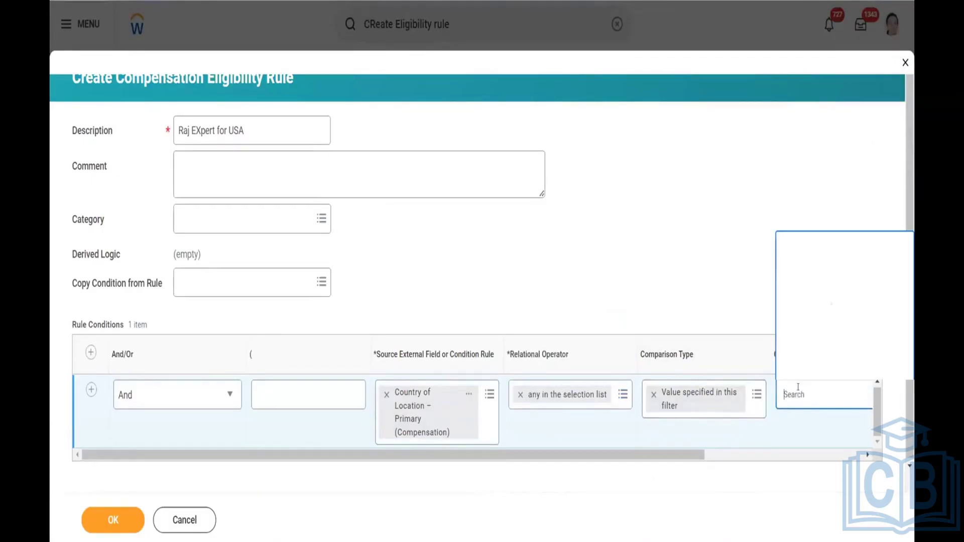
type("unite")
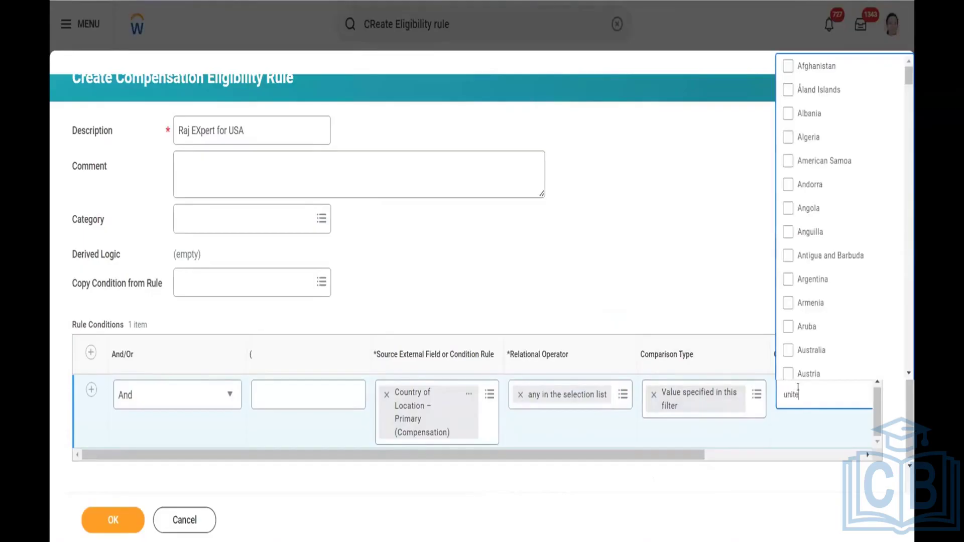
type("d states")
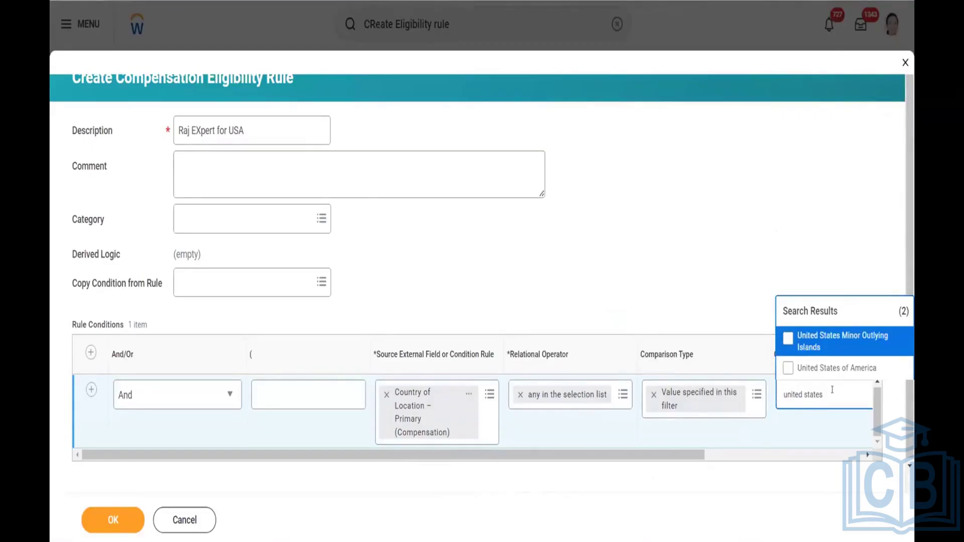
left_click(788, 368)
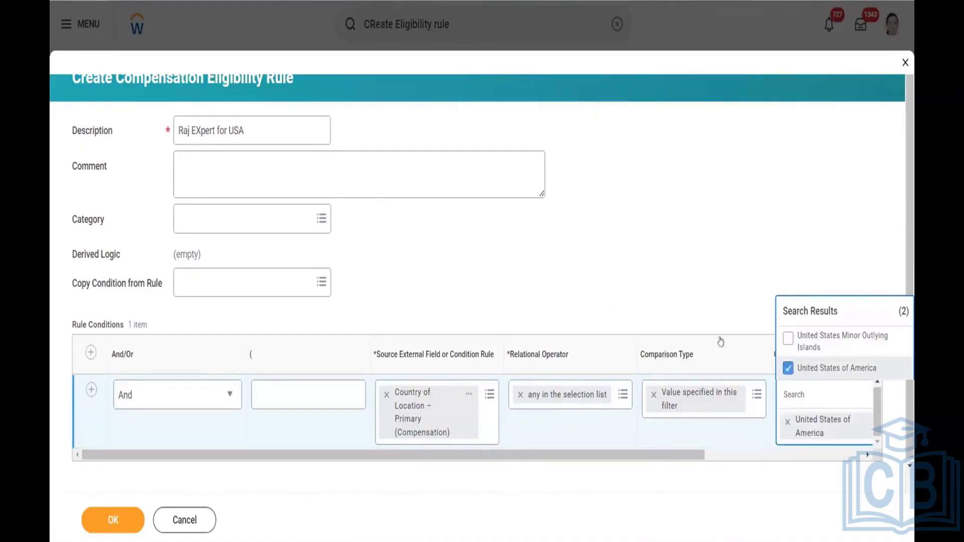
left_click(644, 275)
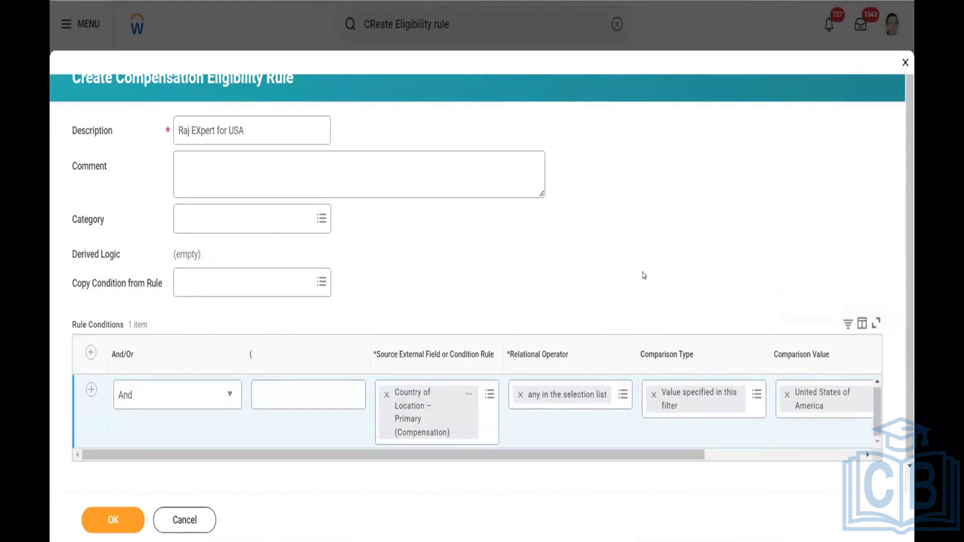
left_click(127, 515)
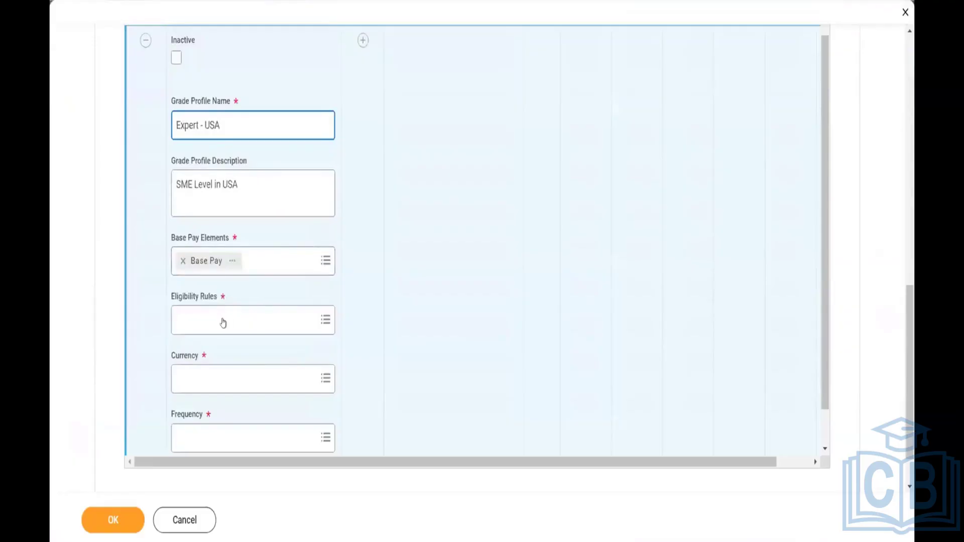
In the compensation grade form, assign the new "EXpert for USA" eligibility rule to the Expert - USA grade profile
left_click(222, 321)
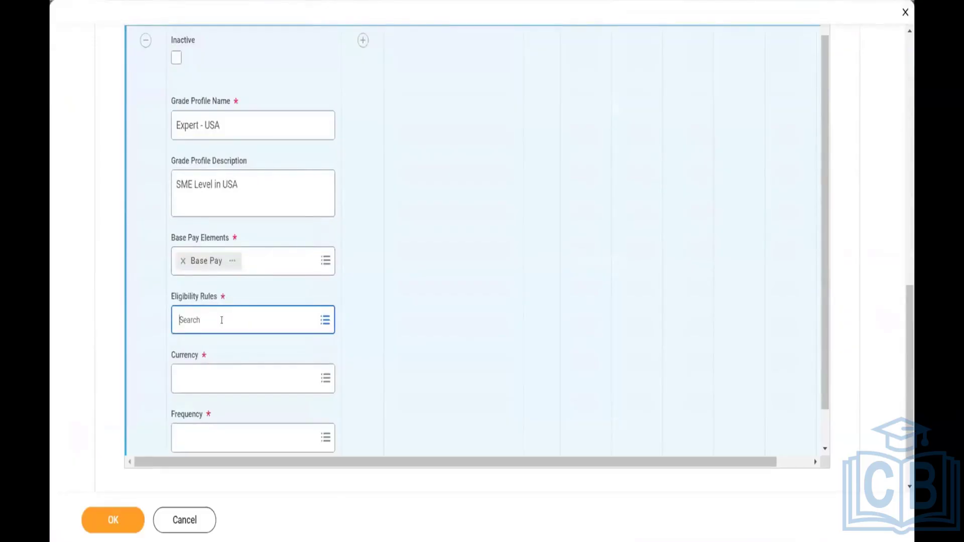
type("Raj")
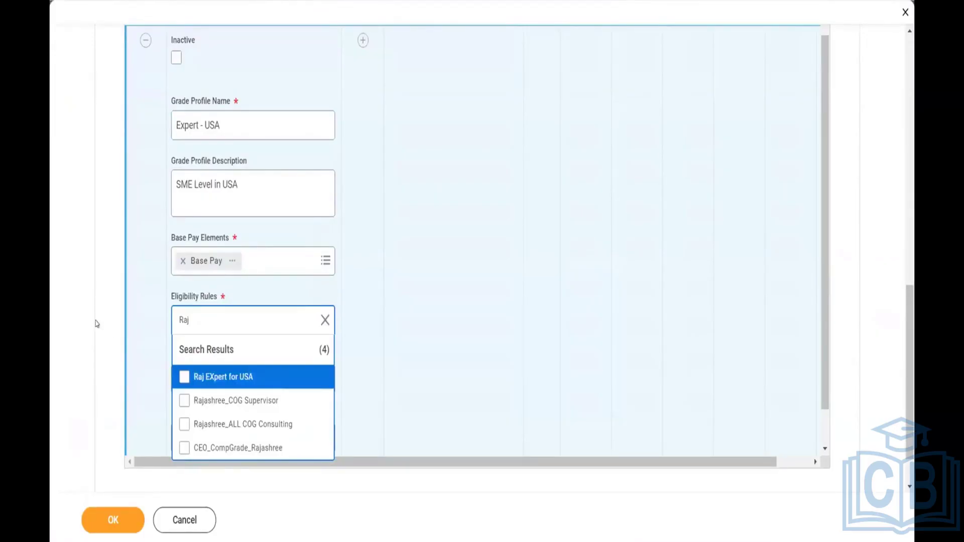
left_click(185, 377)
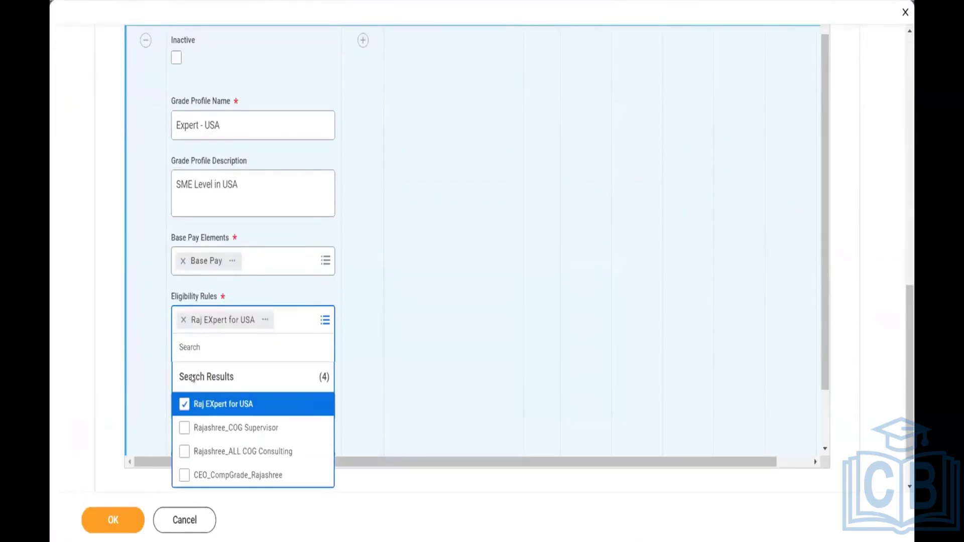
left_click(99, 325)
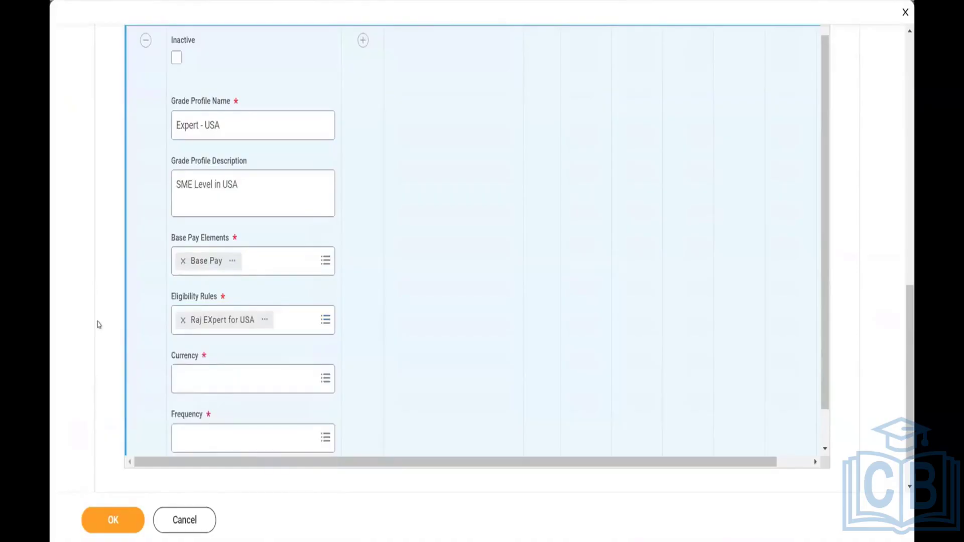
Set the Expert - USA grade profile's currency to USD and its frequency to Annual
left_click(209, 377)
type("USD")
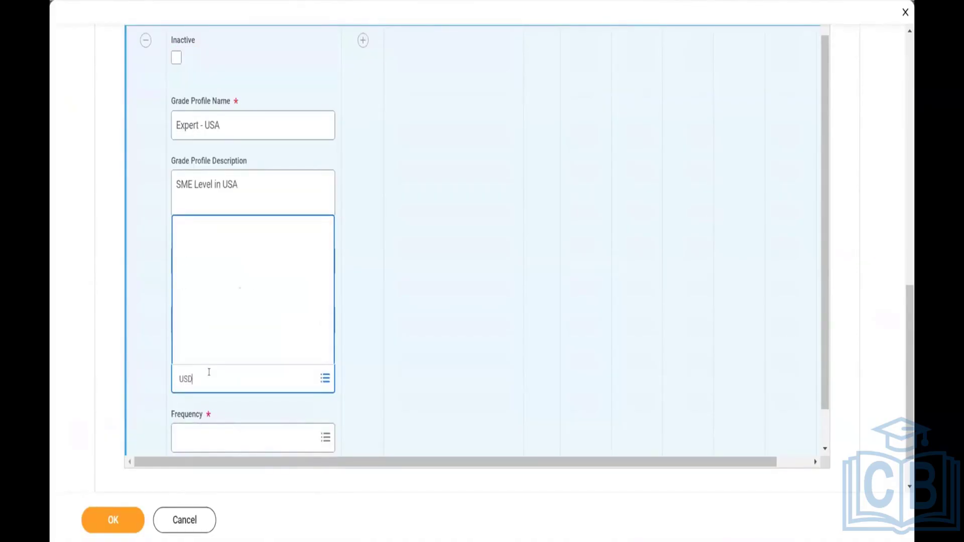
key("Return")
left_click(210, 437)
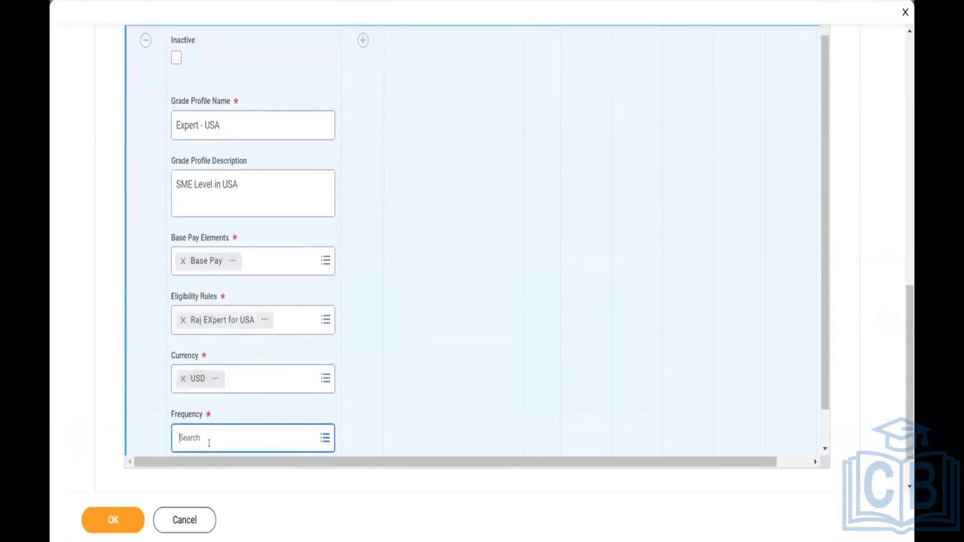
type("Annual")
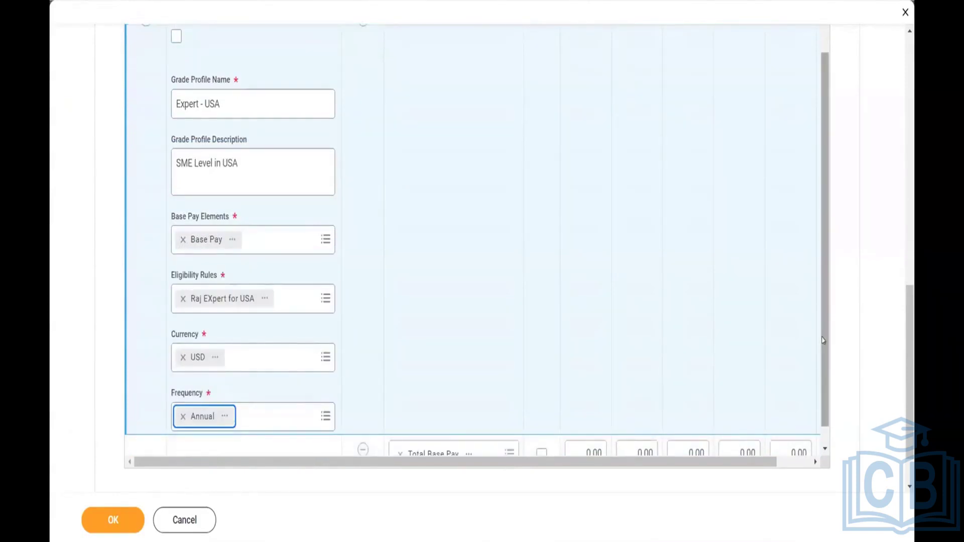
Set the grade profile's Total Base Pay range from 250000 to 400000 and have the intermediate amounts calculated automatically
left_click_drag(825, 344, 830, 396)
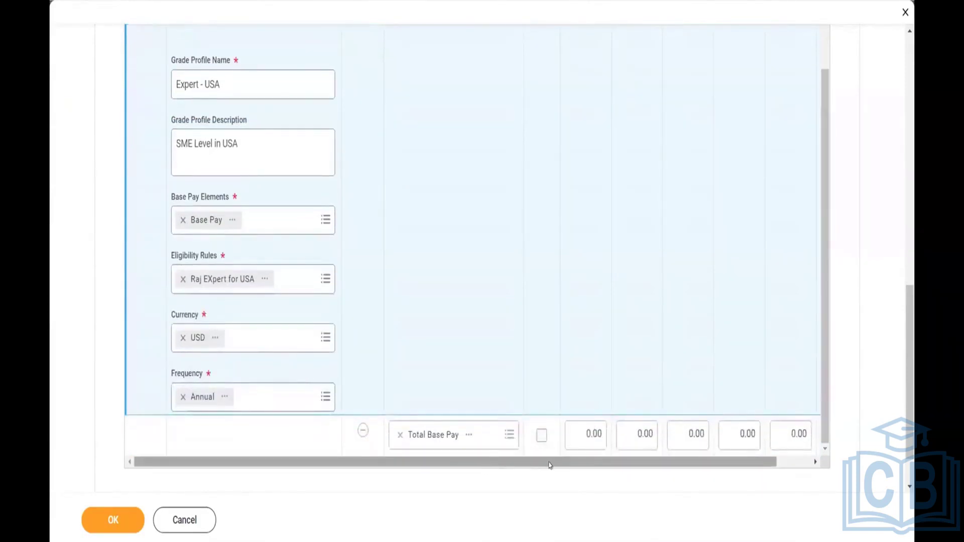
left_click_drag(550, 464, 653, 464)
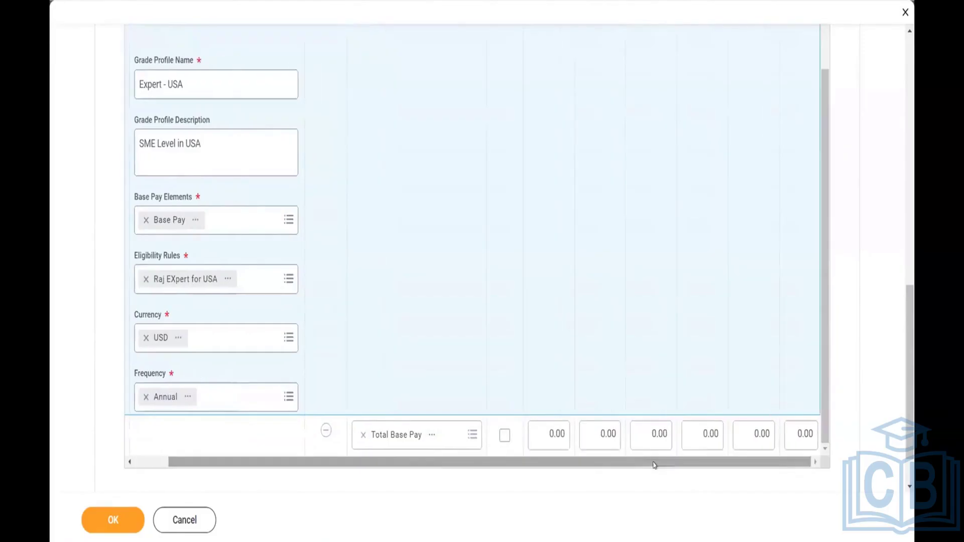
left_click(538, 428)
type("250000")
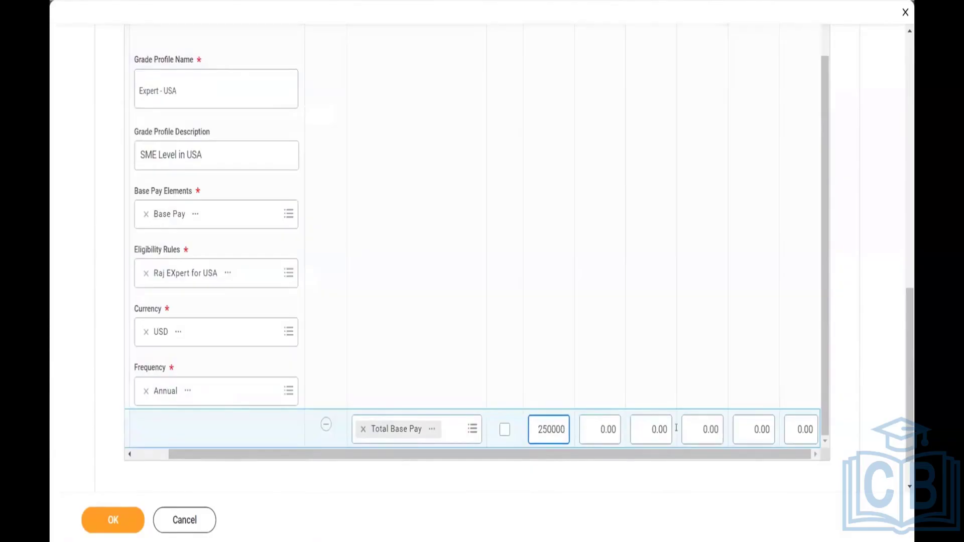
left_click(751, 429)
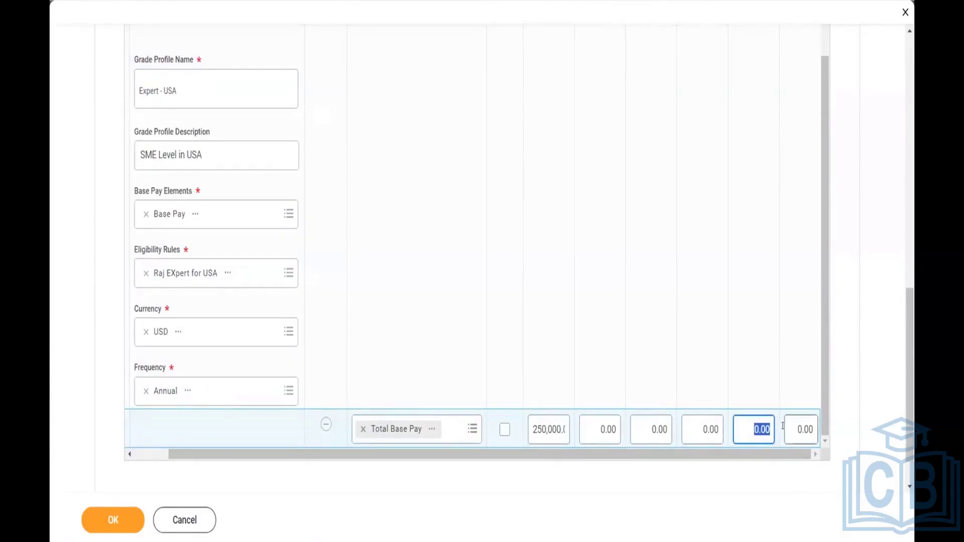
type("400000")
left_click(638, 489)
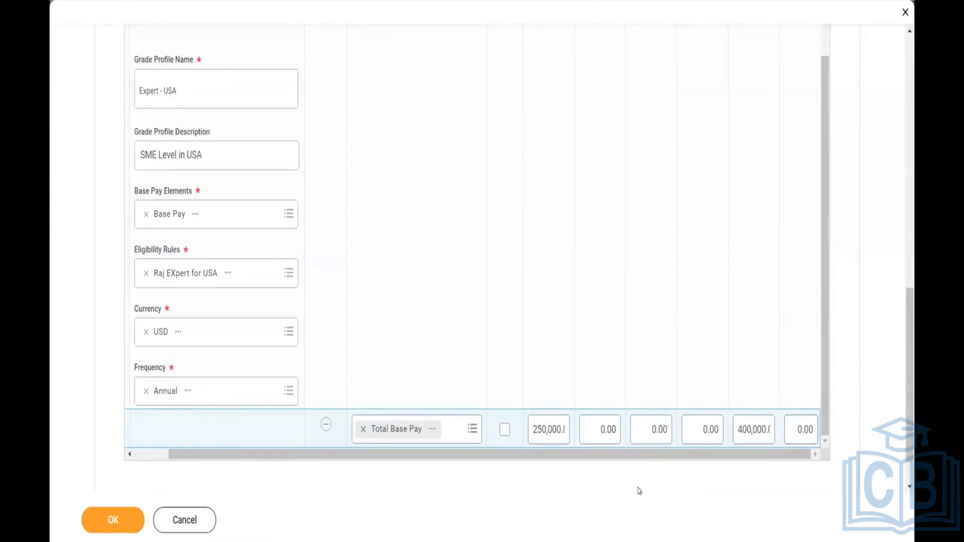
left_click(503, 430)
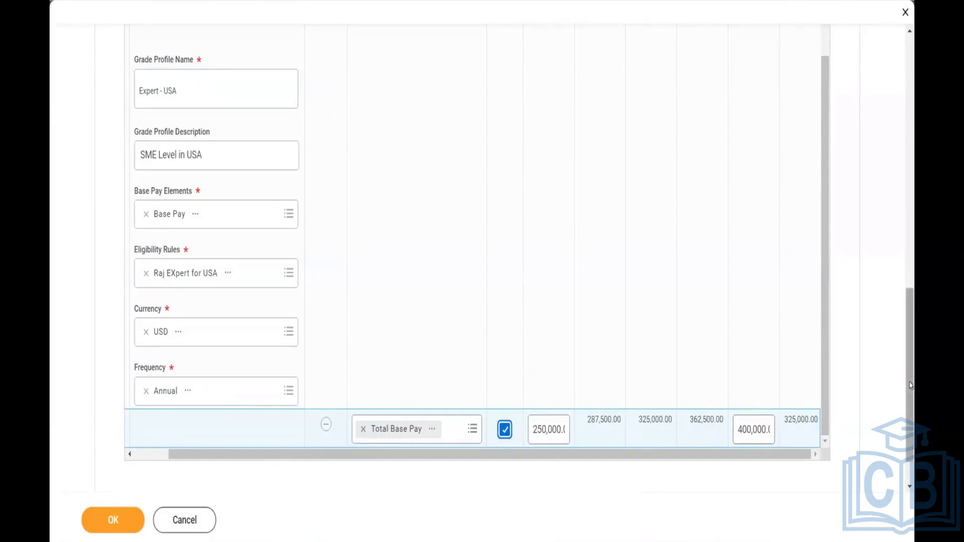
scroll(911, 347, "up", 3)
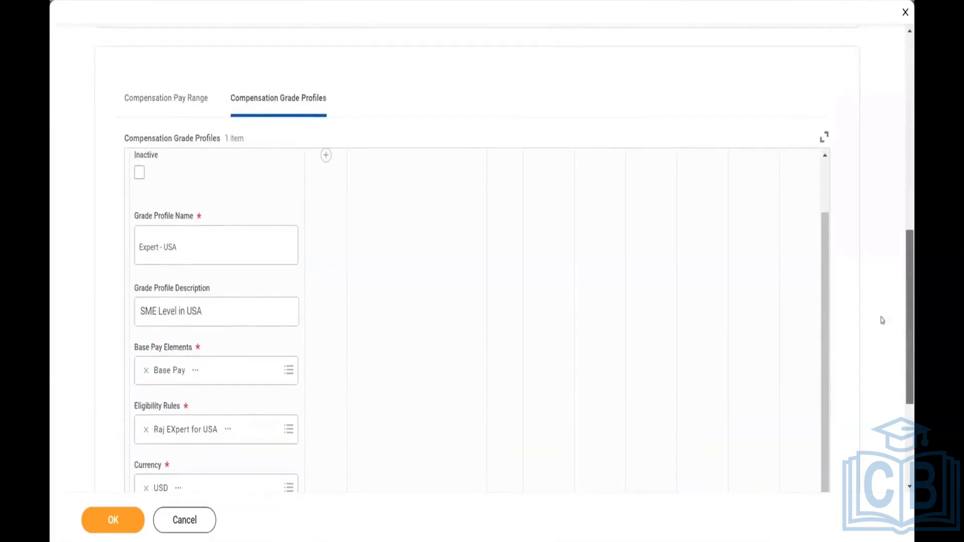
scroll(826, 182, "up", 2)
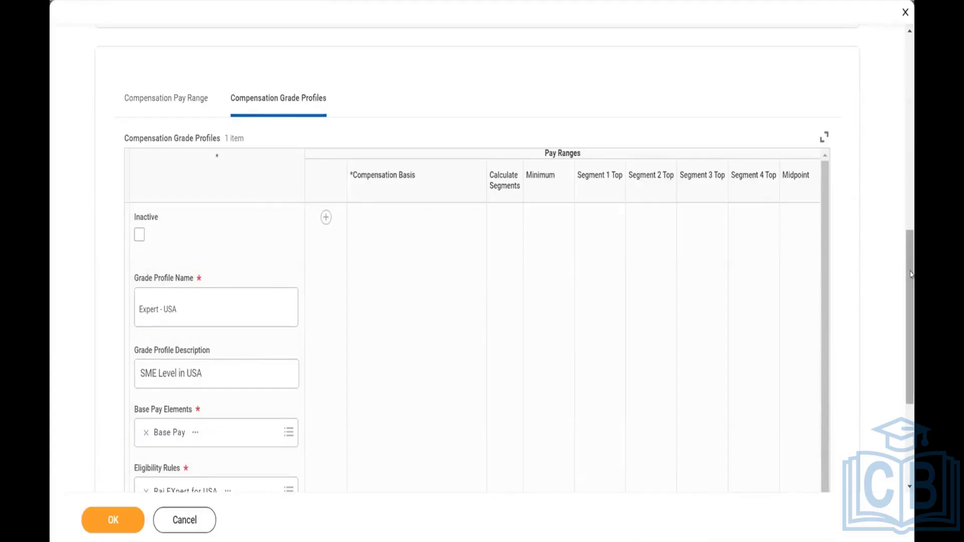
scroll(910, 274, "down", 3)
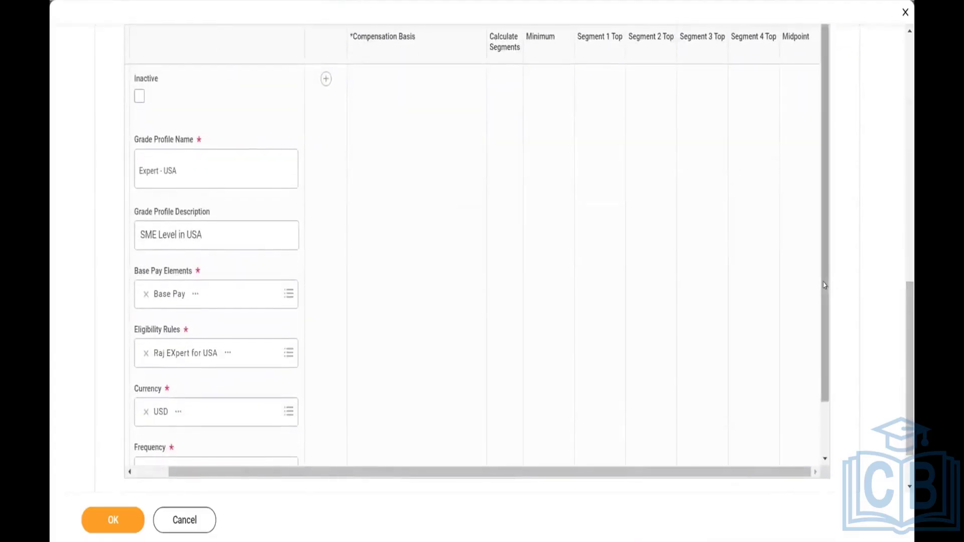
scroll(824, 284, "down", 2)
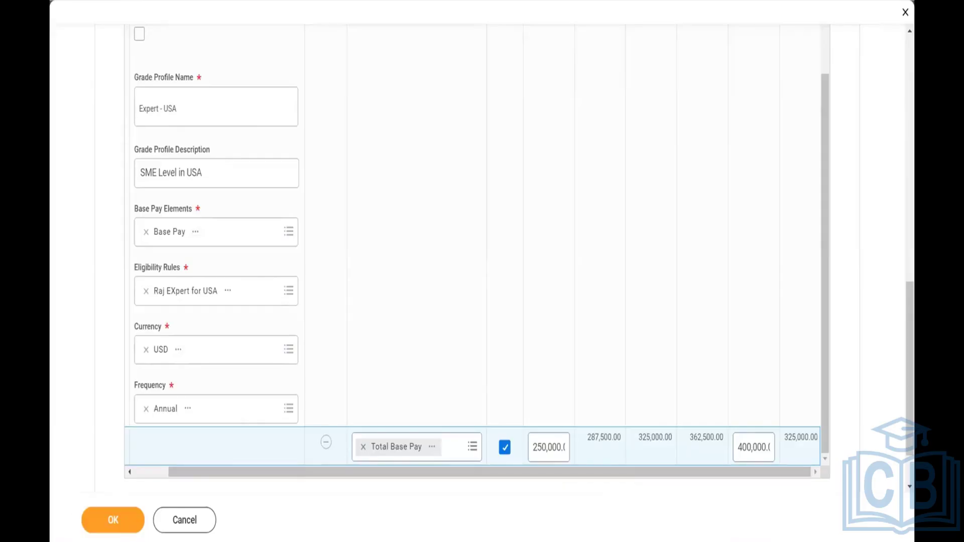
key("super")
type("note")
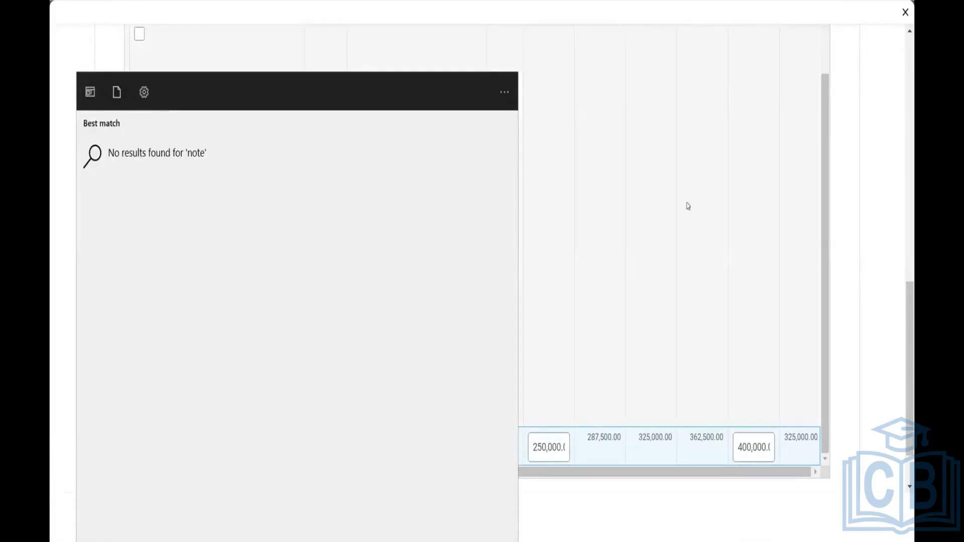
left_click(868, 221)
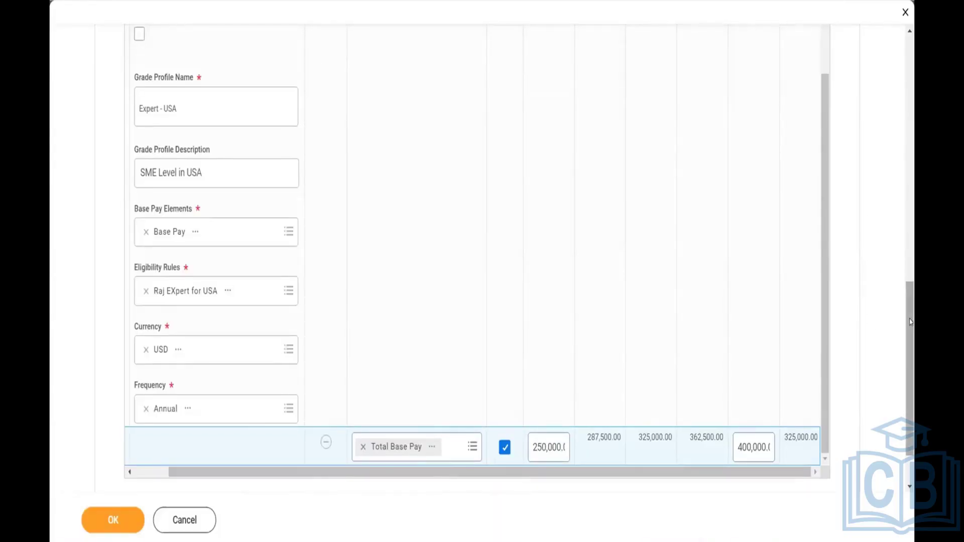
Try appending L3 to the Expert - USA grade profile's name, and remove the added text again
left_click_drag(910, 288, 910, 240)
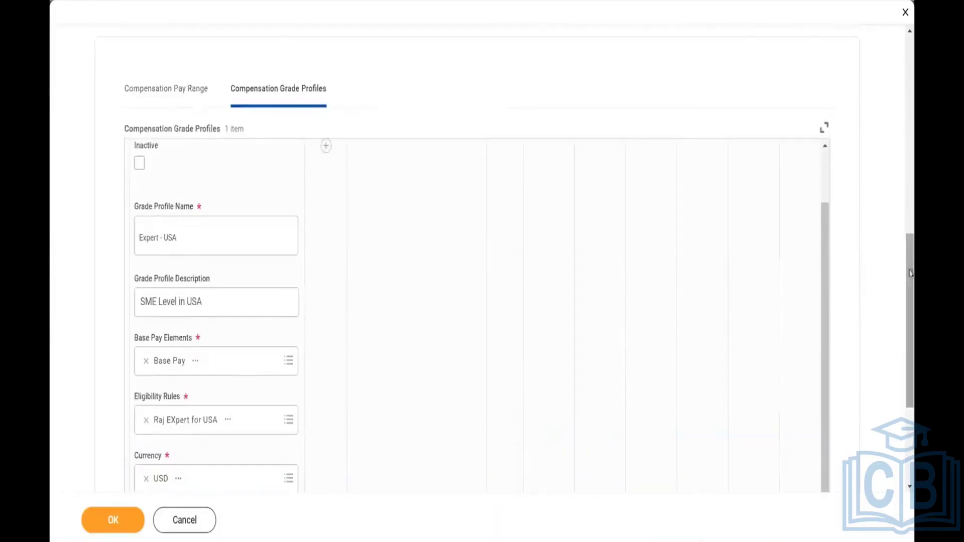
left_click(824, 171)
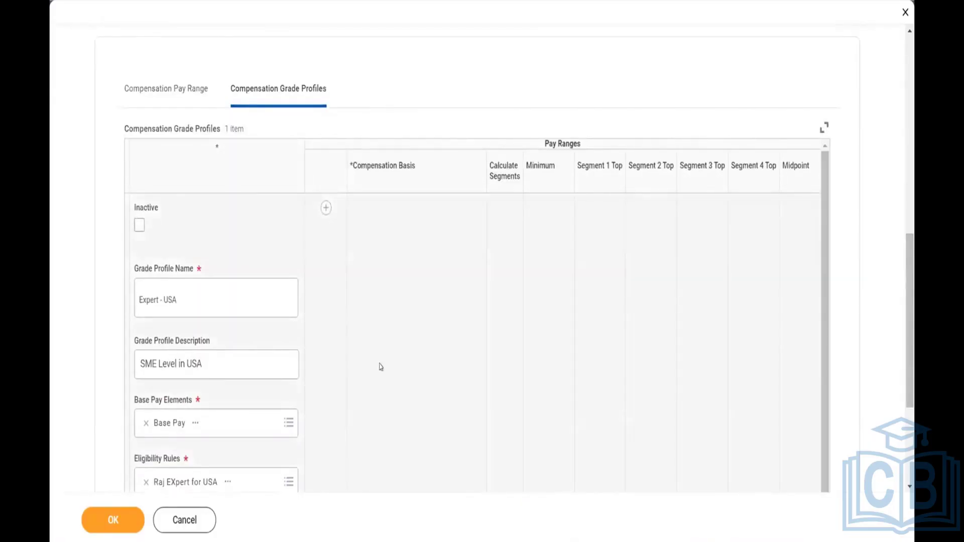
left_click(184, 300)
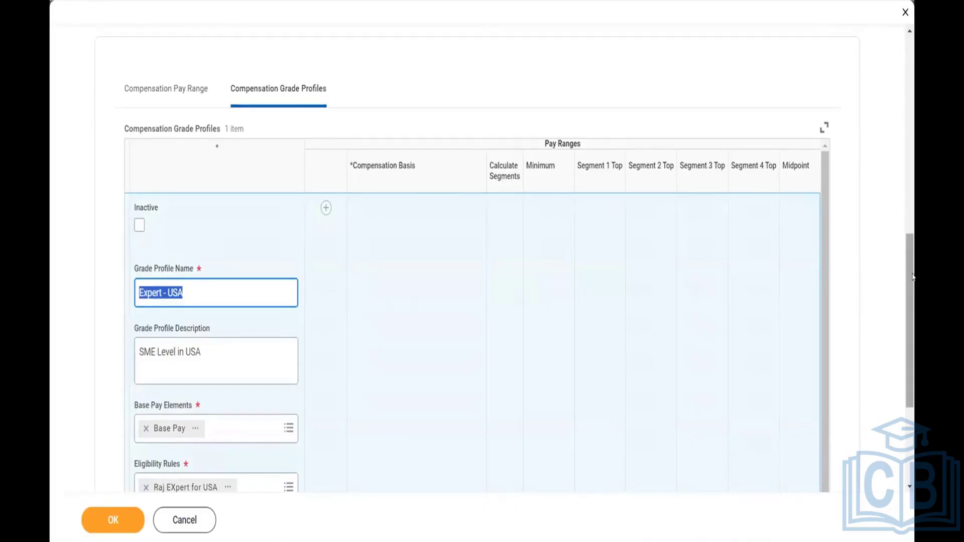
left_click_drag(912, 274, 912, 279)
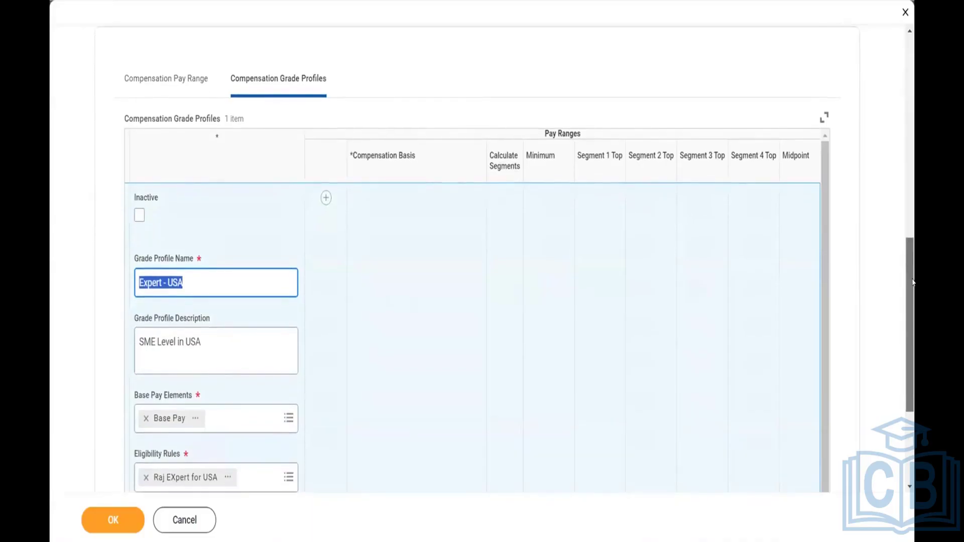
left_click(221, 285)
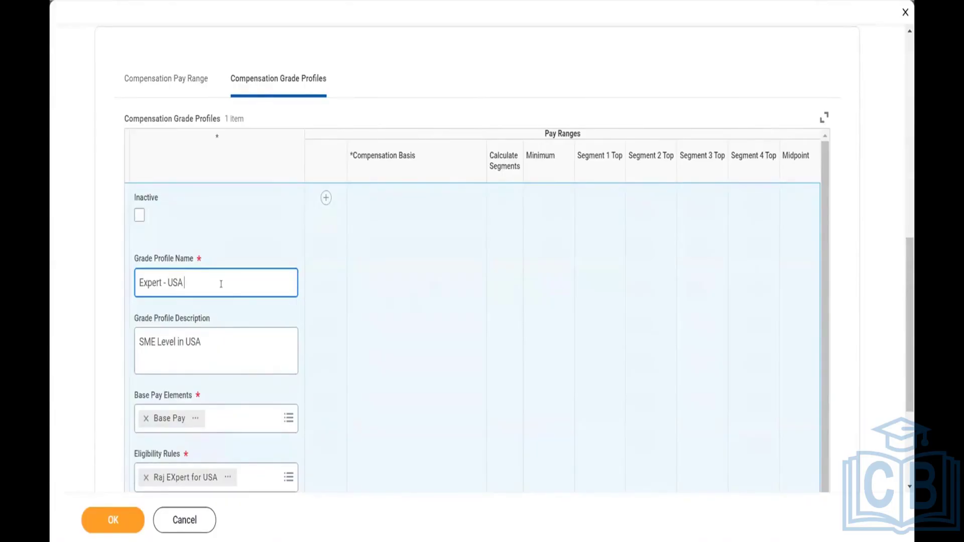
type("L3")
key("BackSpace")
key("BackSpace")
key("BackSpace")
scroll(910, 303, "down", 4)
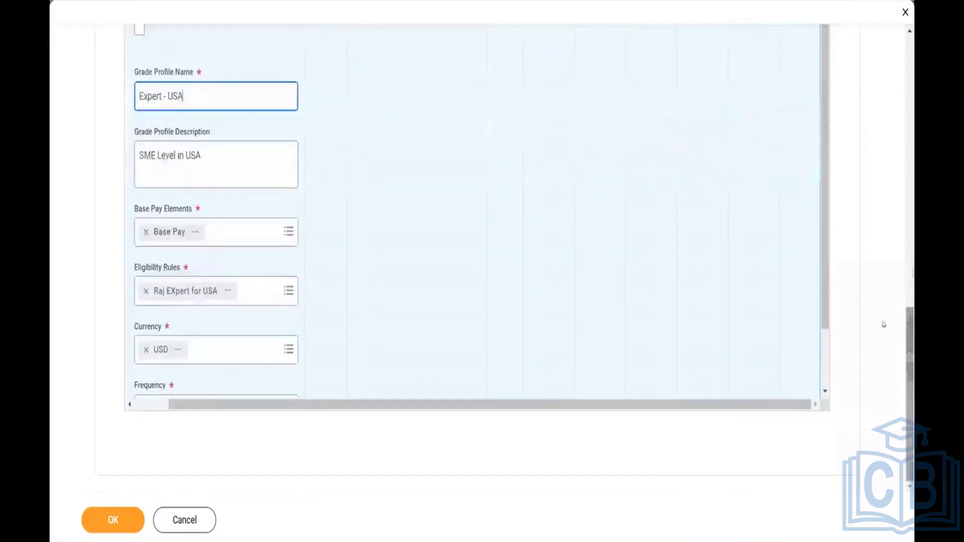
scroll(832, 327, "down", 2)
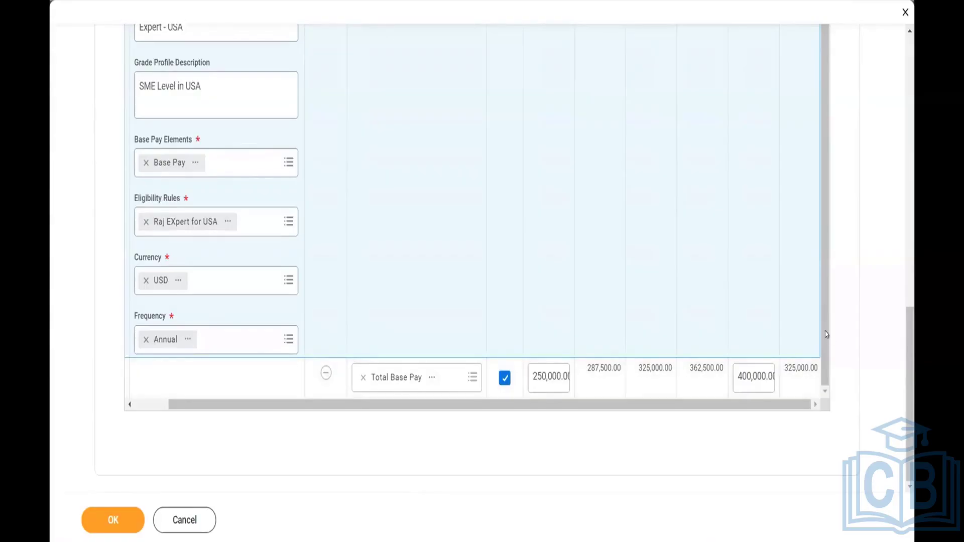
scroll(813, 341, "up", 2)
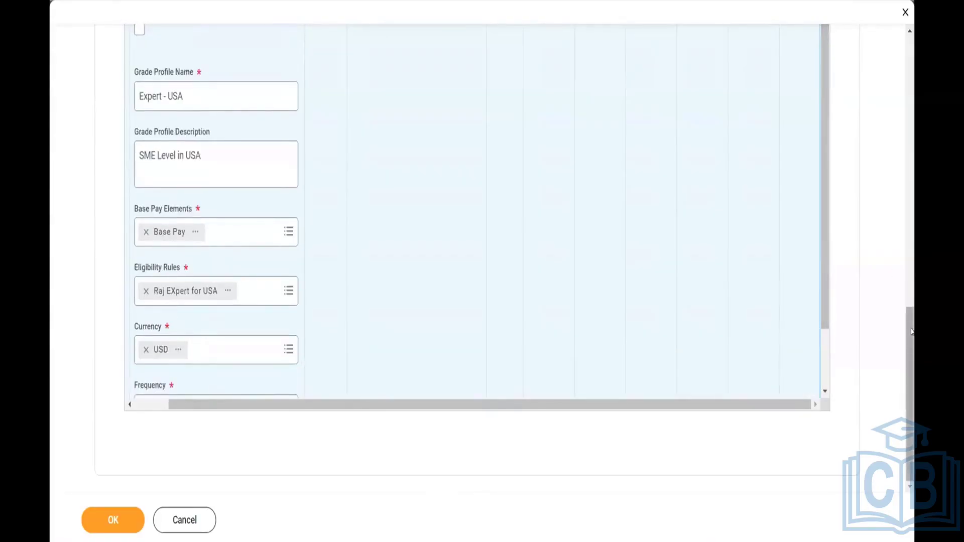
scroll(910, 278, "up", 4)
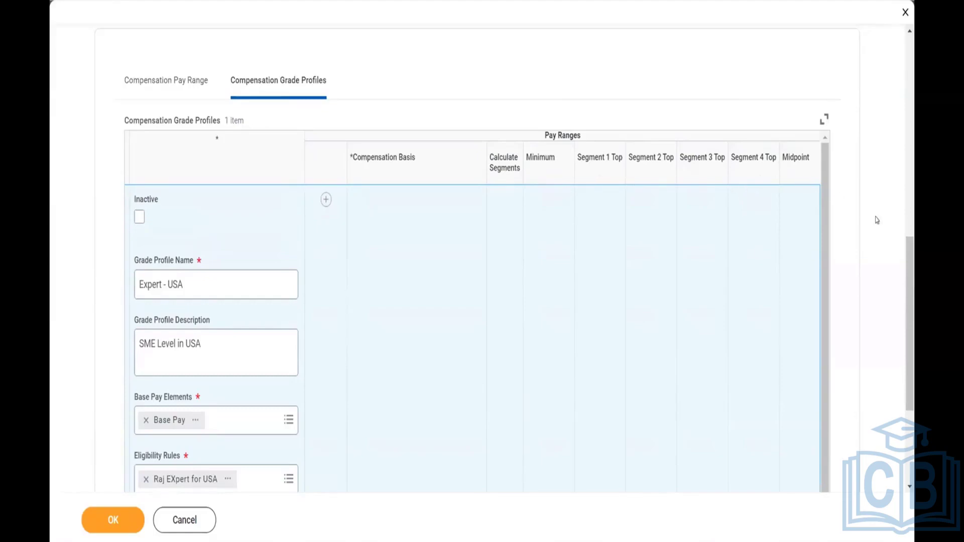
Set the Total Base Pay range's Segment 4 Top to 287000 and turn off automatic segment calculation
scroll(830, 312, "down", 2)
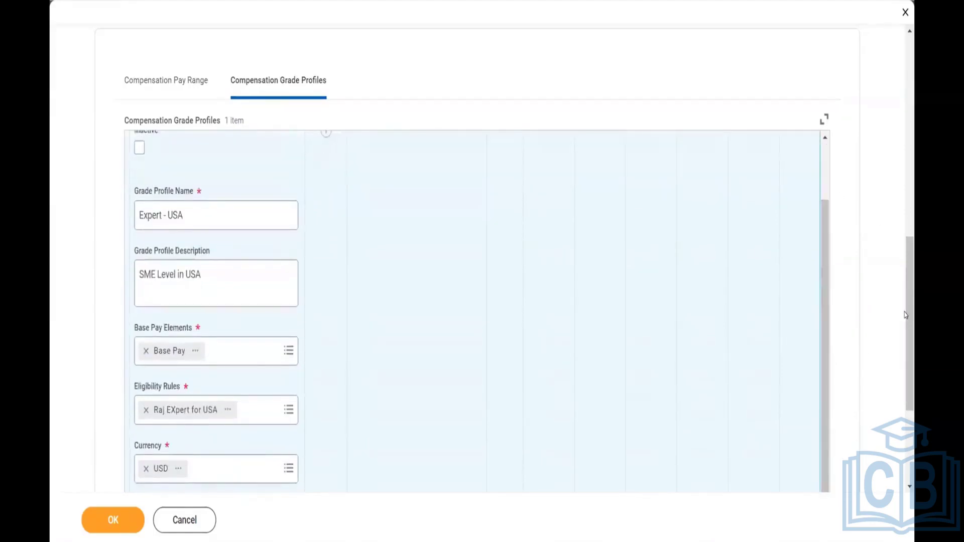
scroll(905, 314, "down", 3)
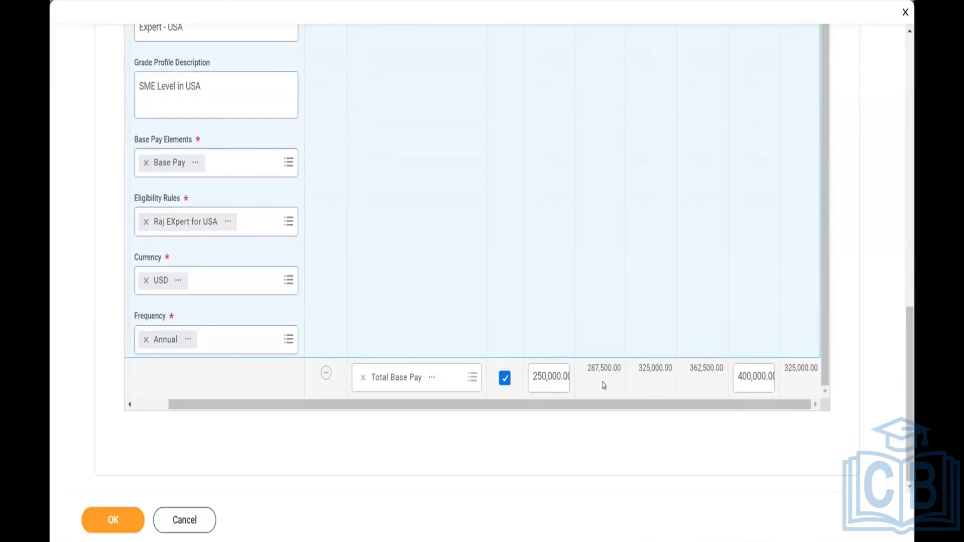
left_click(748, 375)
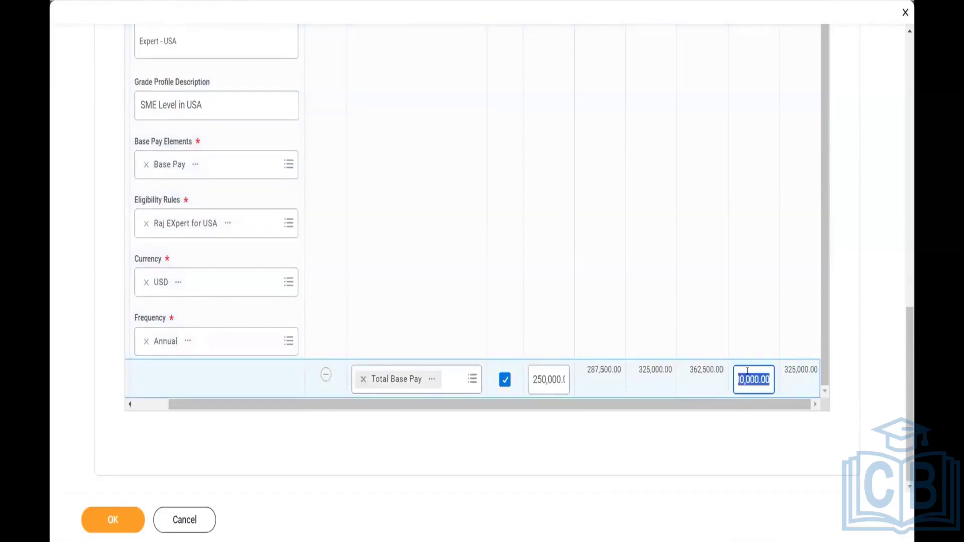
type("287000")
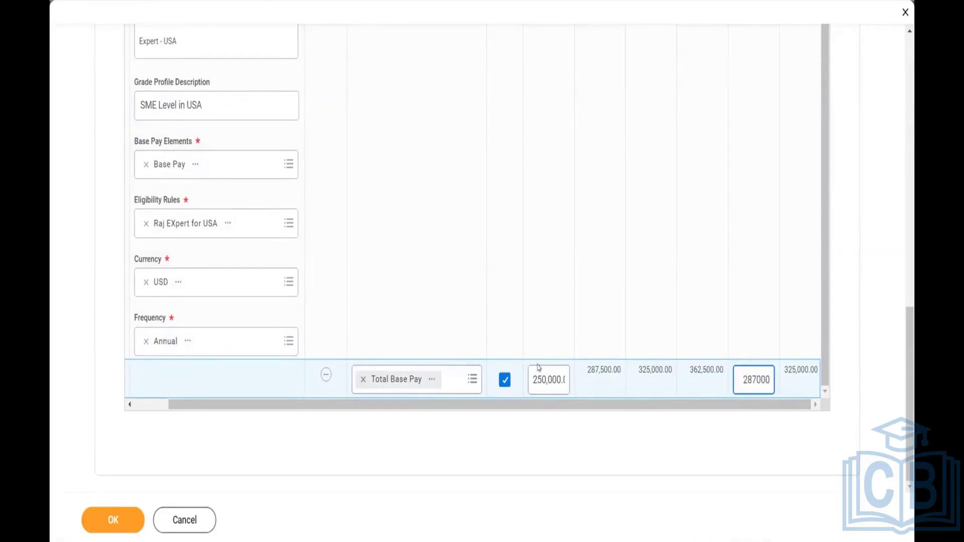
left_click(505, 381)
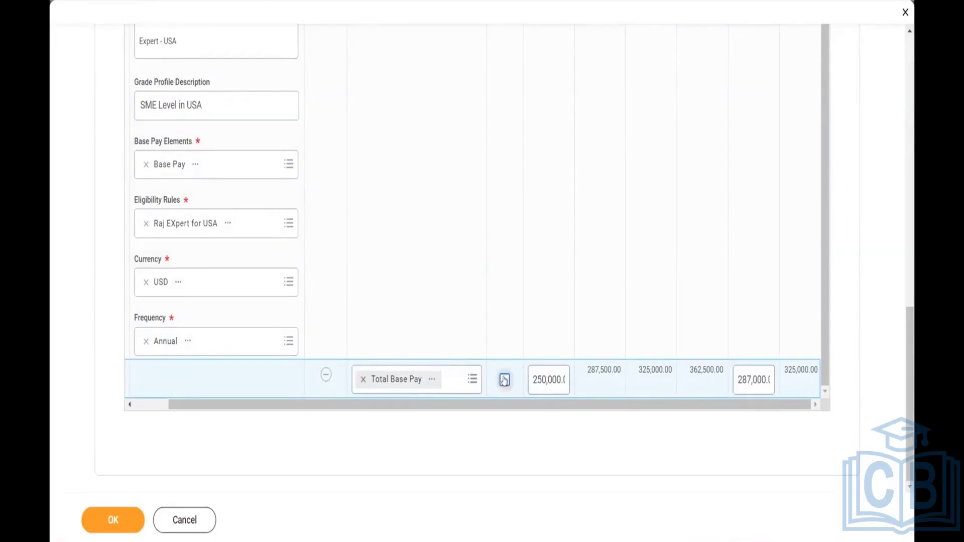
left_click(503, 380)
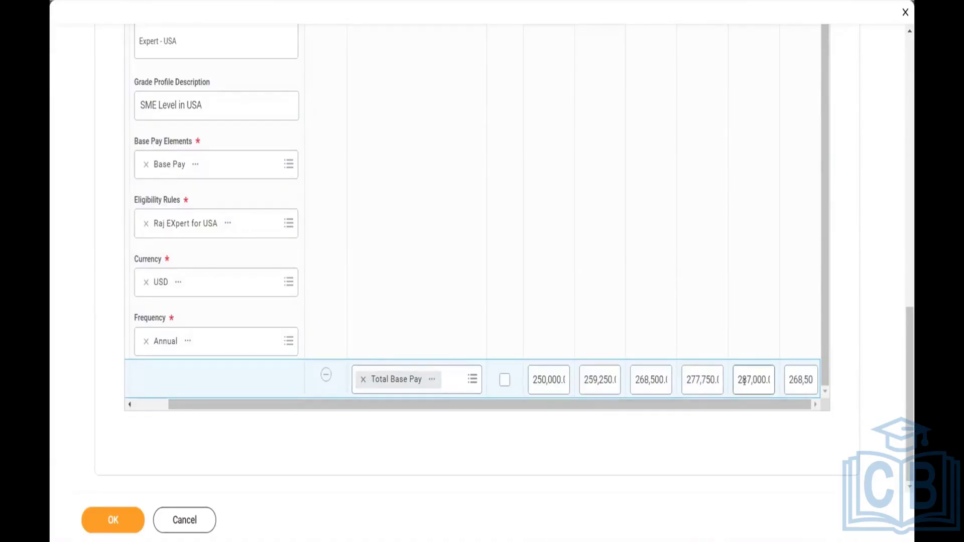
Set the Total Base Pay range's Segment 4 Top to 400000
left_click(767, 372)
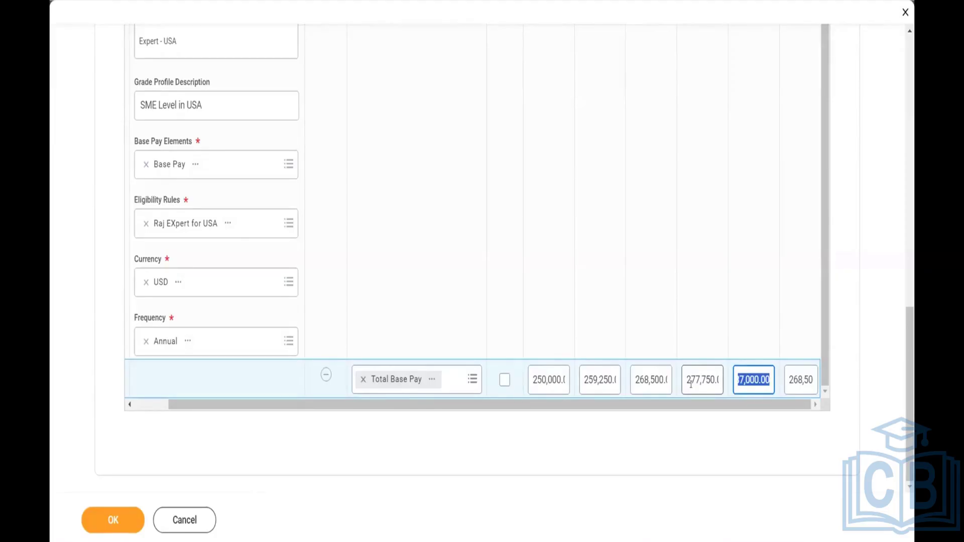
type("400000")
left_click(889, 341)
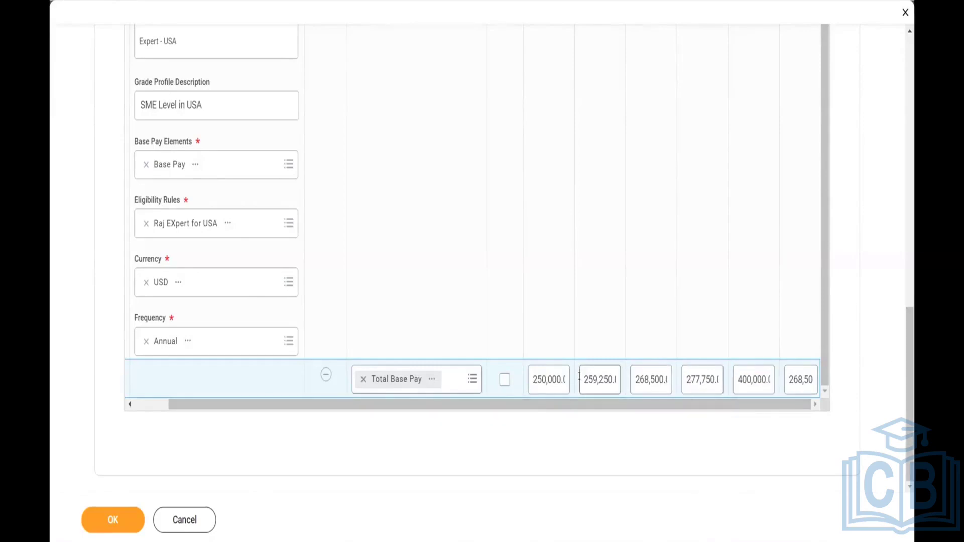
Clear the Segment 1, 2 and 3 Top amounts and the Midpoint of the Total Base Pay range
left_click_drag(582, 380, 624, 383)
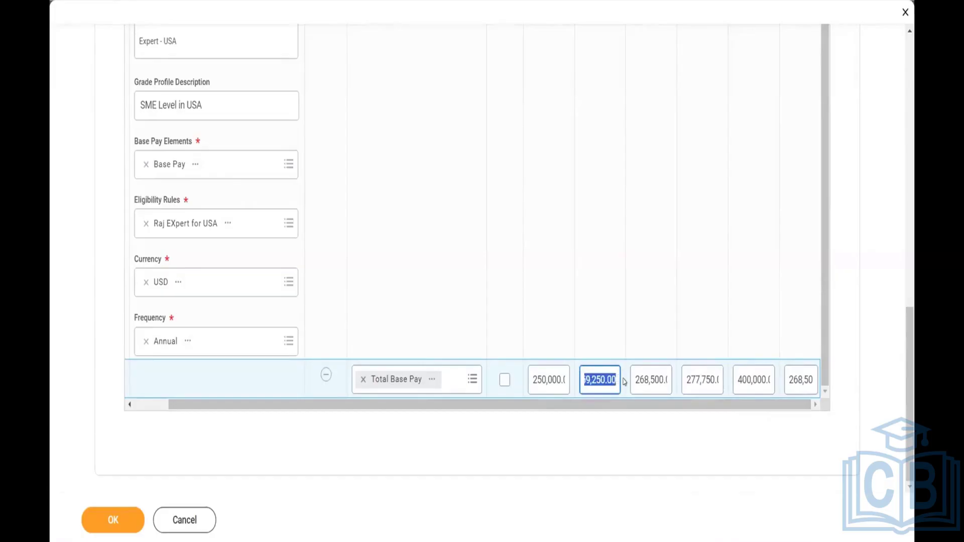
key("BackSpace")
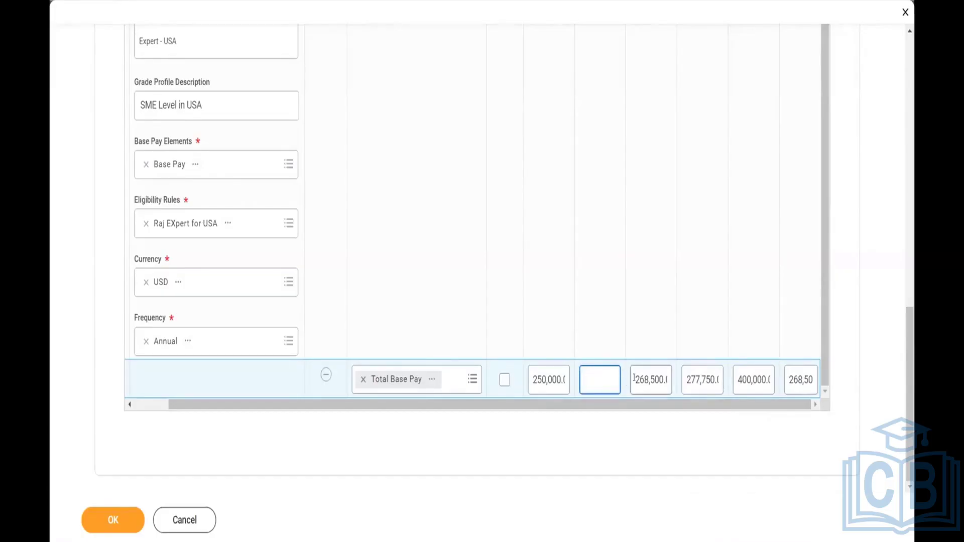
left_click_drag(634, 378, 676, 379)
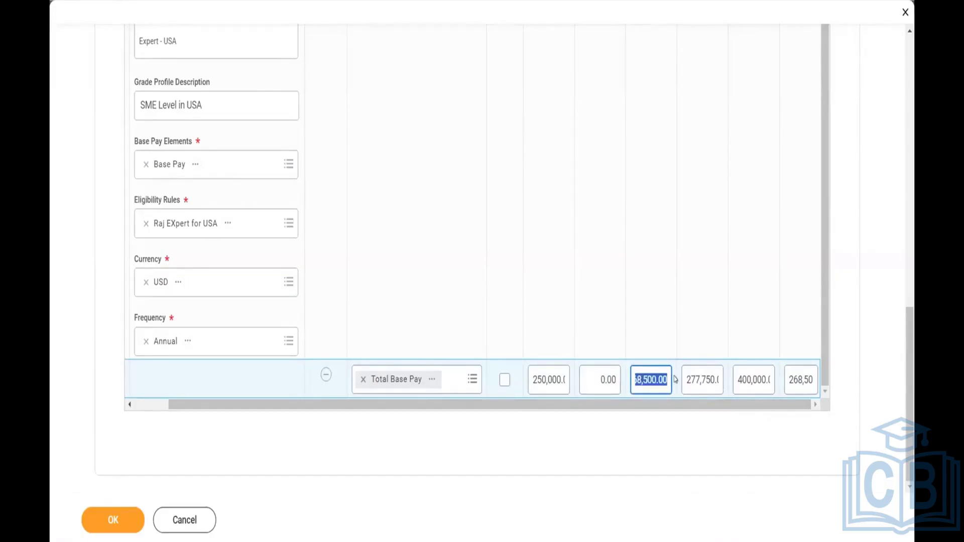
key("BackSpace")
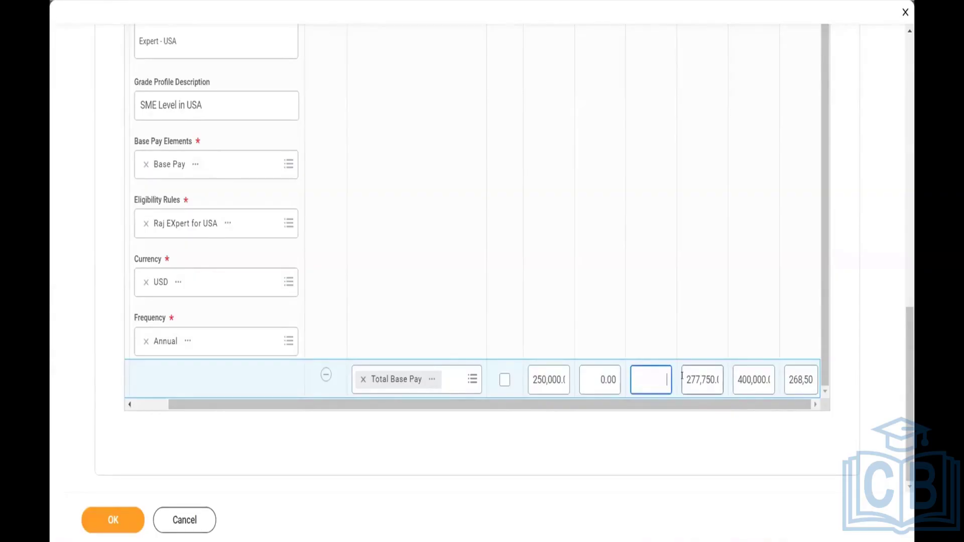
left_click_drag(682, 377, 725, 380)
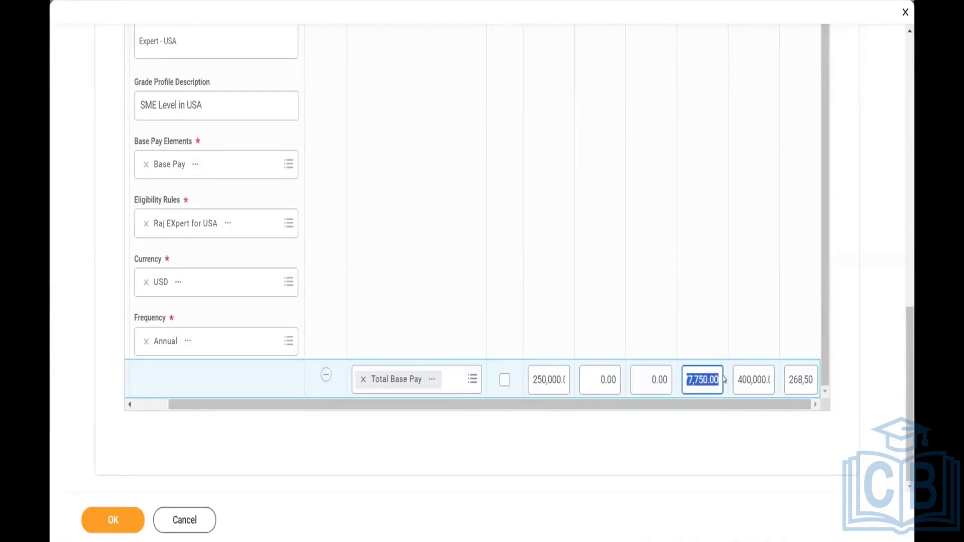
key("BackSpace")
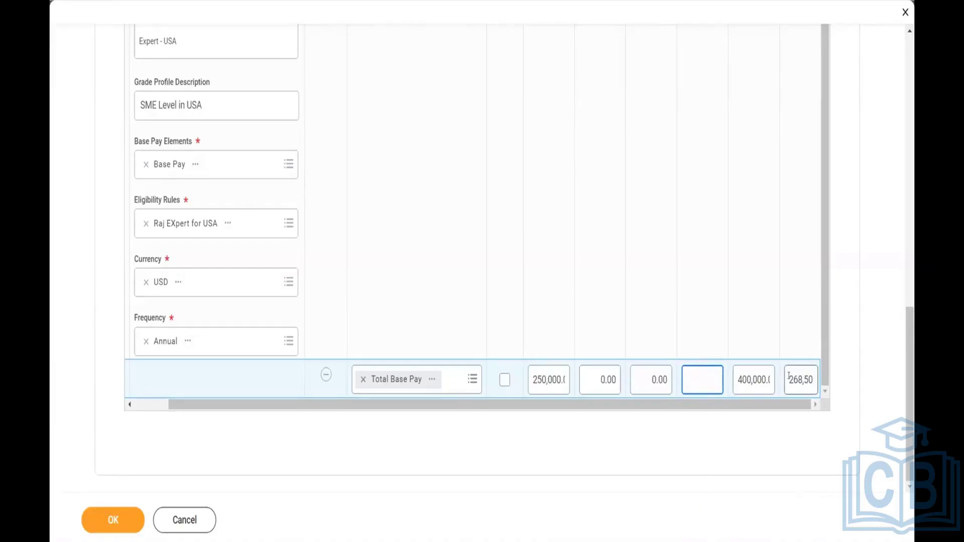
left_click_drag(789, 376, 826, 379)
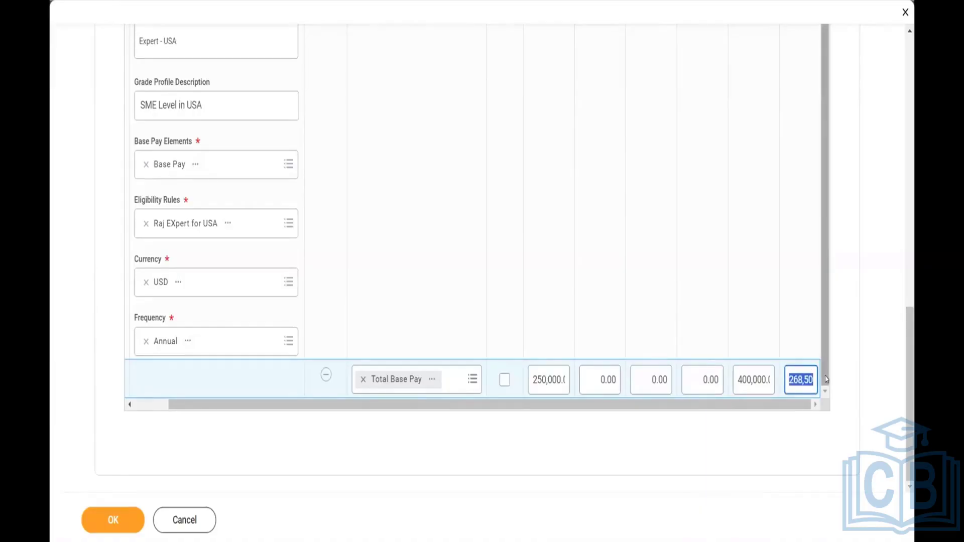
key("BackSpace")
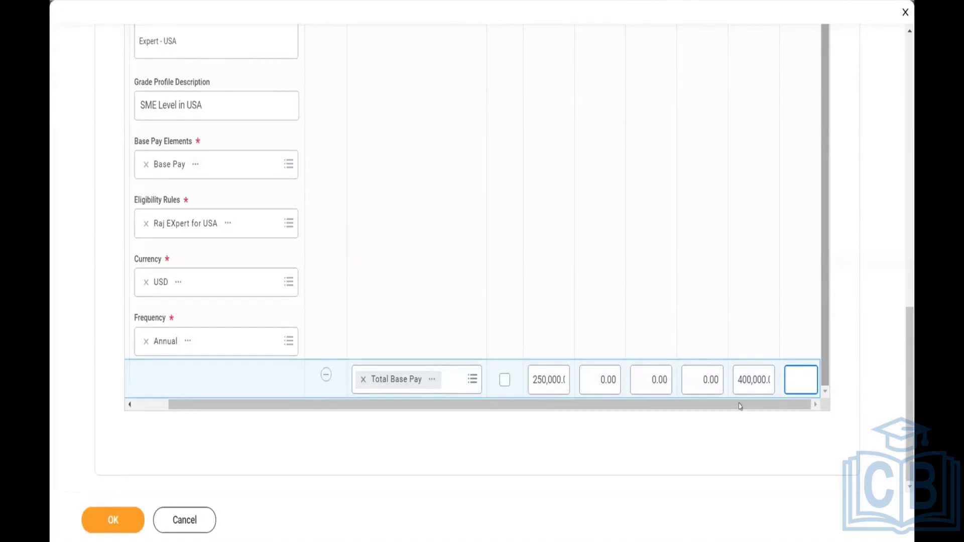
Switch to a new blank Notepad document and maximize its window
left_click(62, 540)
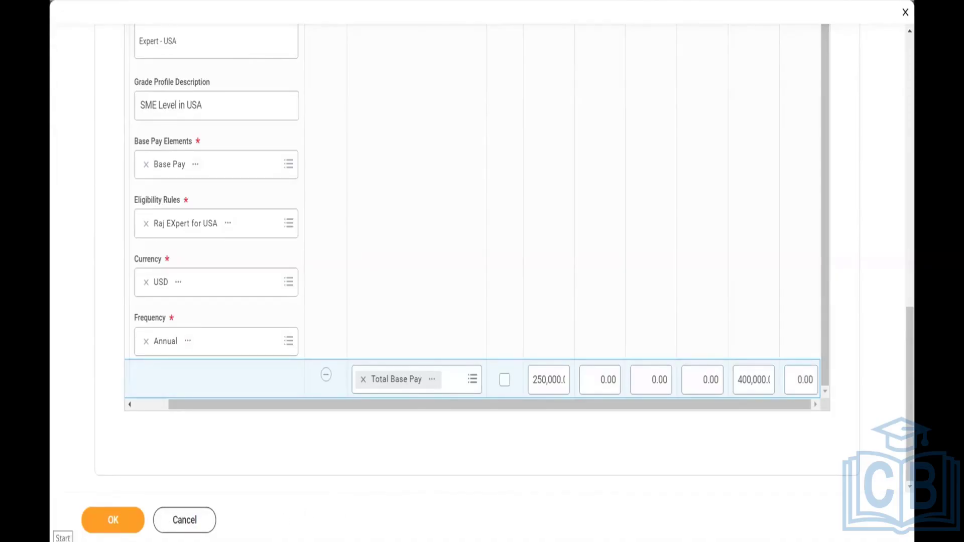
type("notepad")
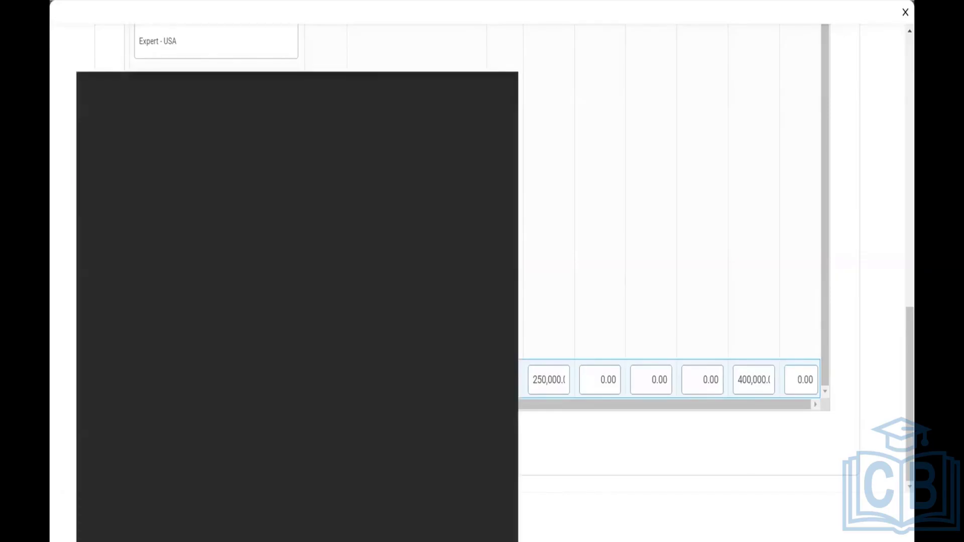
left_click(161, 152)
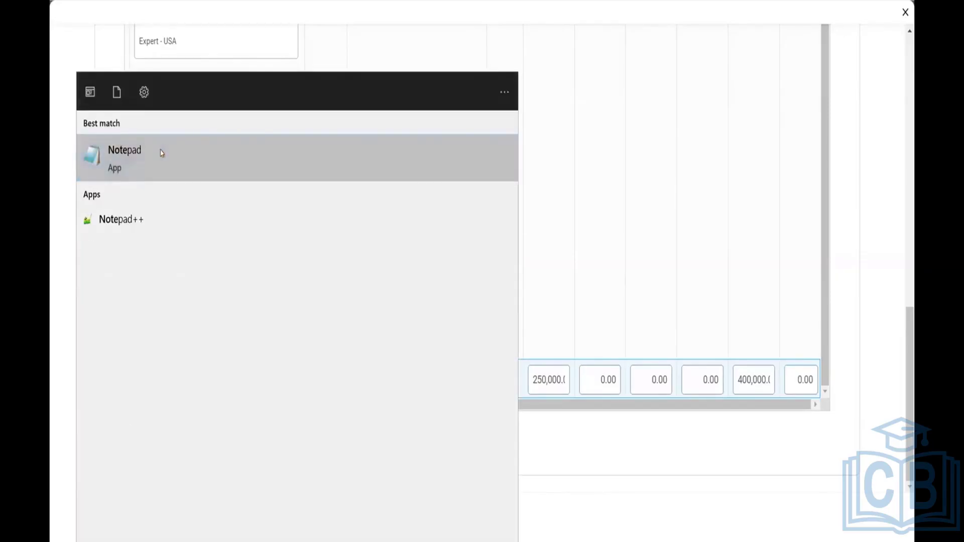
left_click_drag(696, 123, 559, 63)
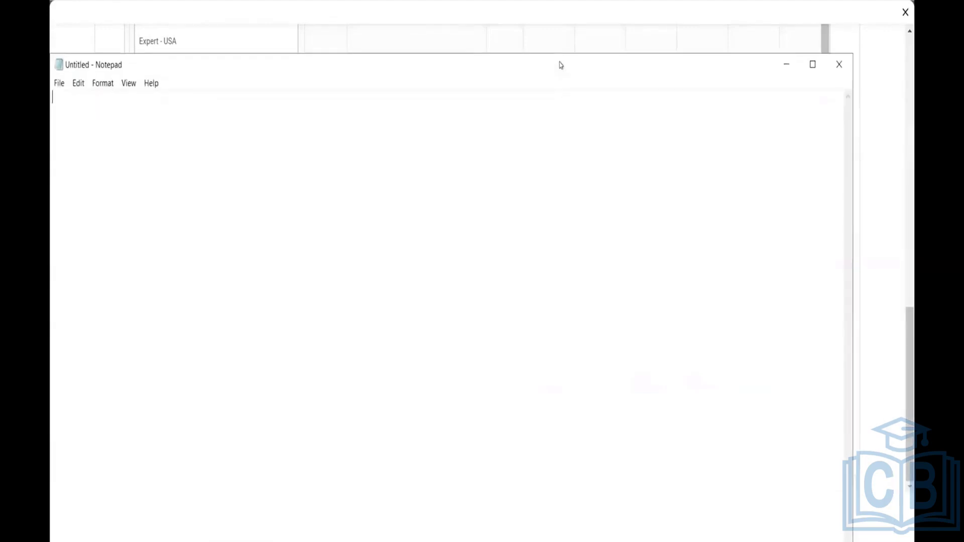
left_click(812, 65)
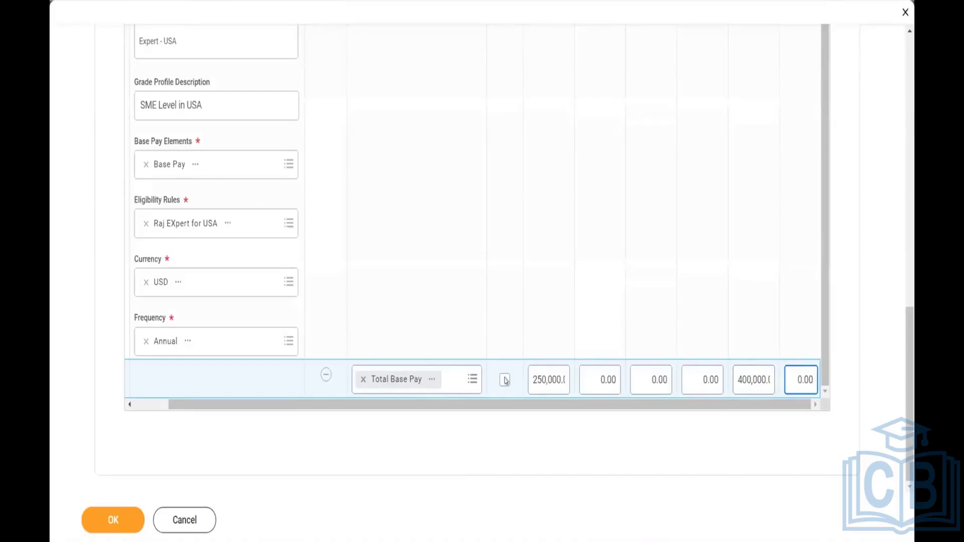
Turn on automatic segment calculation for the Expert - USA profile's Total Base Pay range
left_click(505, 381)
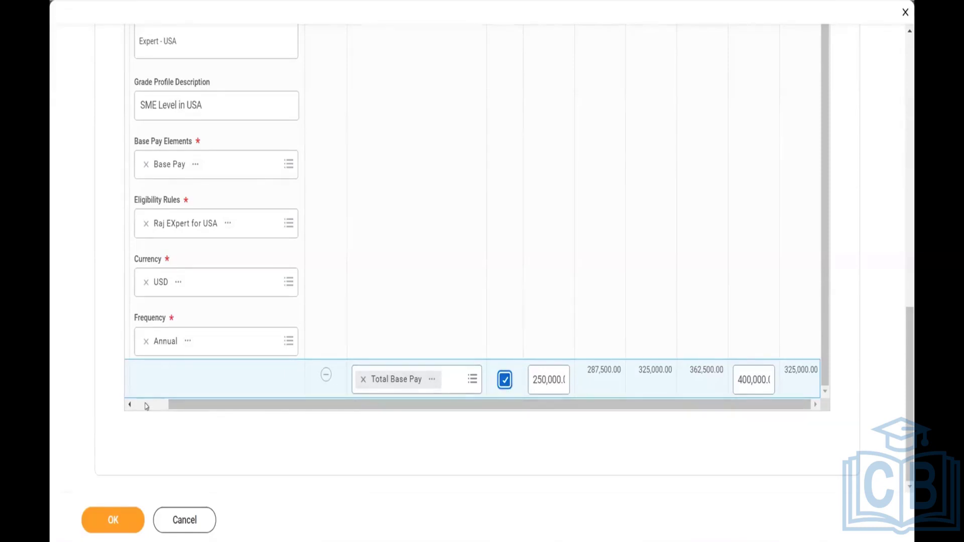
left_click(145, 405)
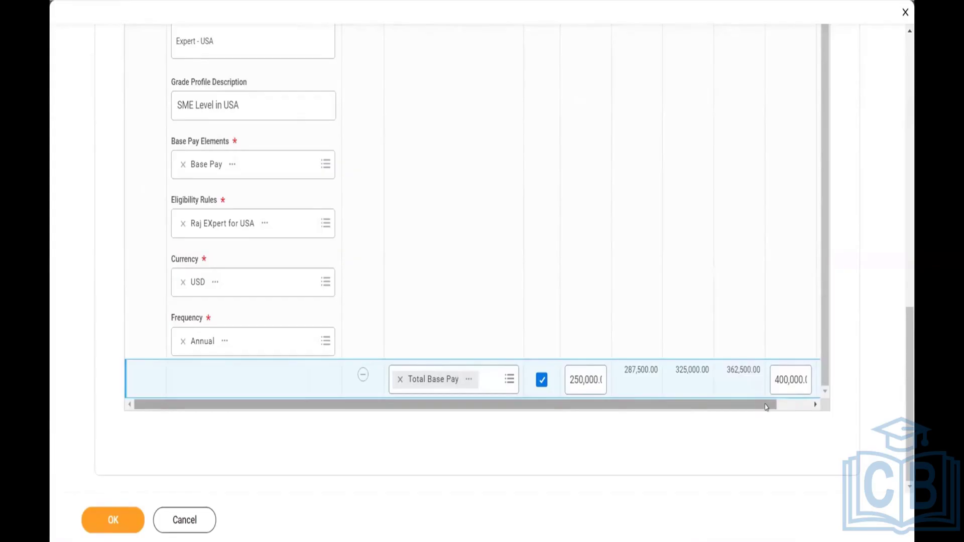
left_click_drag(766, 406, 801, 406)
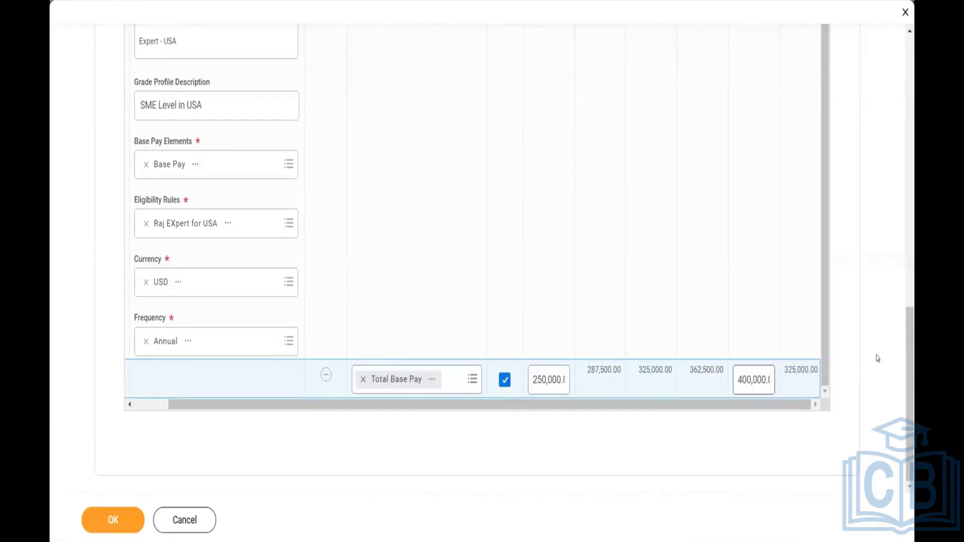
Examine the Expert - USA grade profile's fields and the pay range column headings from top to bottom
scroll(913, 342, "up", 4)
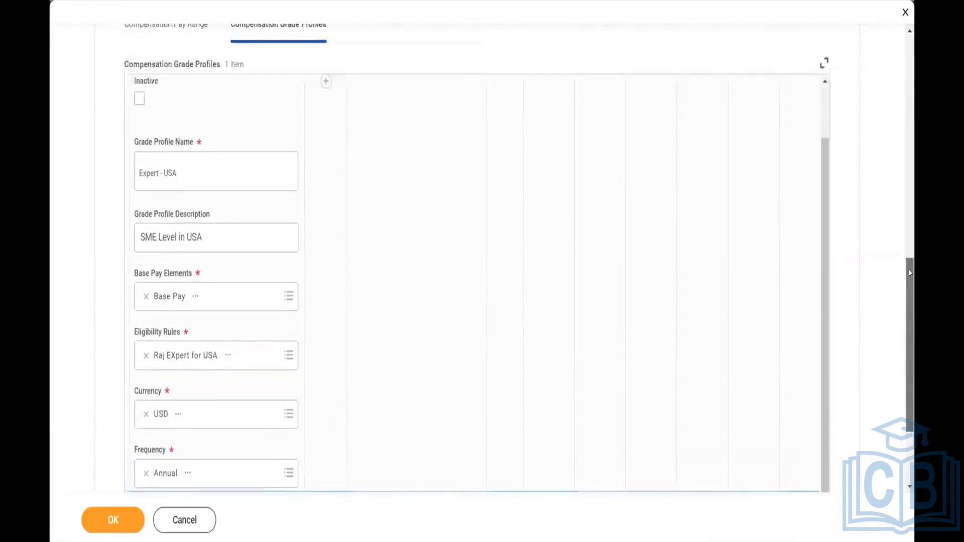
scroll(828, 162, "up", 2)
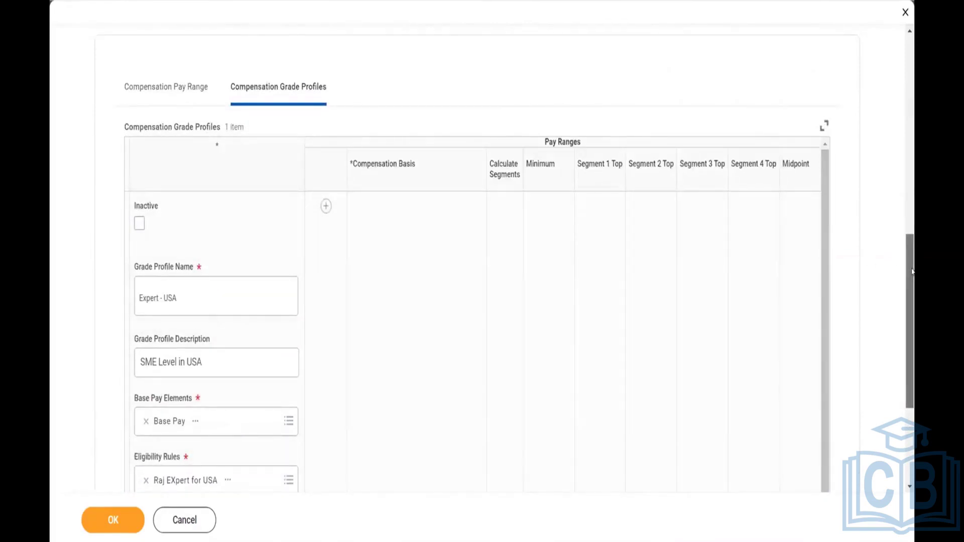
scroll(912, 301, "down", 1)
scroll(912, 302, "down", 2)
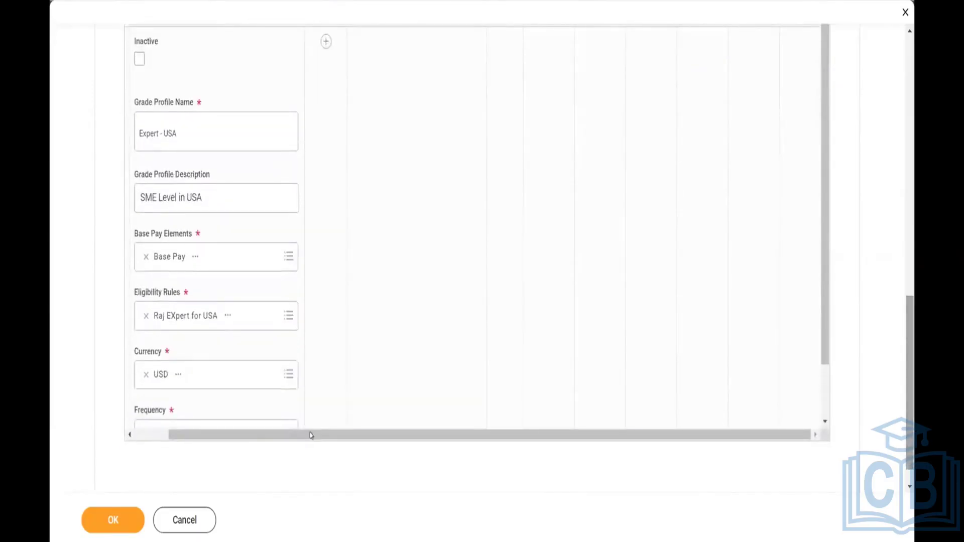
left_click(149, 437)
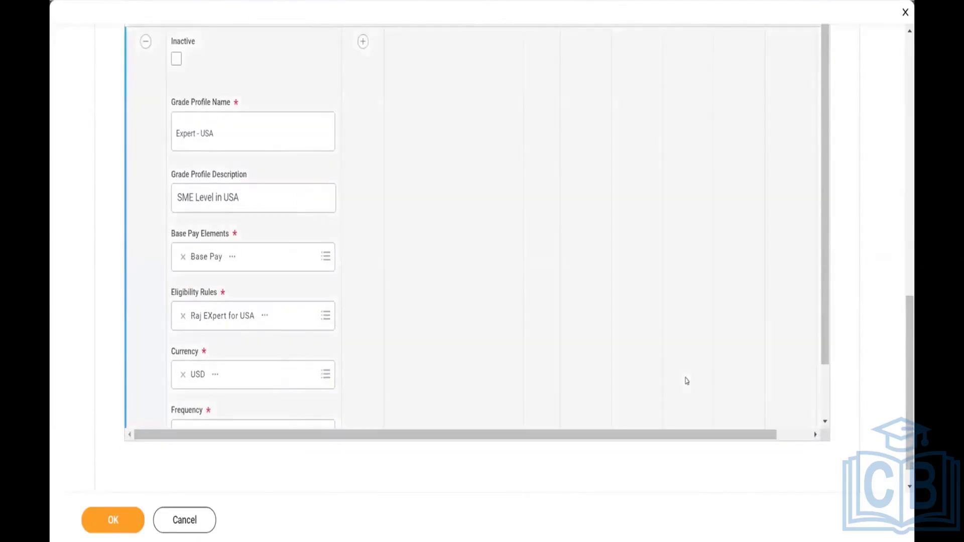
left_click_drag(912, 329, 907, 269)
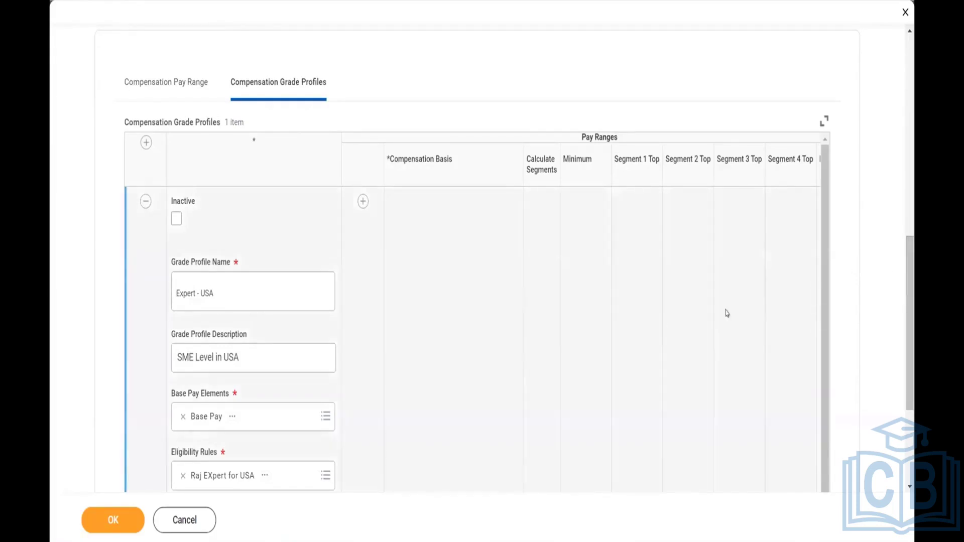
scroll(911, 275, "down", 3)
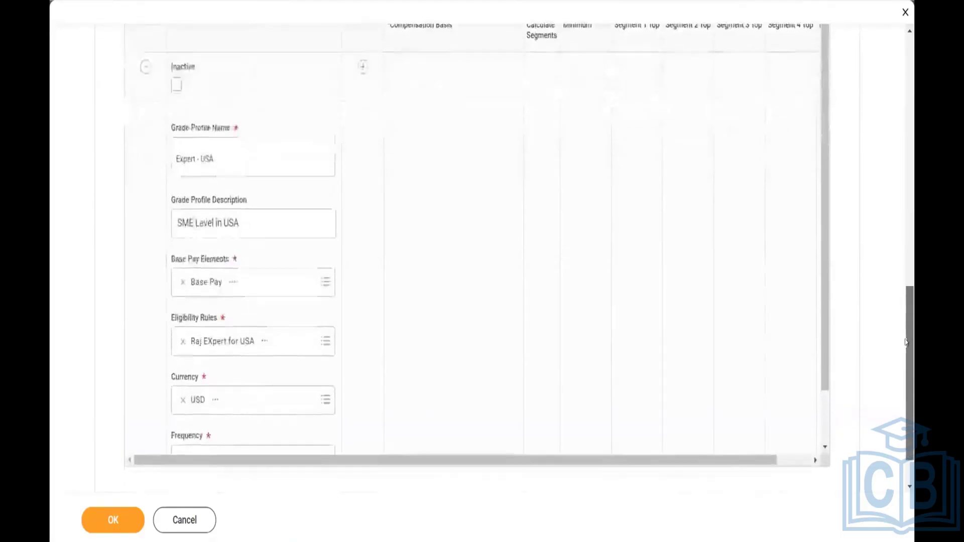
scroll(824, 292, "down", 2)
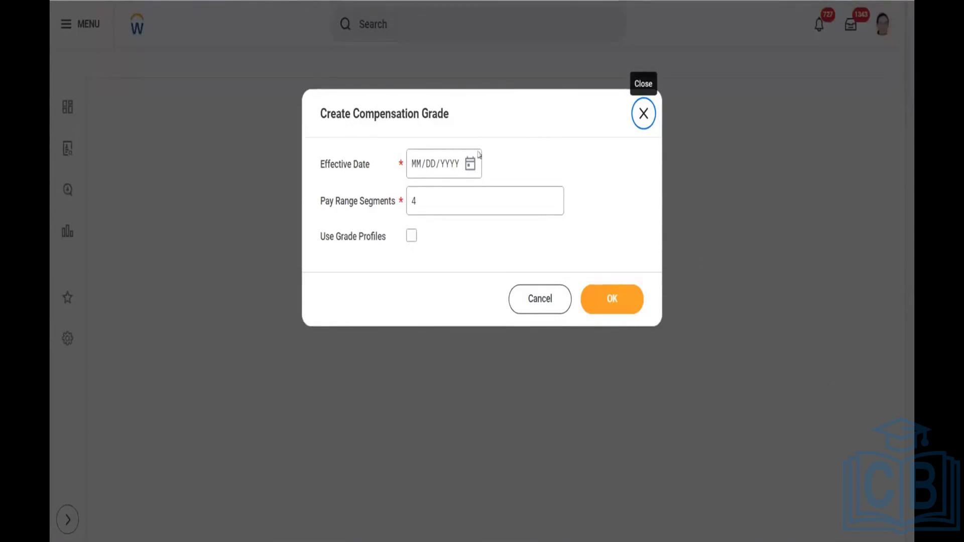
Start a new compensation grade effective 01/01/1900 with 4 pay range segments and grade profiles enabled
left_click(416, 163)
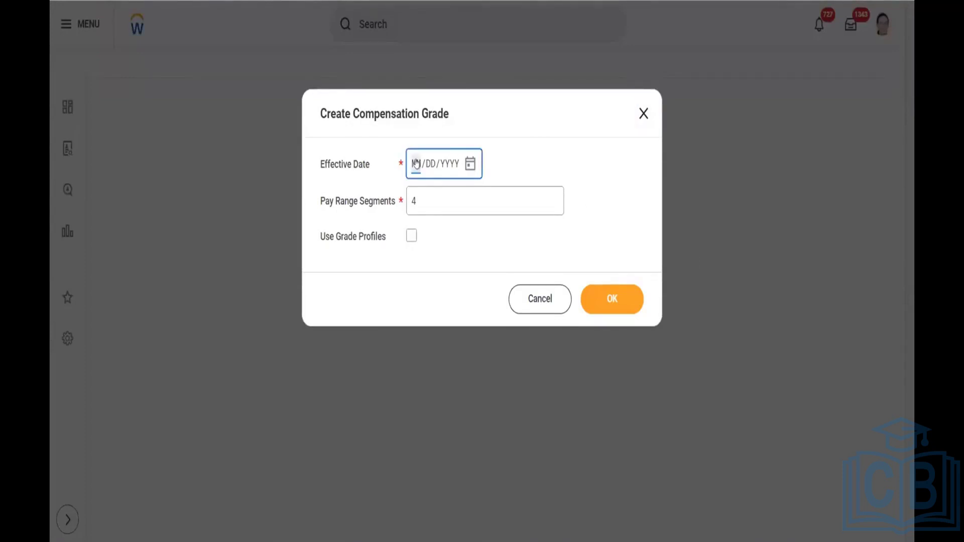
type("01011900")
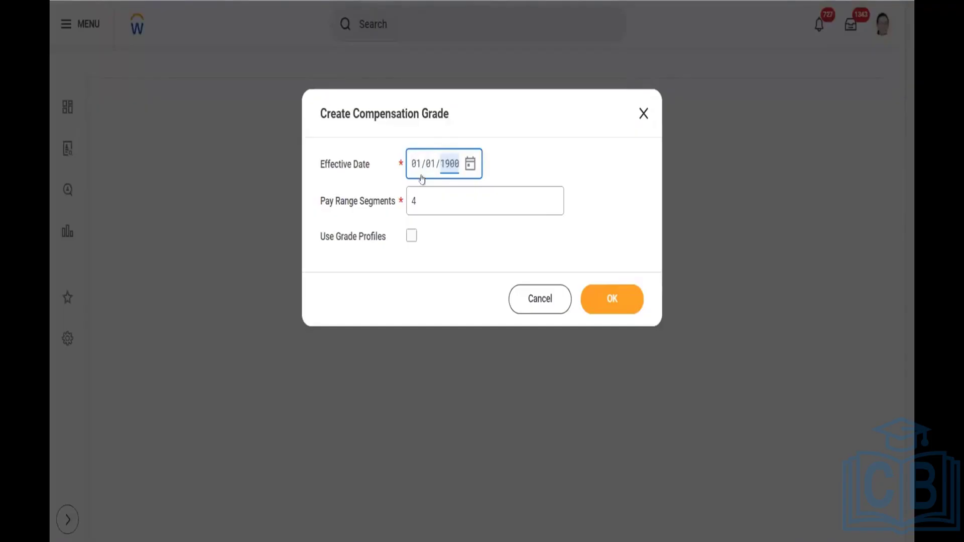
left_click(411, 236)
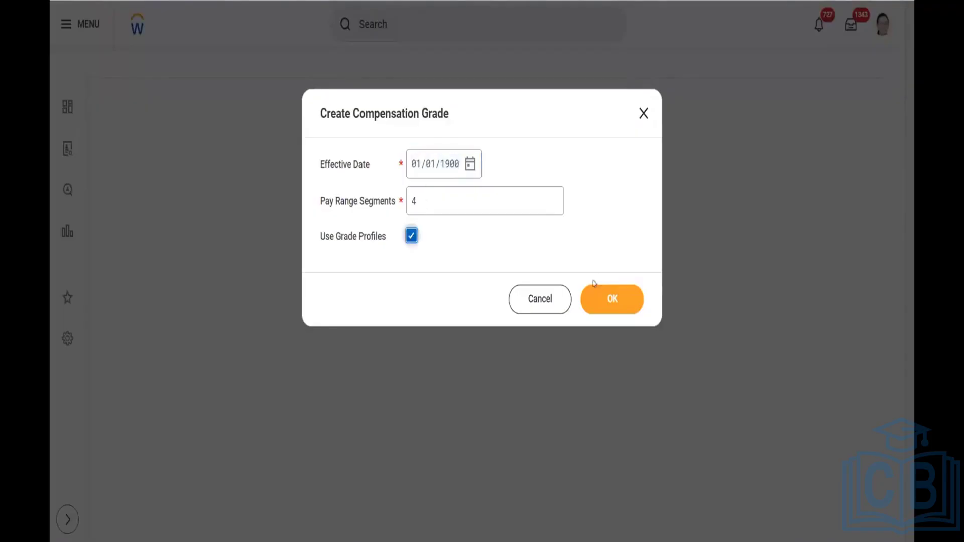
left_click(609, 296)
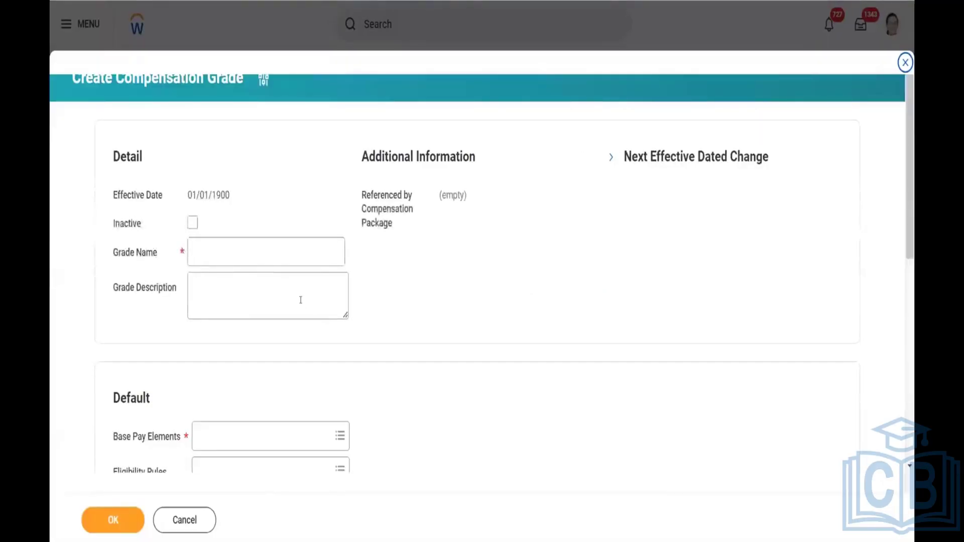
Enter the person's first name followed by "Expert Level" as the grade name and choose Base Pay as the default base pay element
left_click(220, 253)
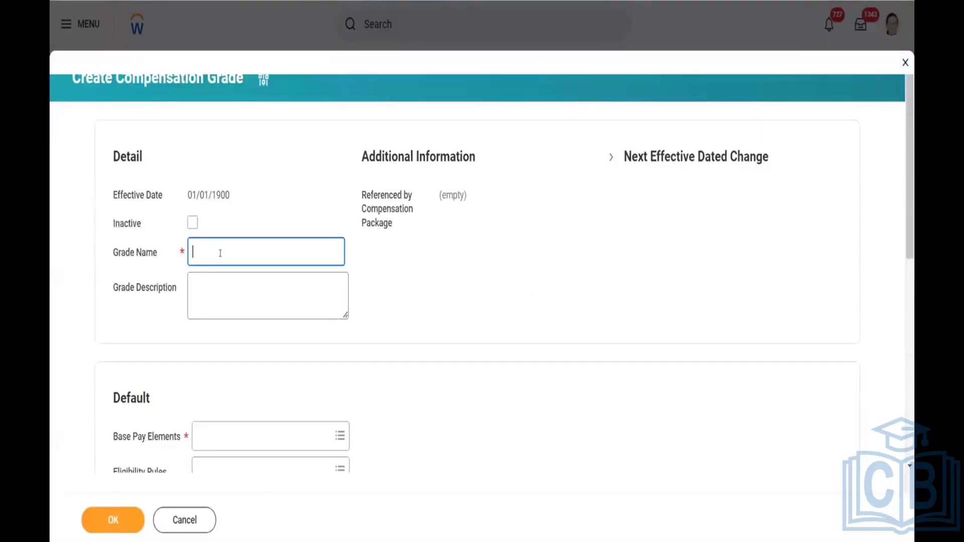
type("Raj Expert Level")
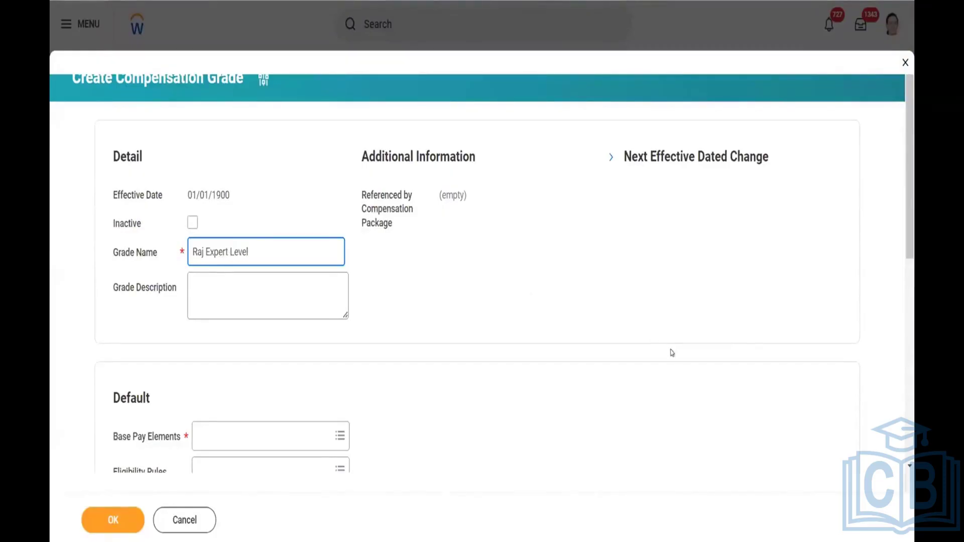
left_click(265, 436)
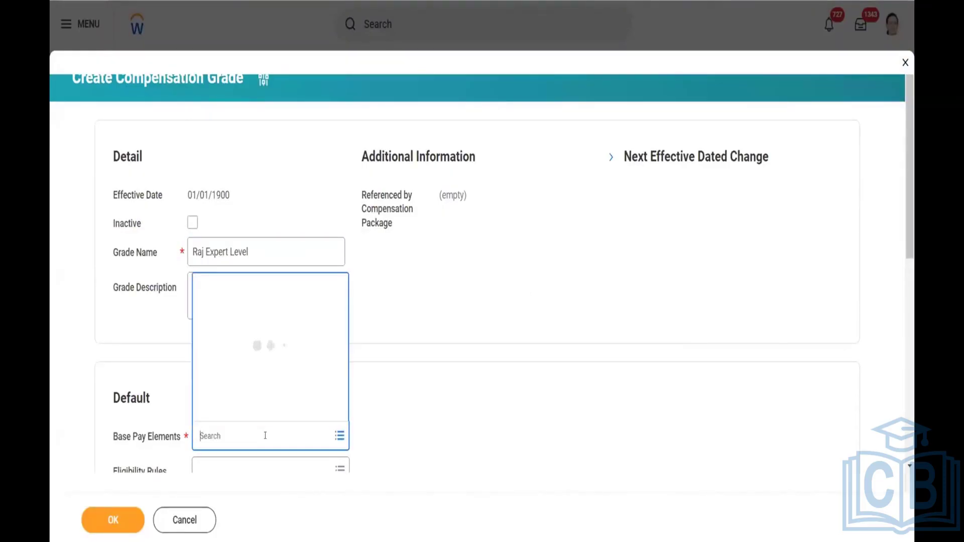
type("BAse Pay")
key("Return")
left_click(244, 139)
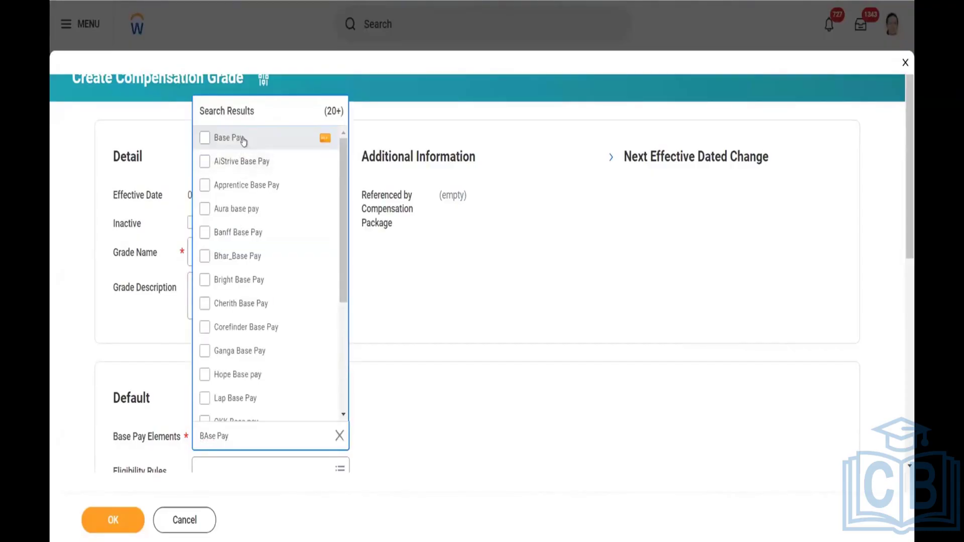
Set the grade's default currency to USD and its default frequency to Annual
left_click_drag(908, 189, 908, 252)
left_click(209, 285)
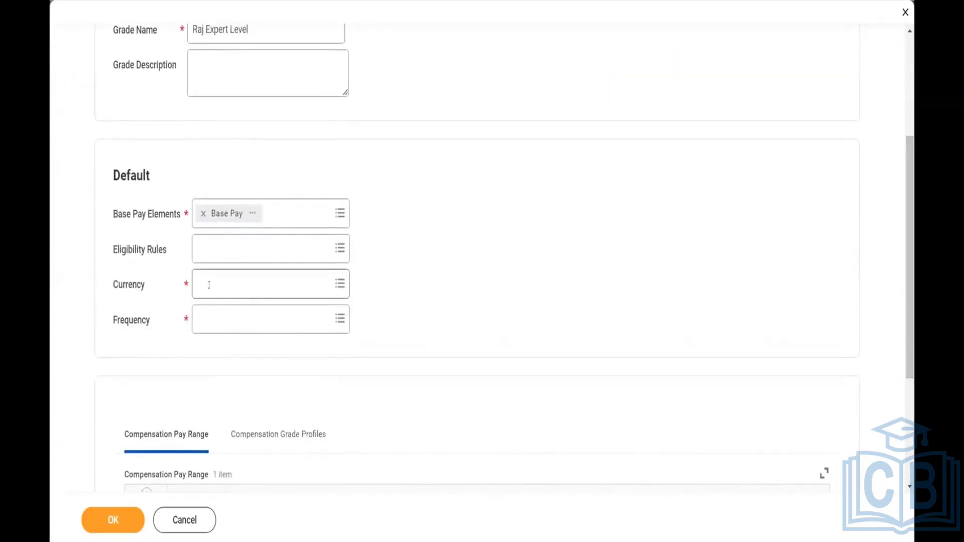
type("USD")
key("Return")
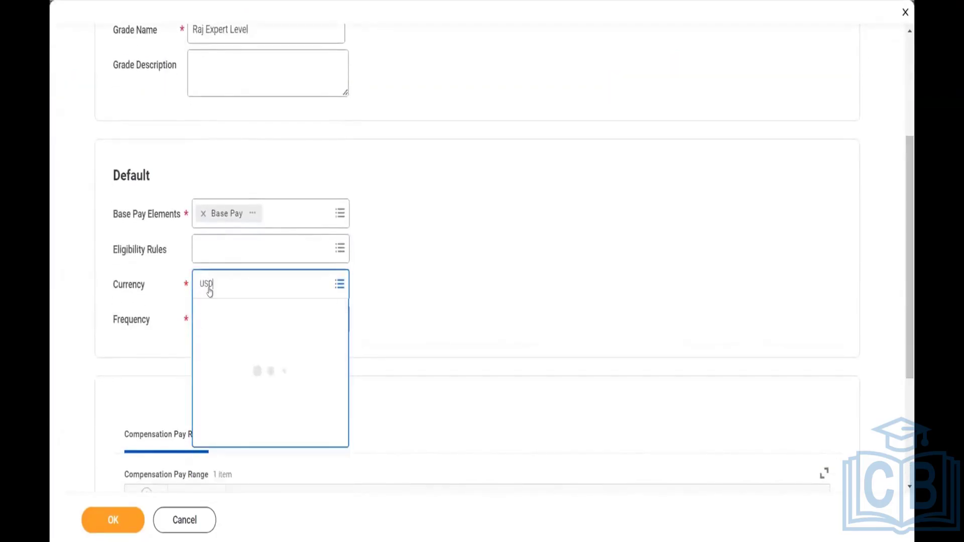
left_click(209, 315)
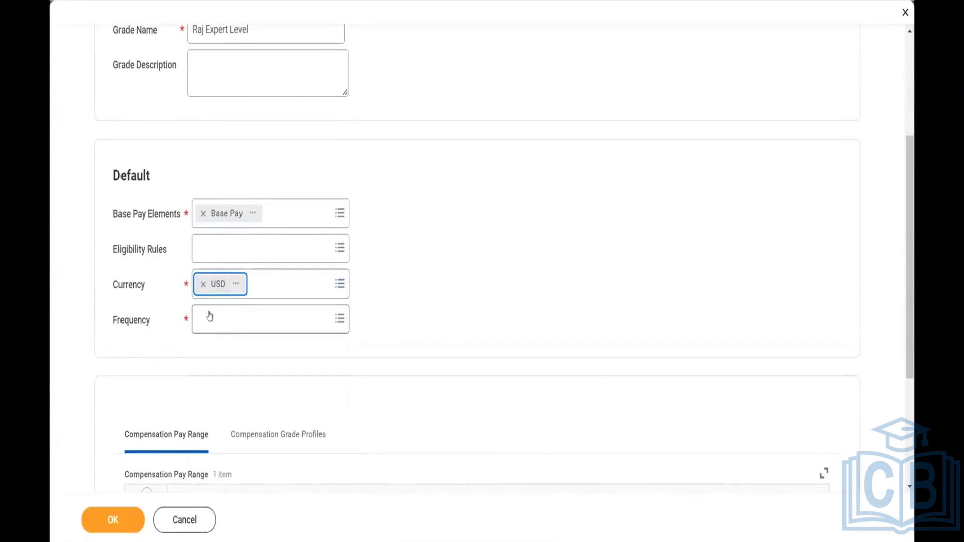
left_click(210, 316)
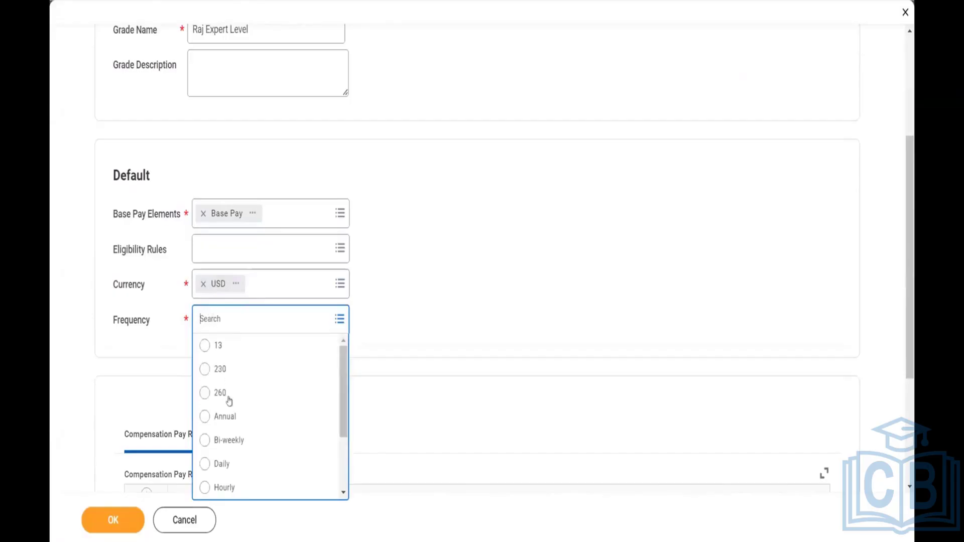
left_click(229, 417)
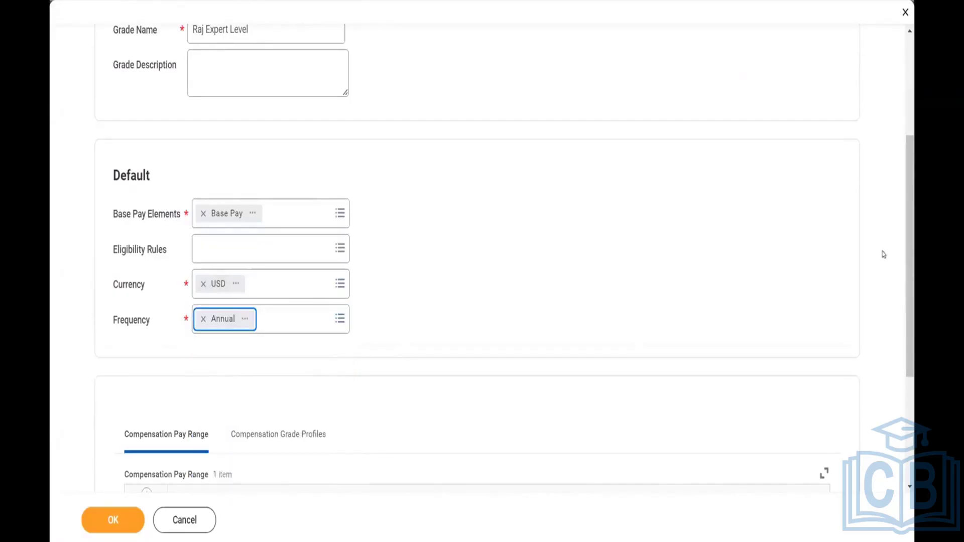
Add a second entry to the compensation grade profiles and look over the blank profile's fields down to its Total Base Pay row
left_click_drag(909, 241, 909, 275)
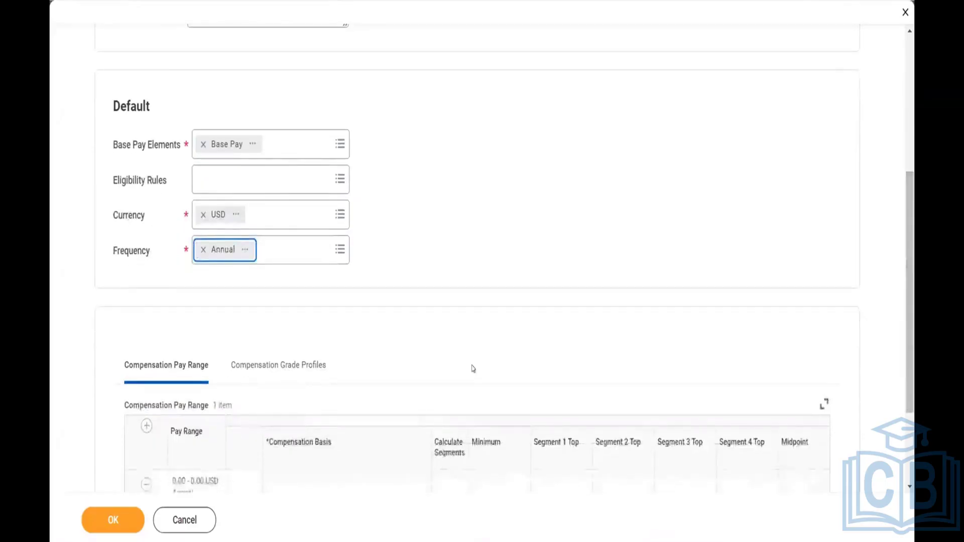
left_click(286, 368)
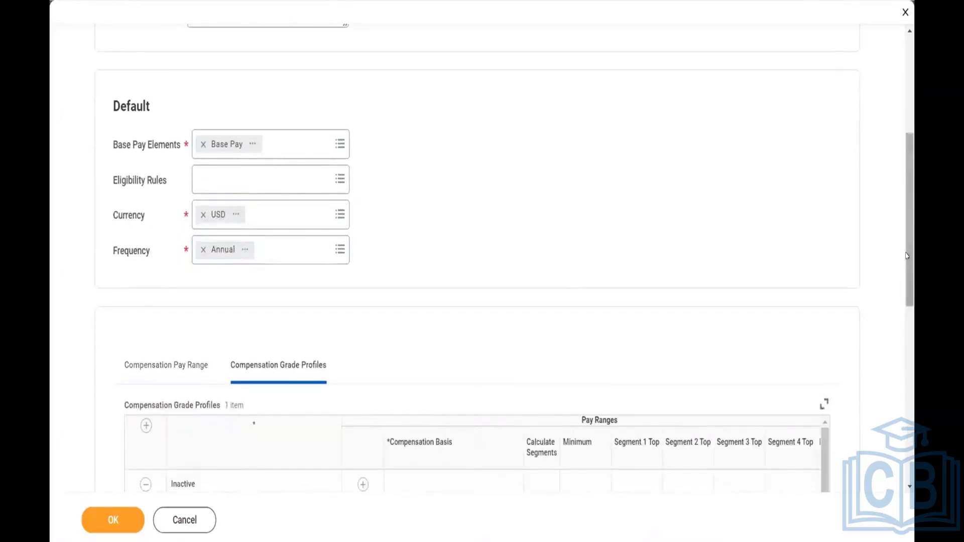
scroll(624, 369, "down", 3)
scroll(471, 362, "down", 2)
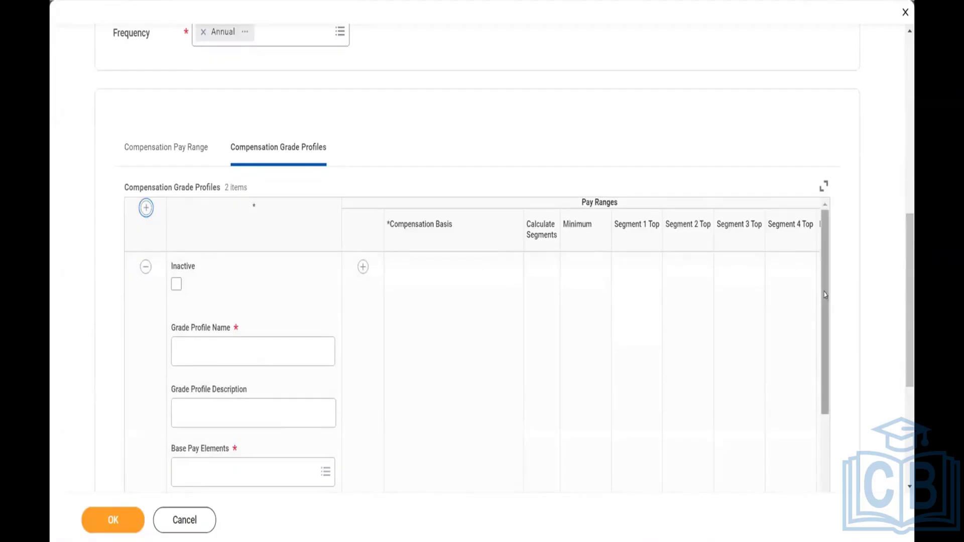
left_click_drag(824, 302, 825, 366)
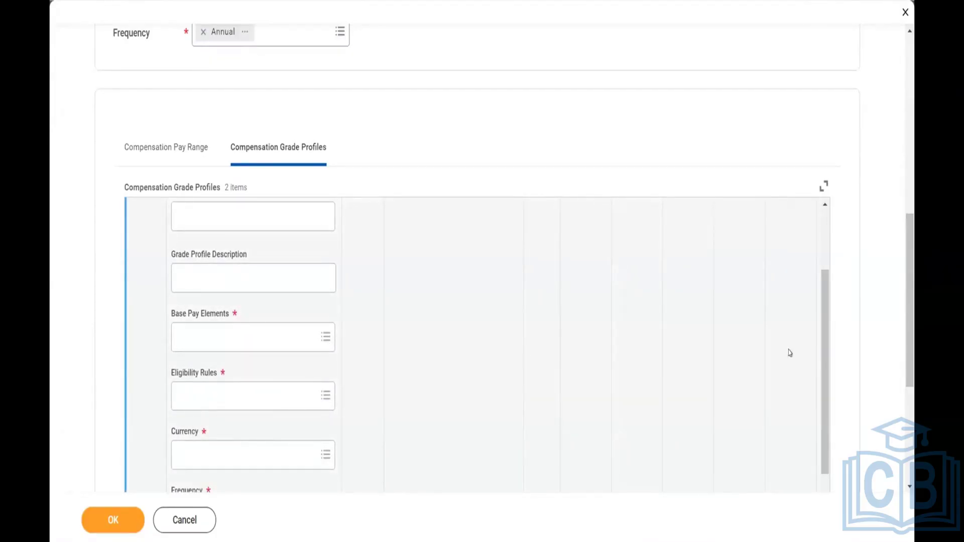
left_click(824, 238)
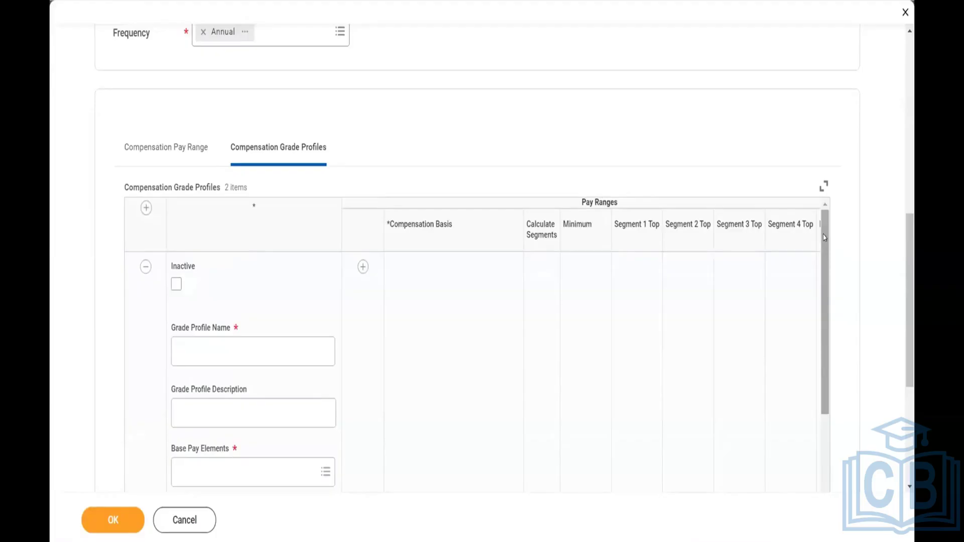
left_click_drag(824, 238, 598, 424)
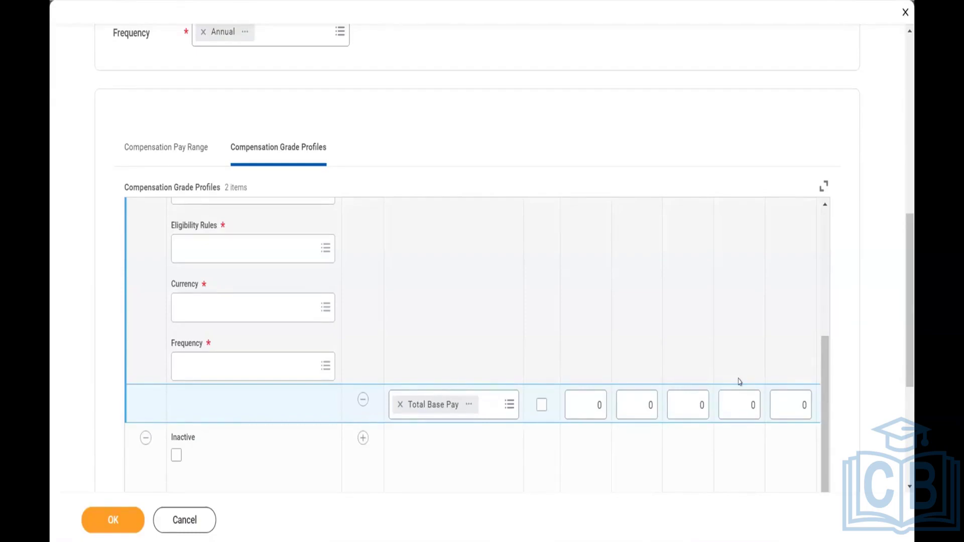
left_click(910, 161)
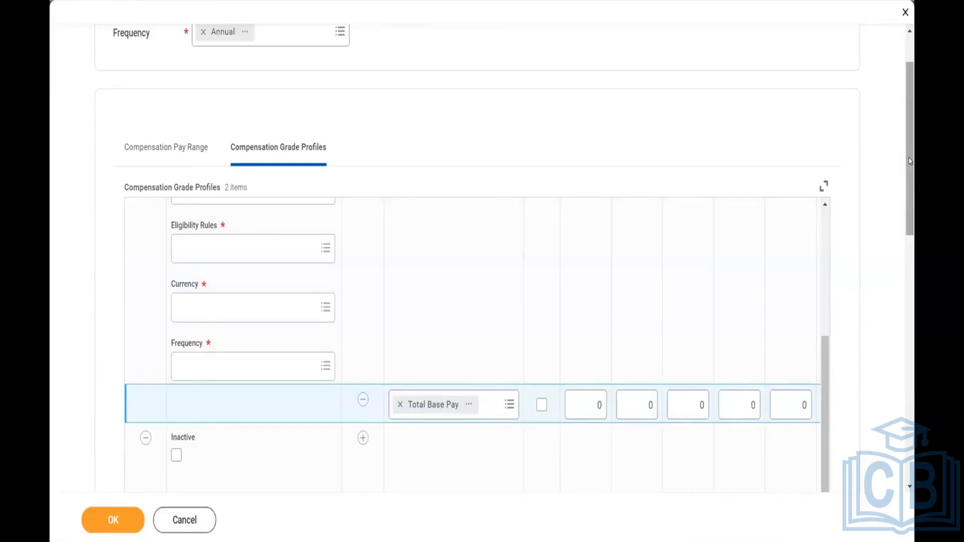